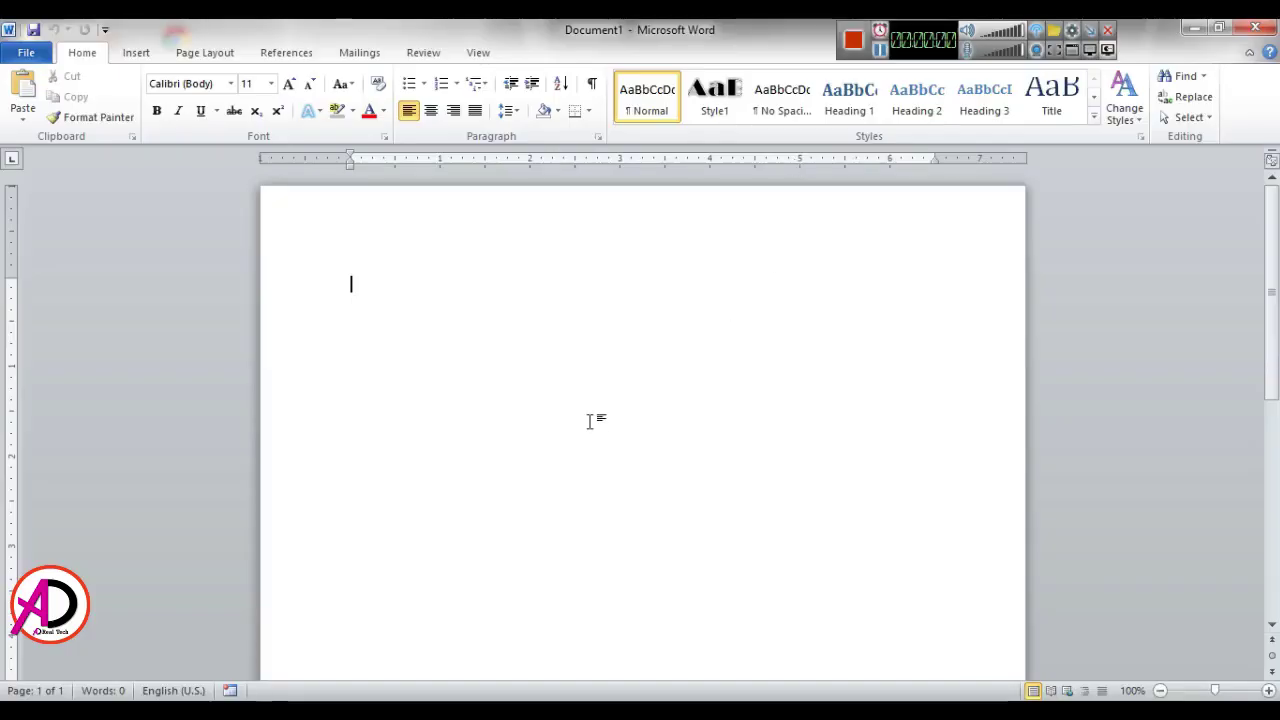
Step: Set a custom paper size of width 5 inches and height 7 inches for the card
click(559, 398)
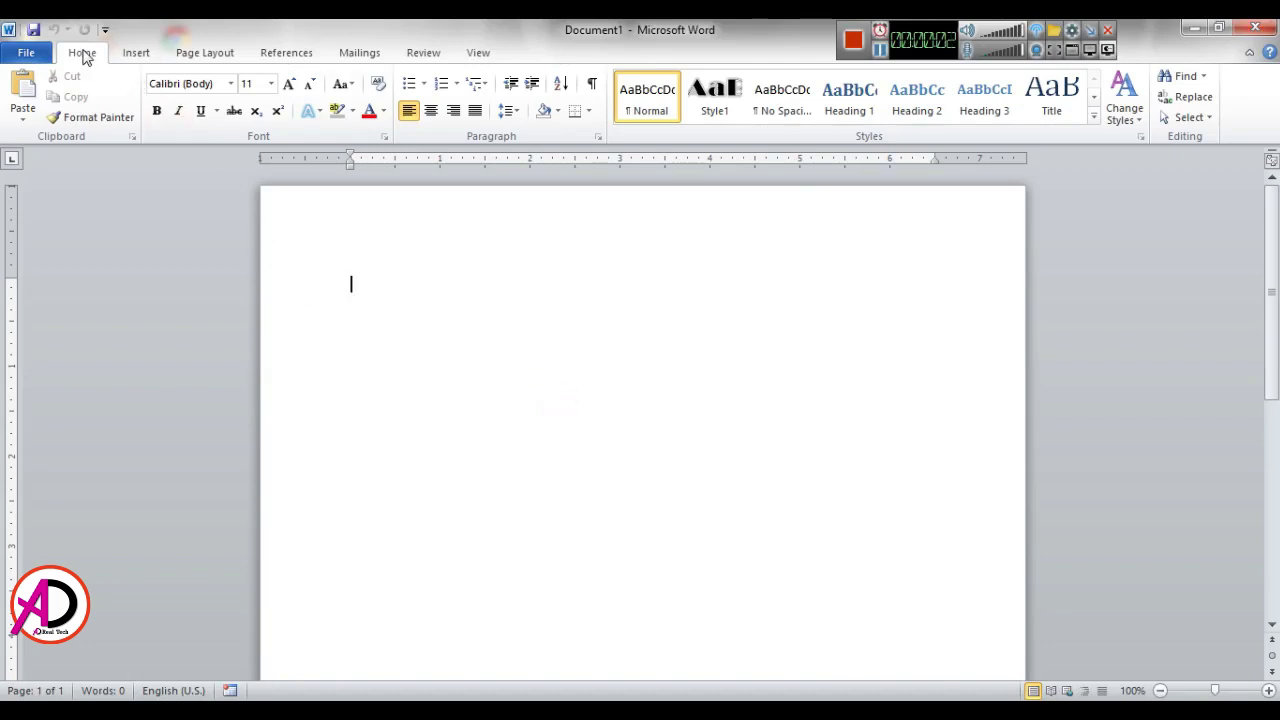
click(205, 55)
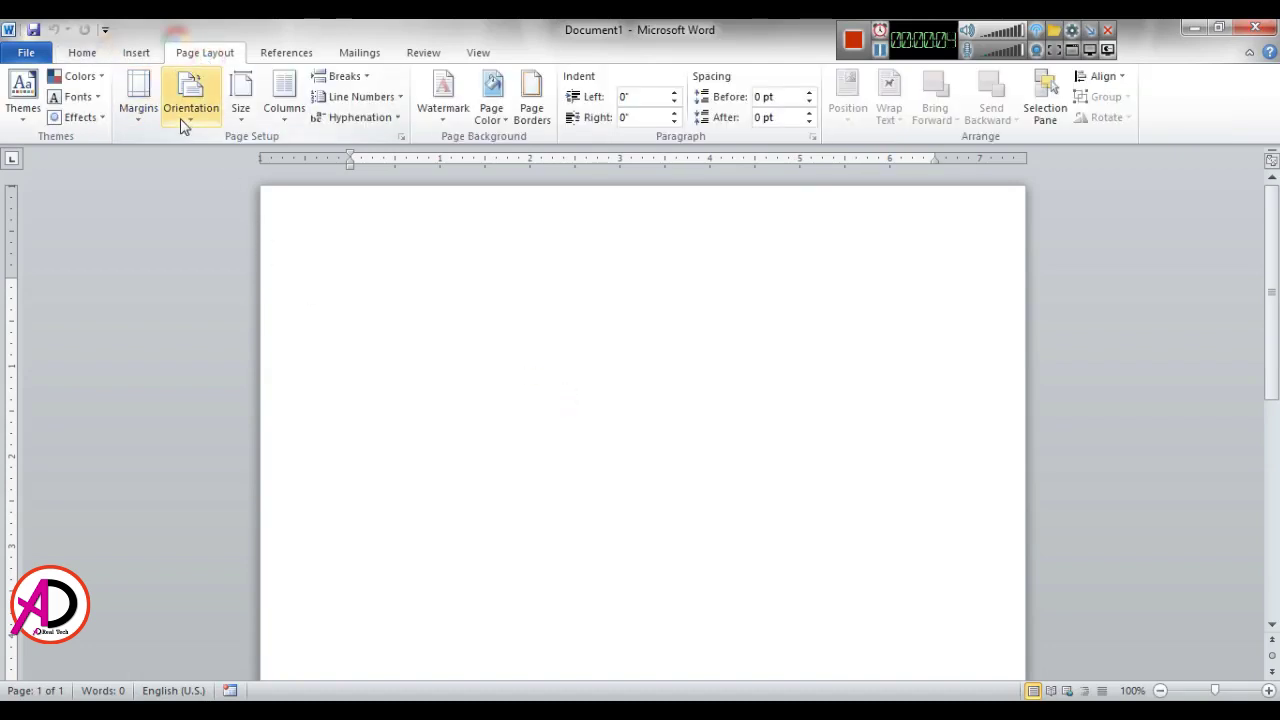
click(239, 115)
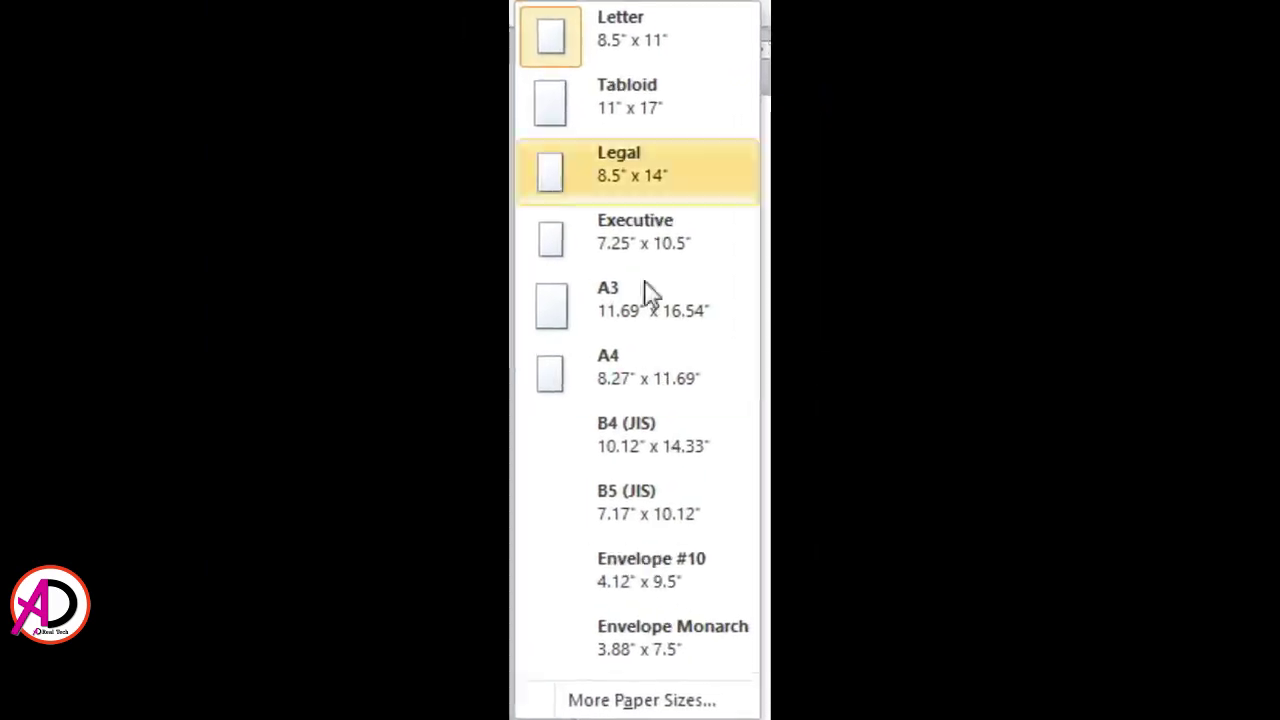
click(636, 697)
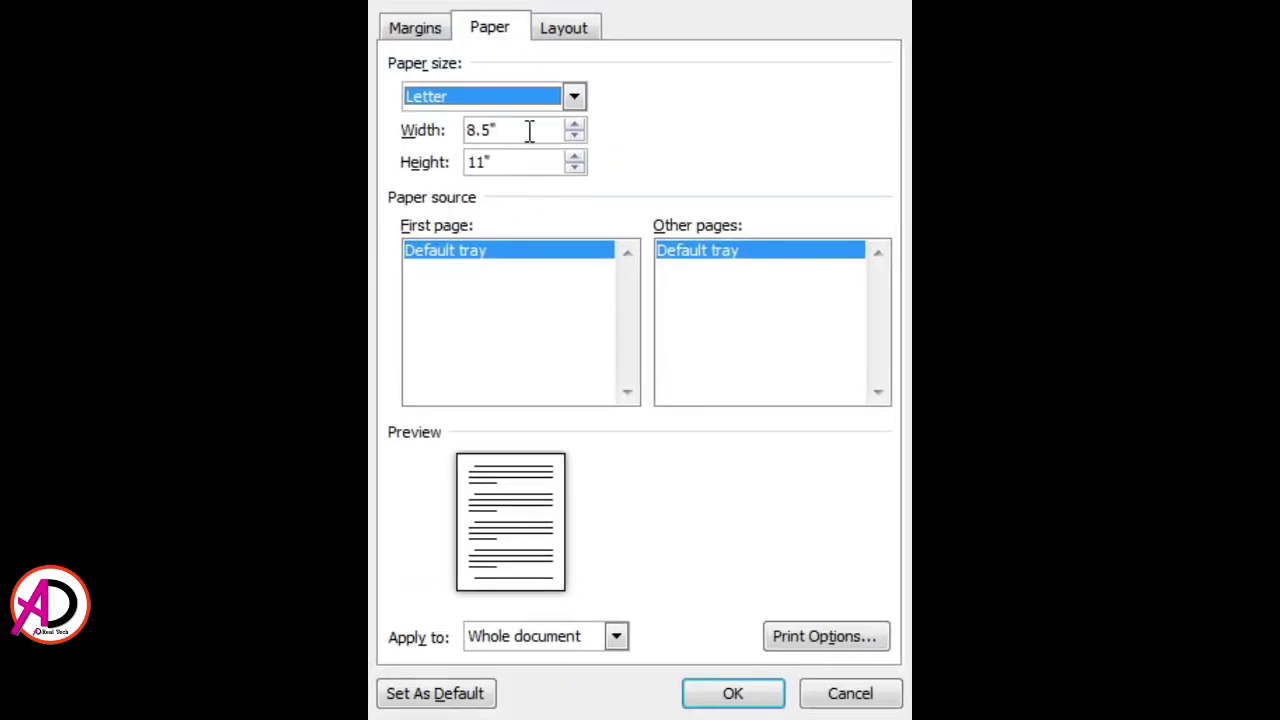
click(429, 125)
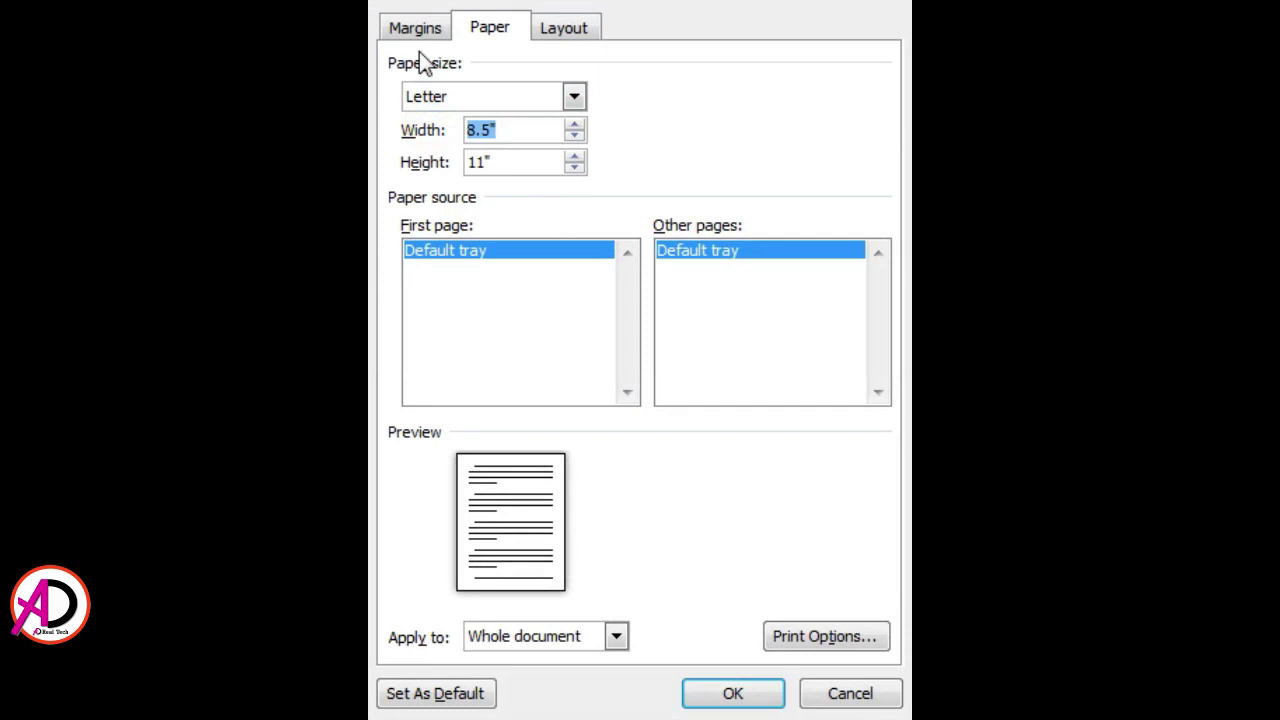
text(5)
key(Tab)
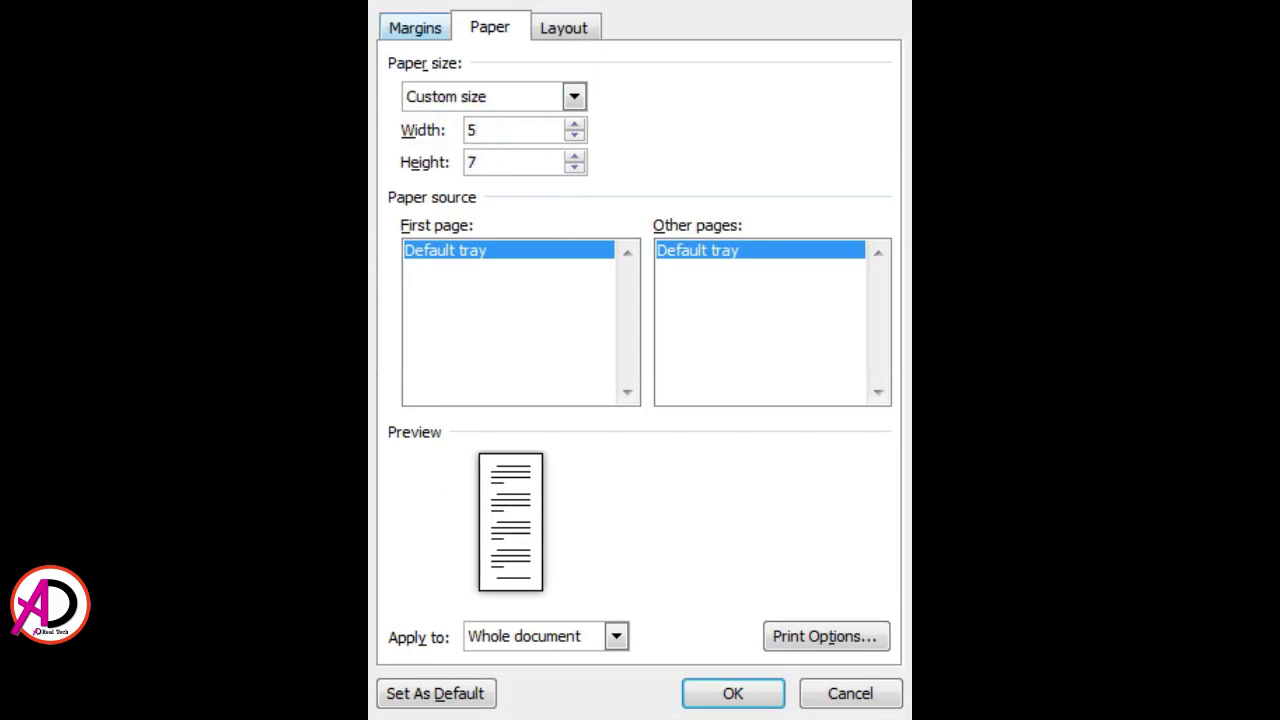
click(490, 130)
click(497, 162)
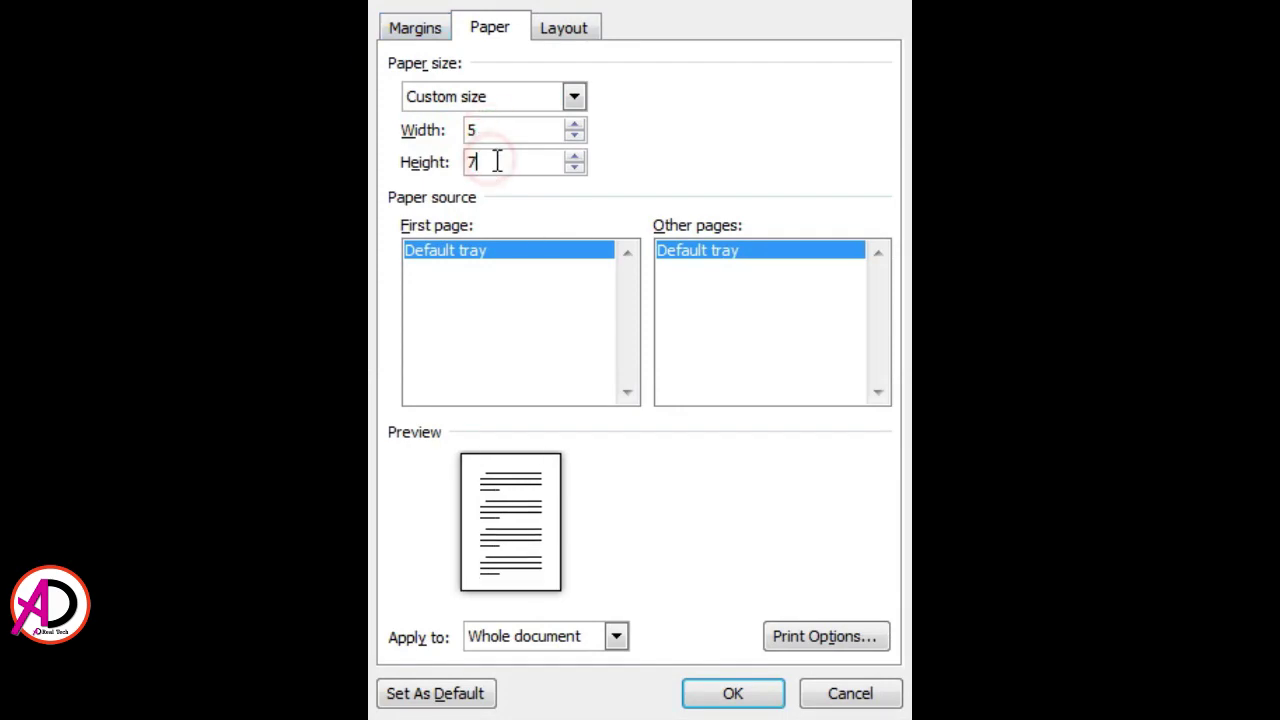
click(735, 705)
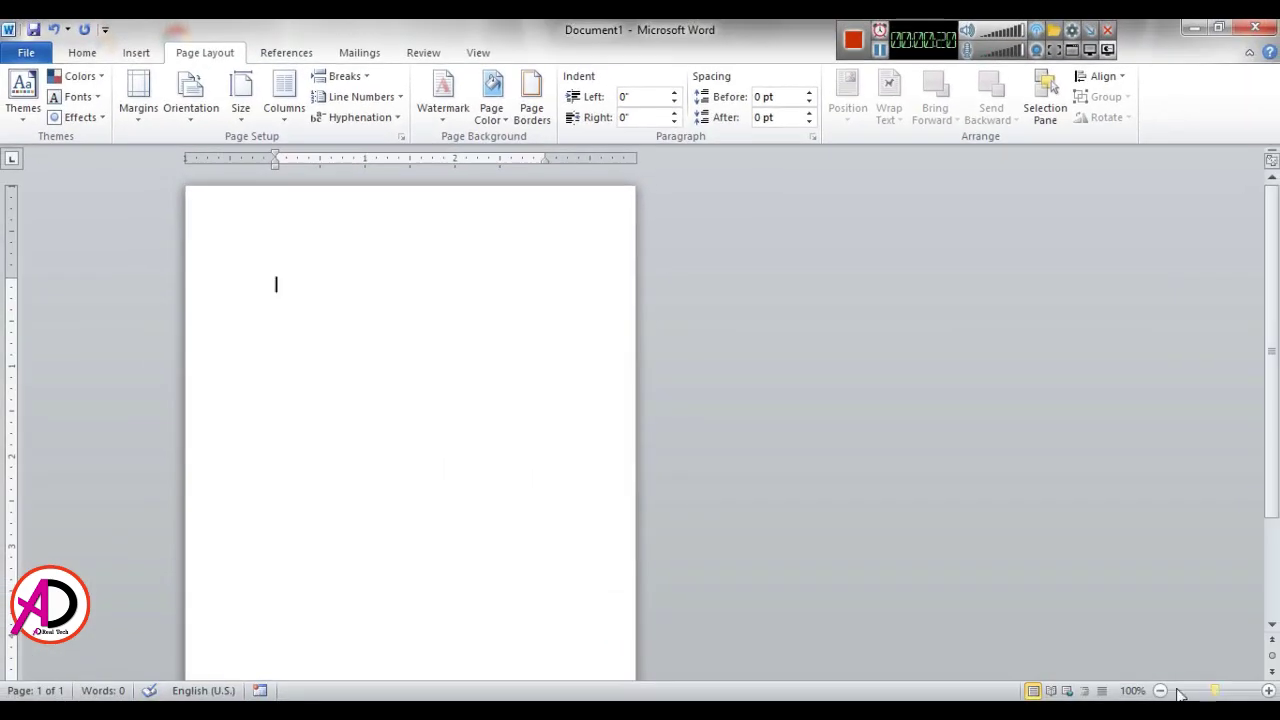
Step: Apply the Narrow 0.5-inch margin preset to the page
click(1157, 690)
click(1157, 690)
click(1157, 690)
click(138, 95)
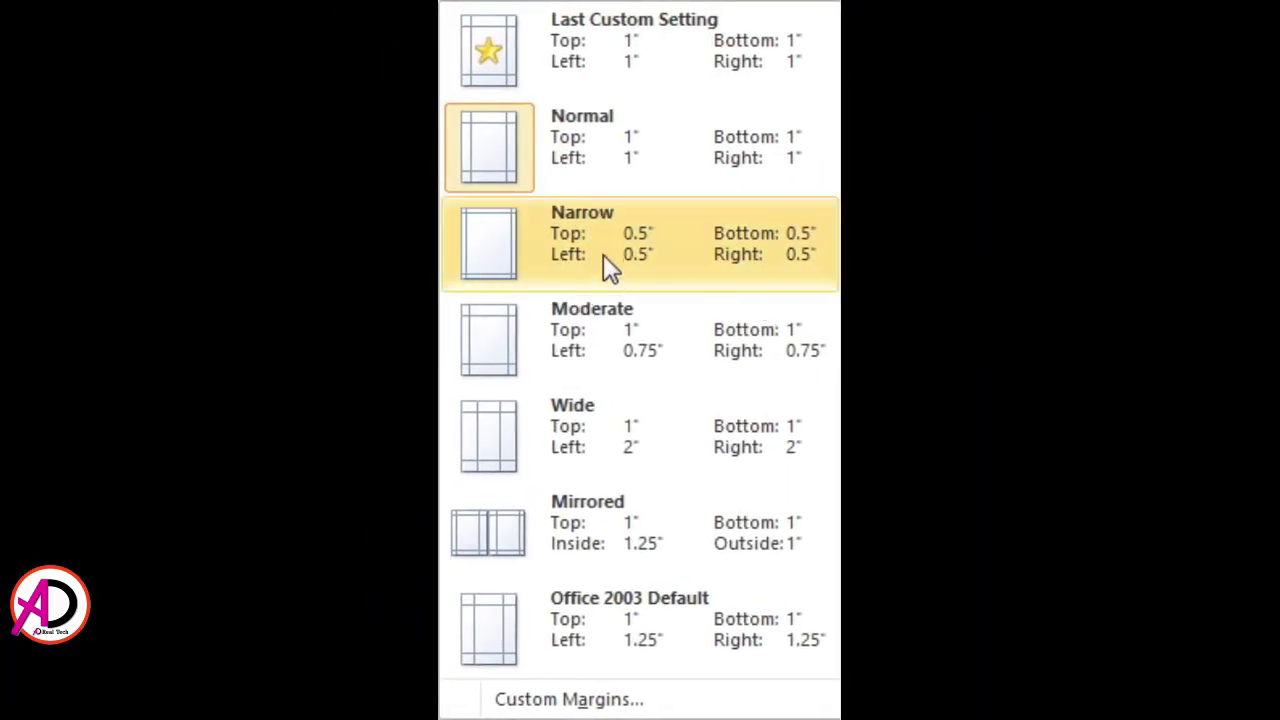
click(603, 254)
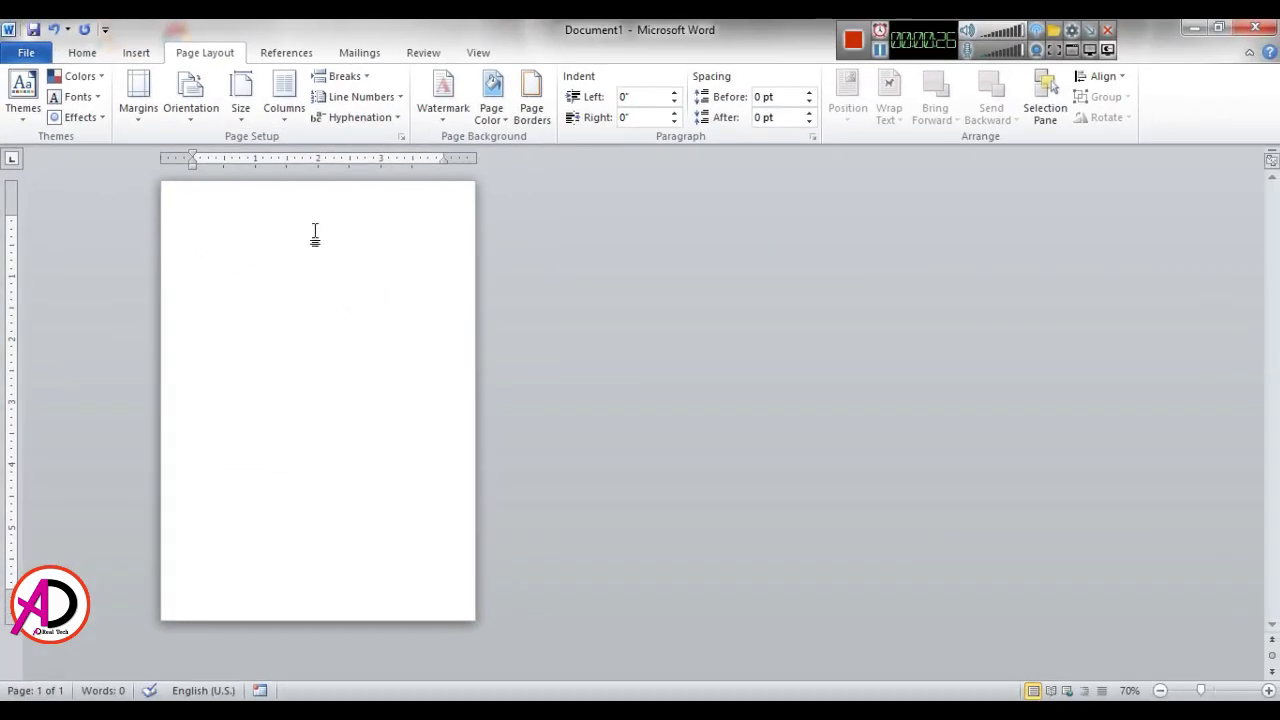
Step: Fill the page with the light orange theme colour for a peach background
click(491, 100)
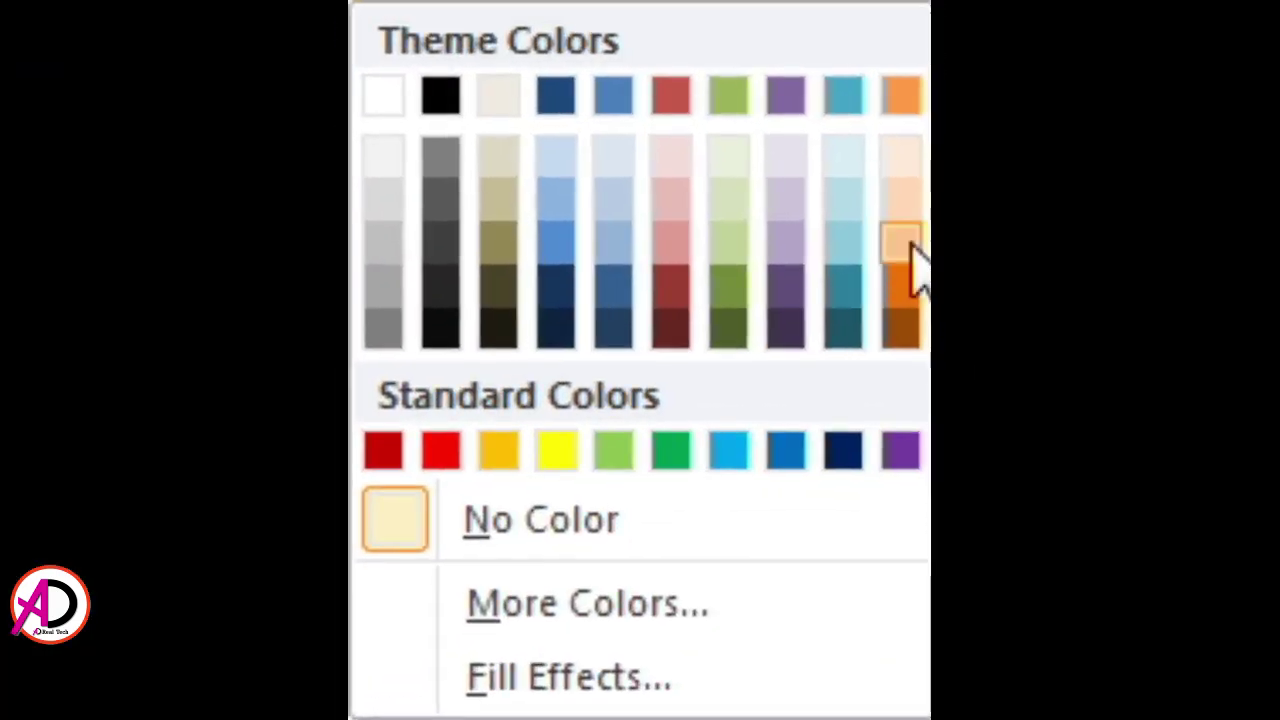
click(908, 244)
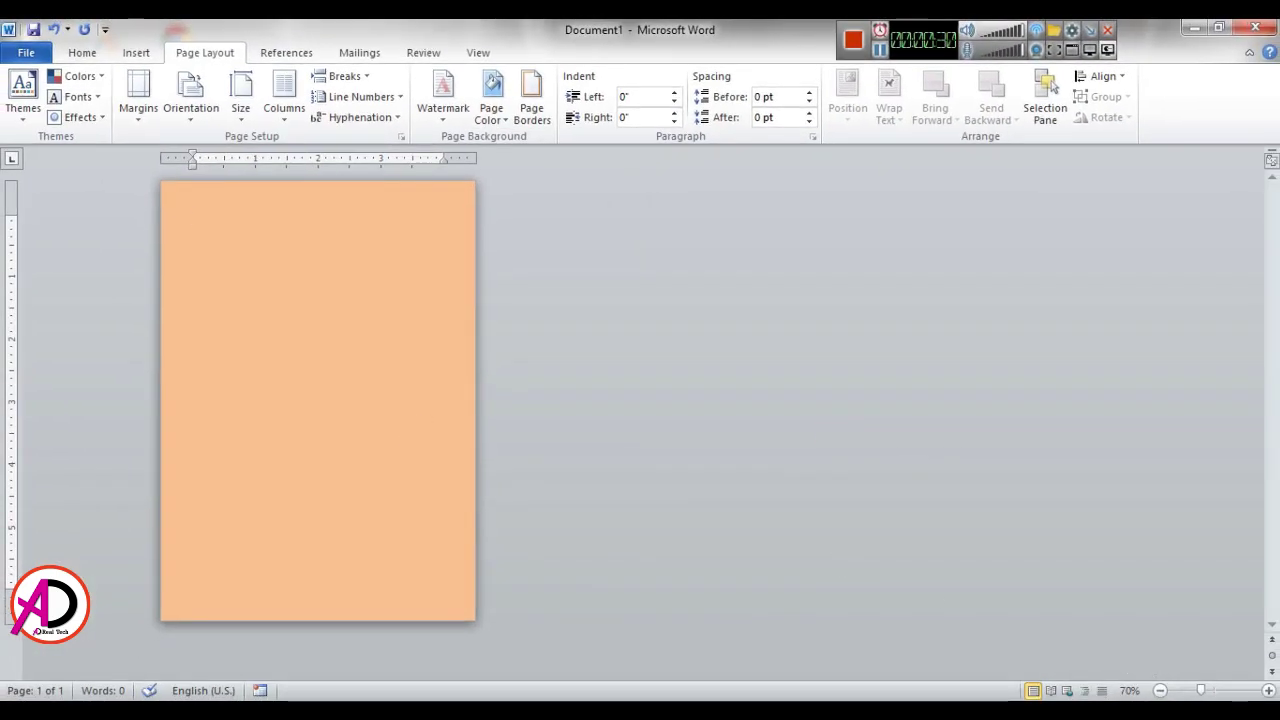
click(1268, 691)
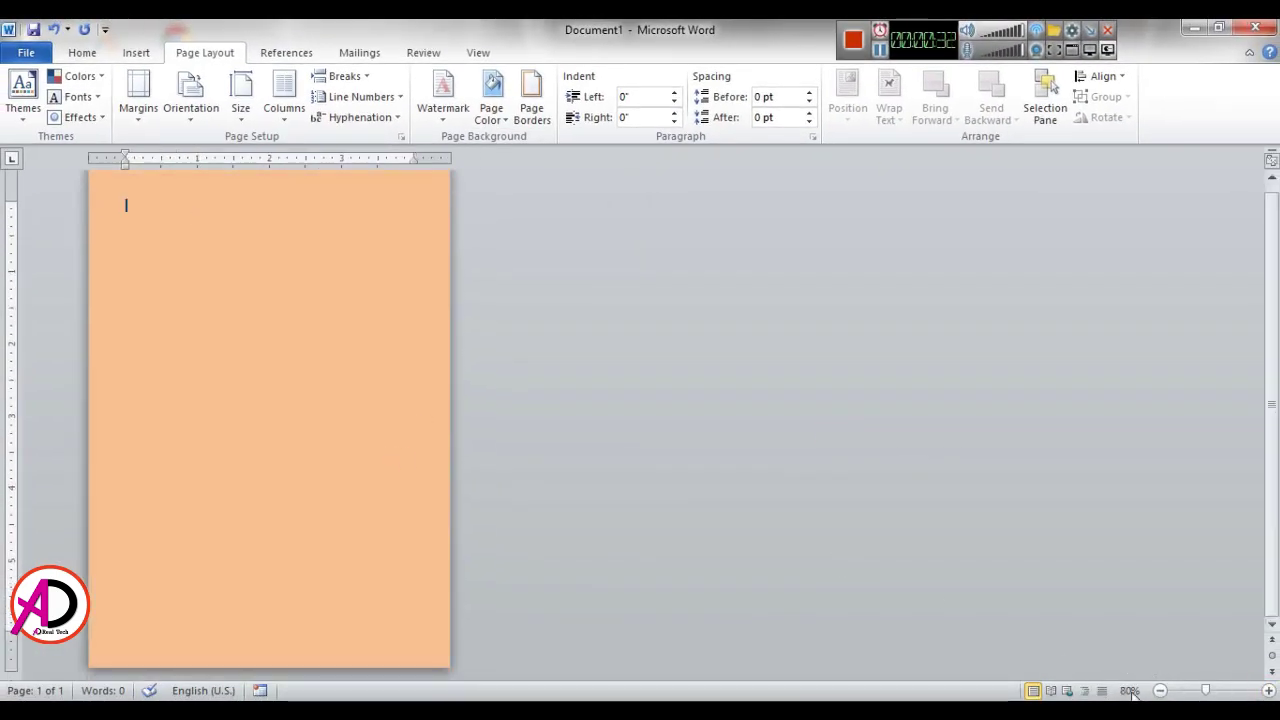
click(1160, 691)
click(383, 383)
click(127, 55)
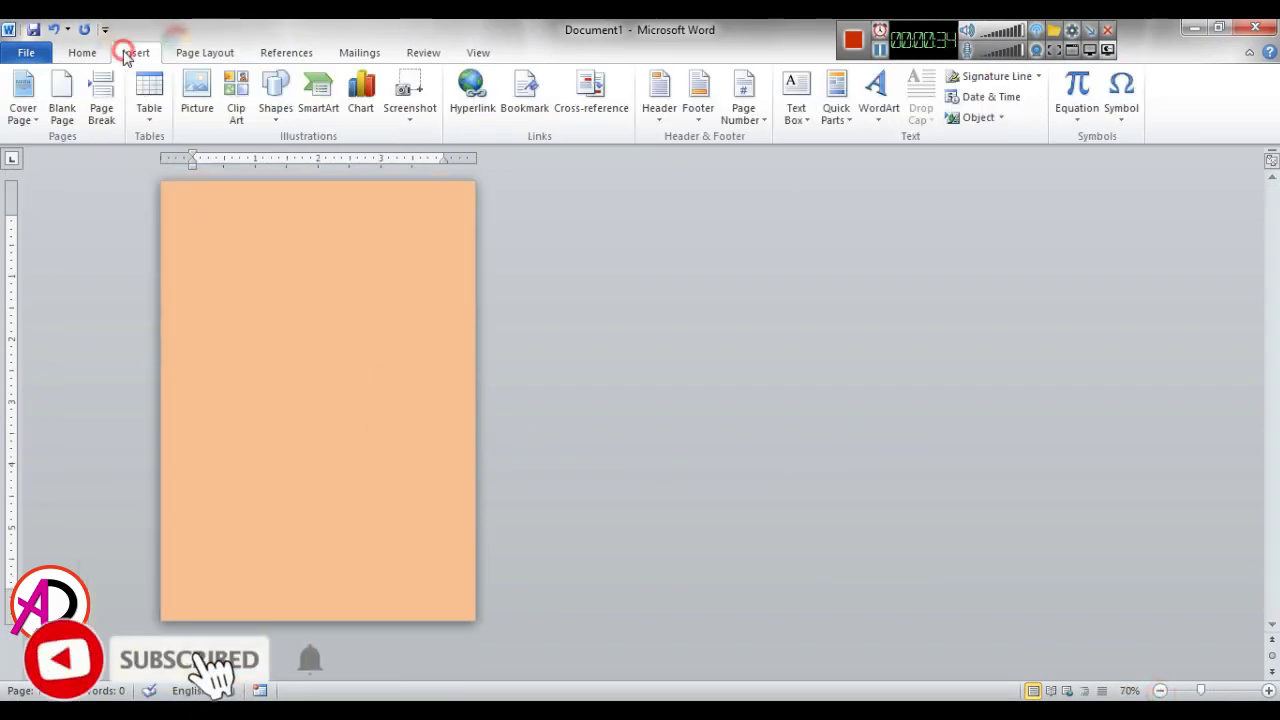
Step: Draw an oval and resize it into a 4.13-inch circle
click(276, 98)
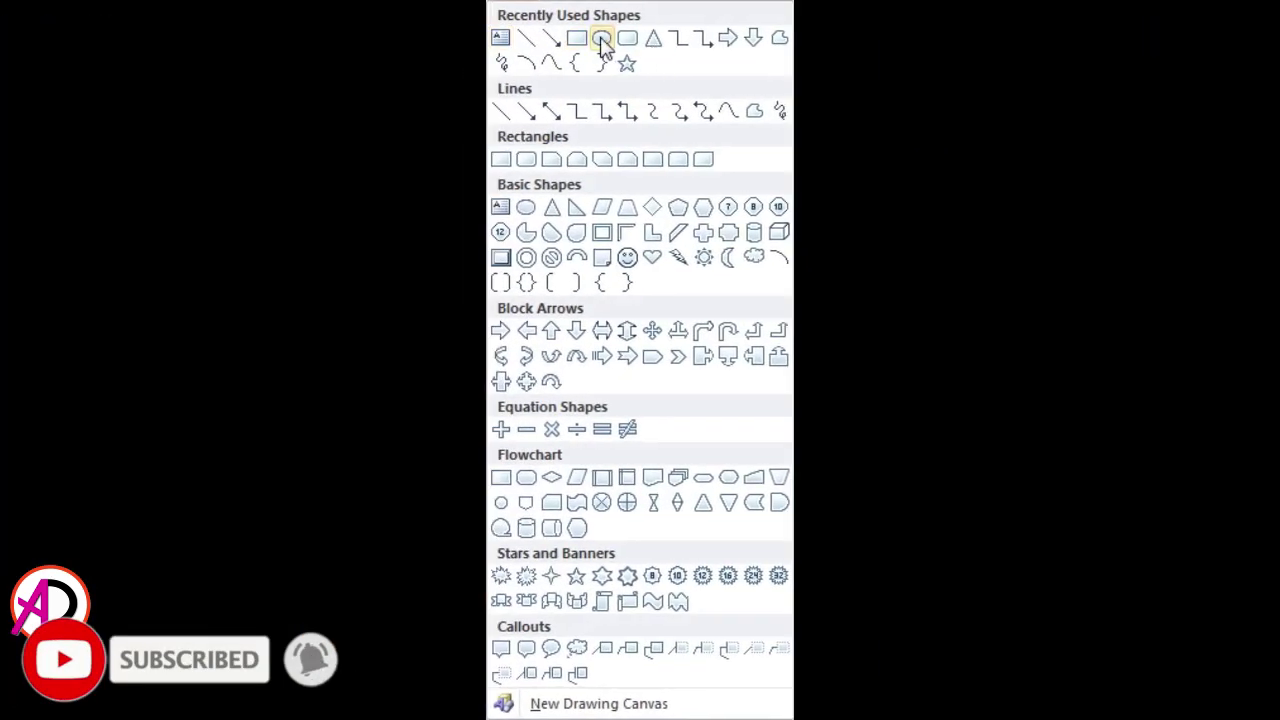
click(601, 40)
mouse_move(205, 219)
mouse_down()
mouse_move(330, 337)
mouse_move(440, 469)
mouse_move(457, 471)
mouse_up()
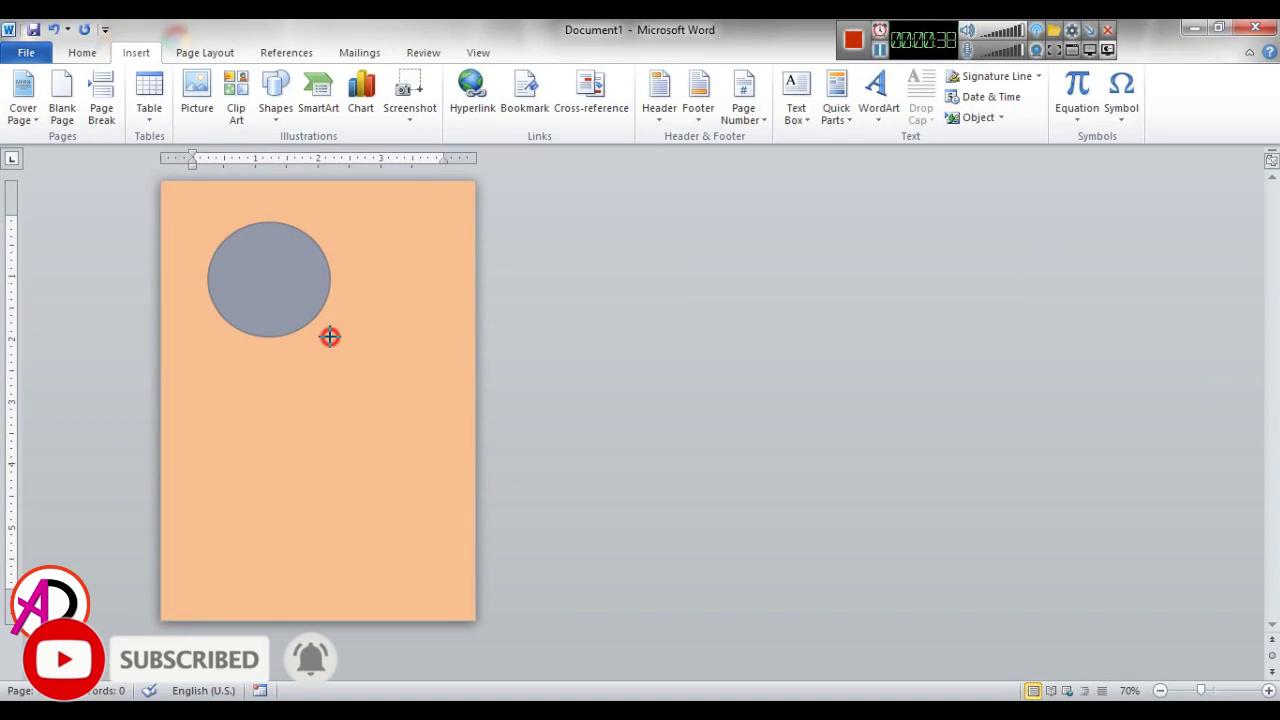
drag(375, 360, 292, 298)
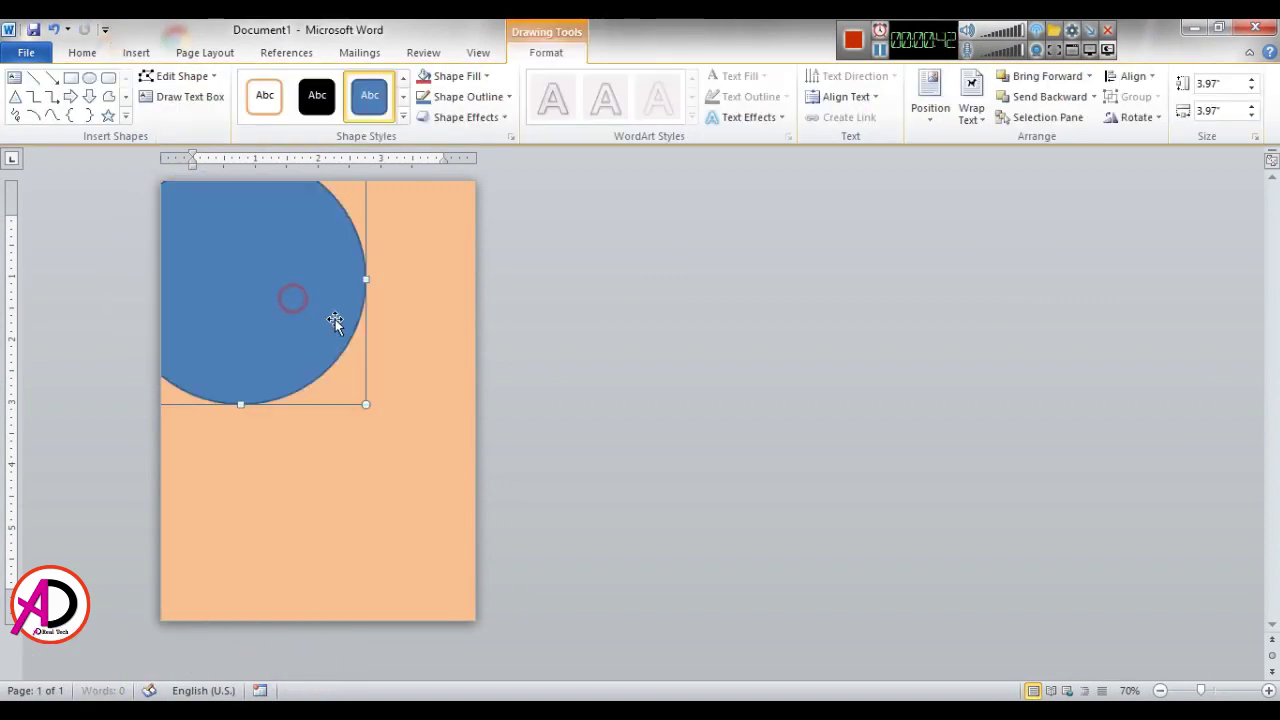
click(430, 440)
click(305, 333)
drag(363, 406, 376, 413)
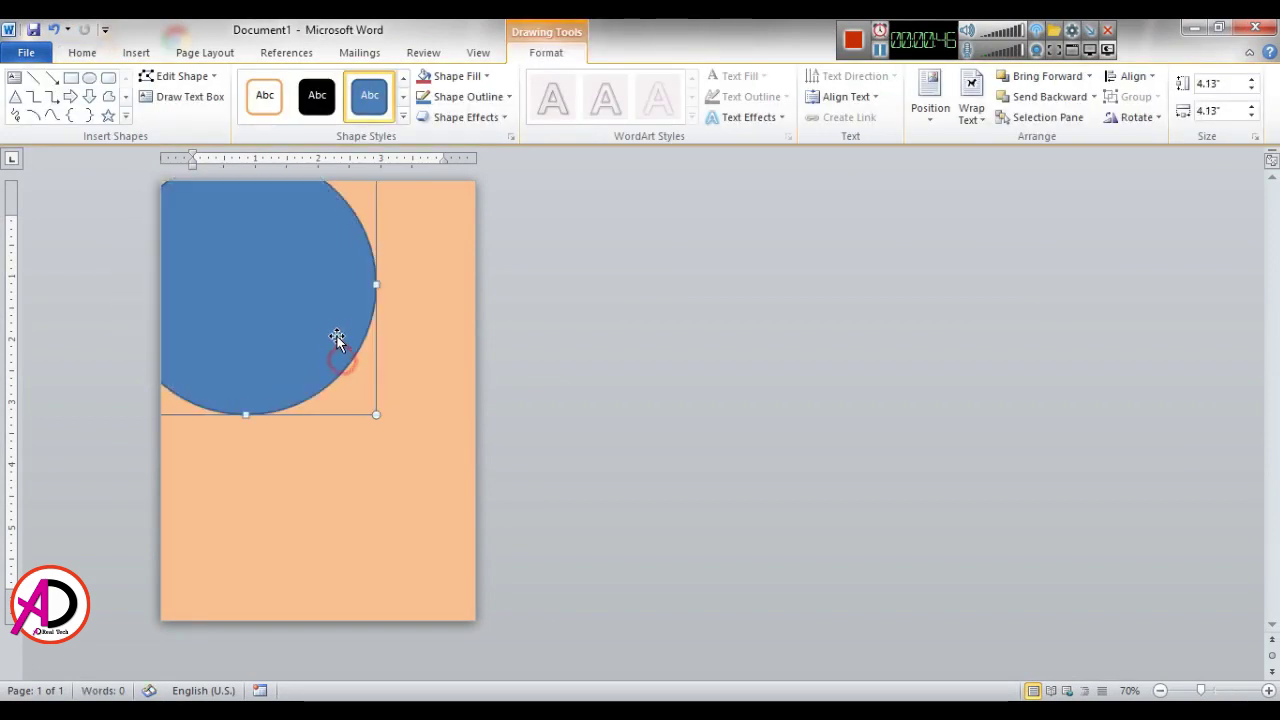
Step: Nudge the circle into the page's top-left corner, overlapping the edges
drag(337, 337, 336, 323)
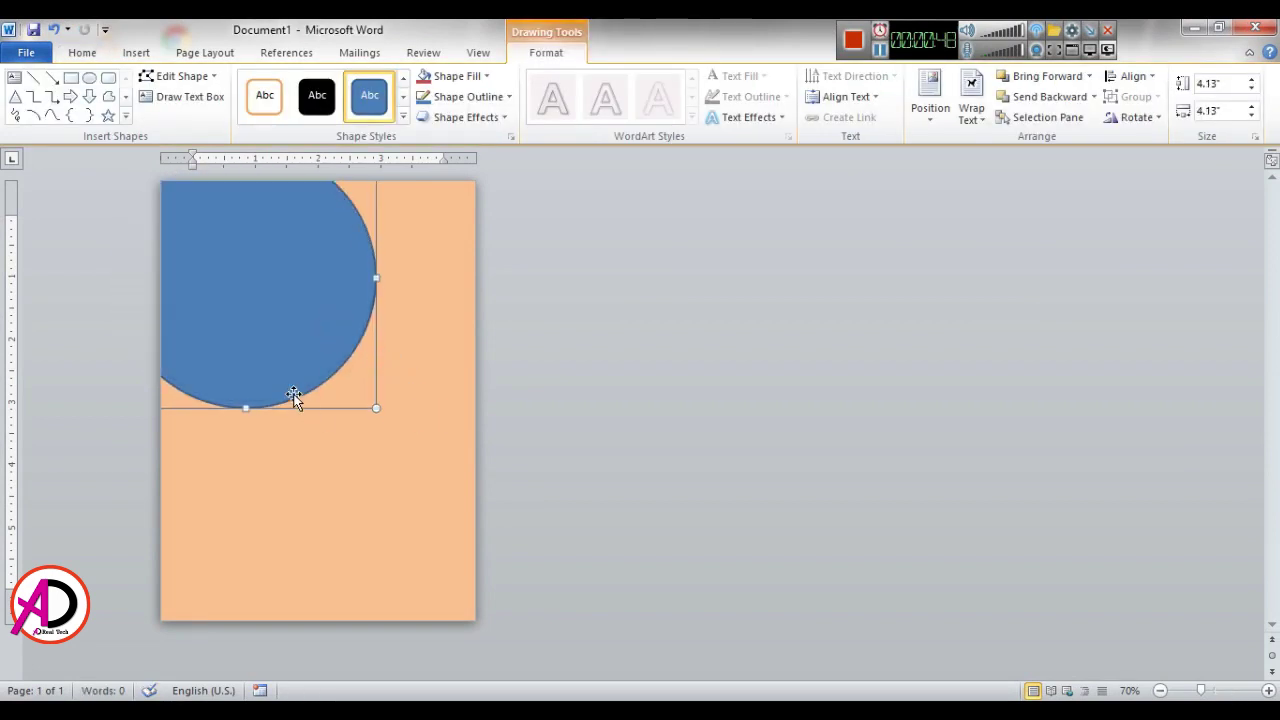
drag(294, 397, 295, 395)
key(Right)
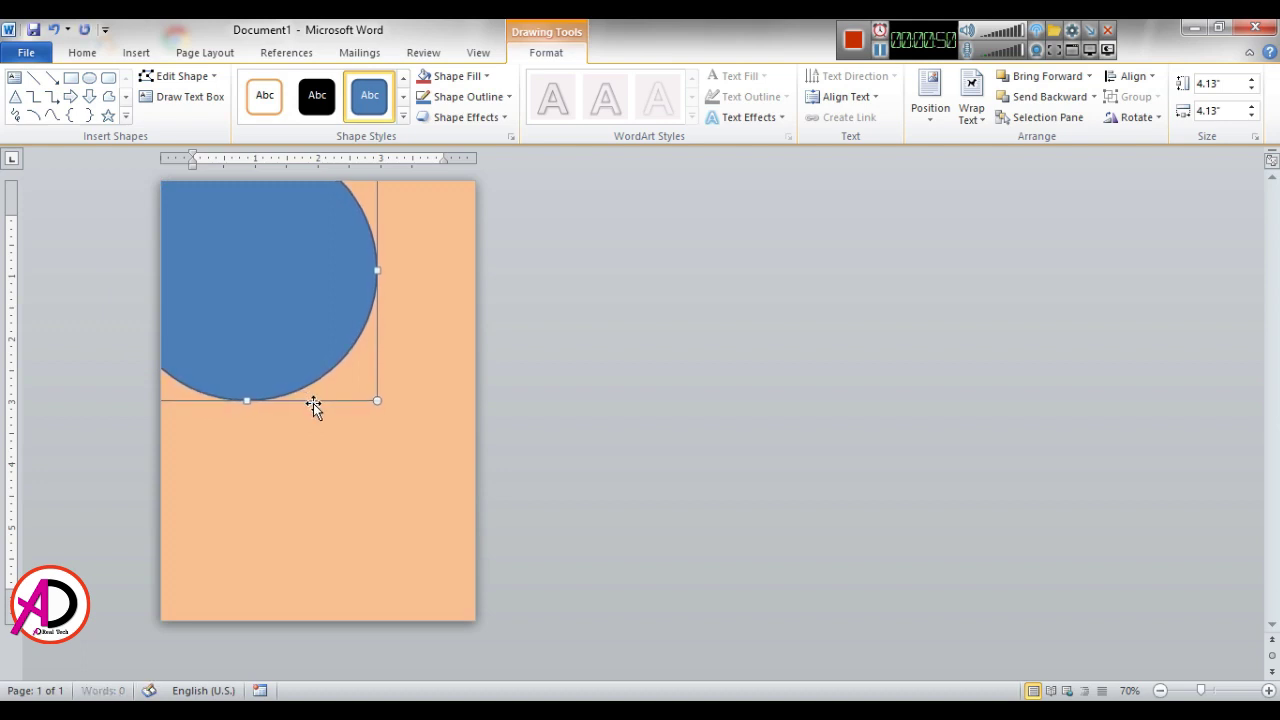
key(Up)
key(Right)
key(Right)
key(Right)
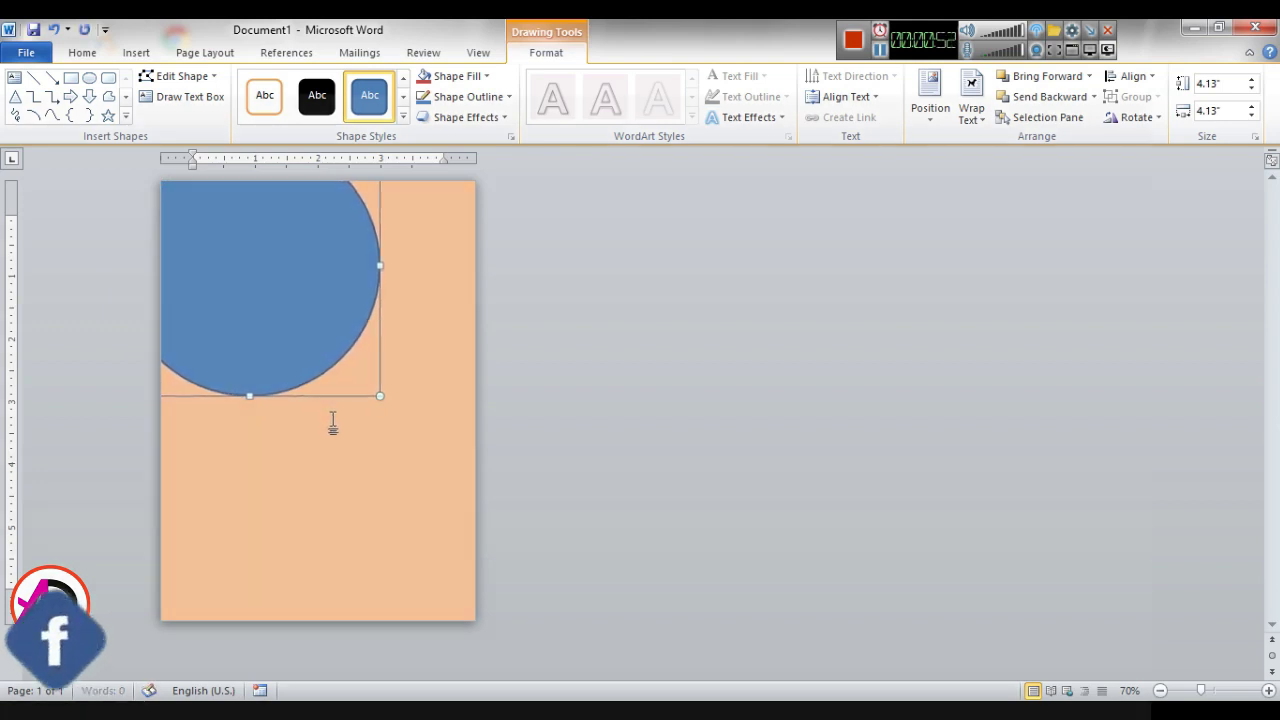
key(Right)
key(Right)
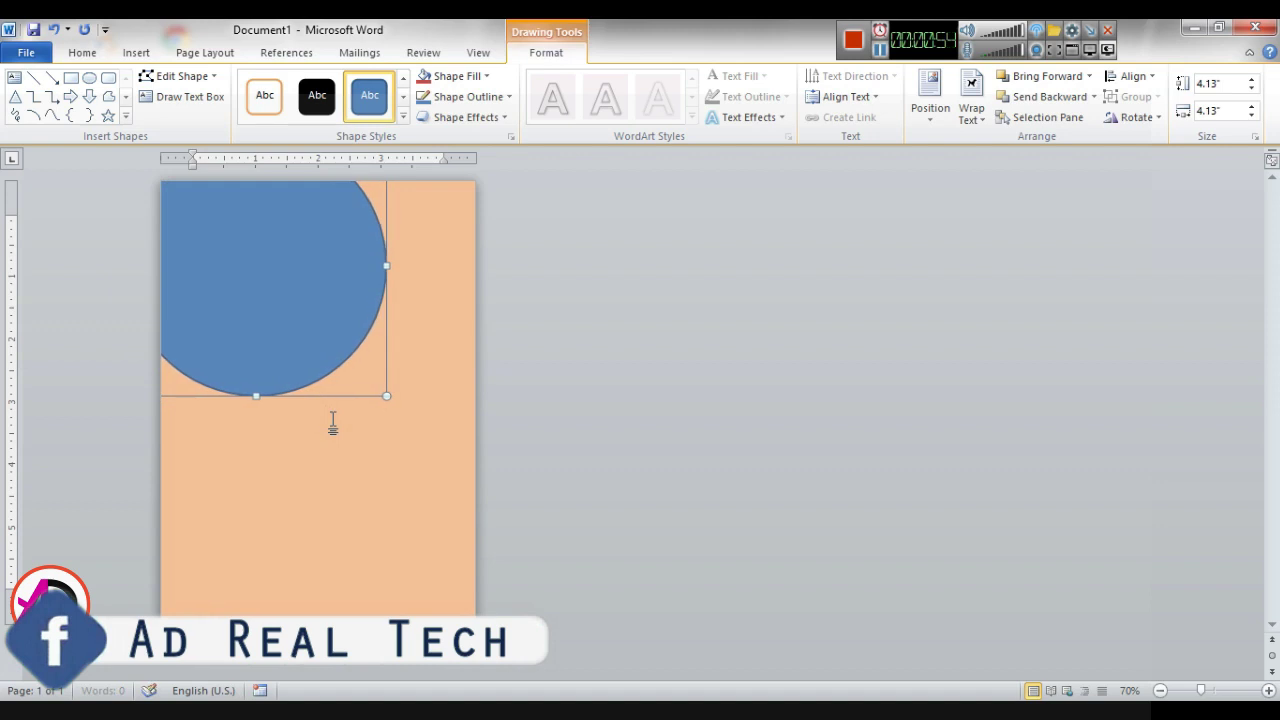
click(360, 520)
double_click(308, 305)
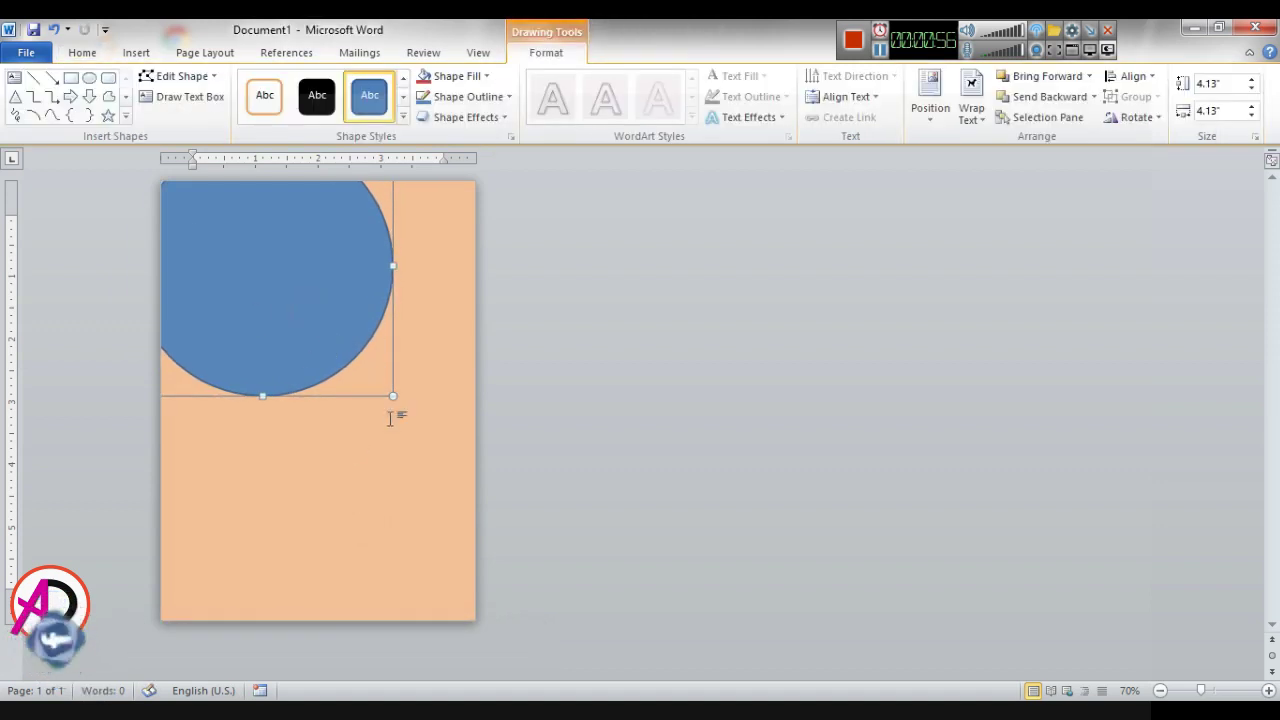
click(409, 517)
click(325, 298)
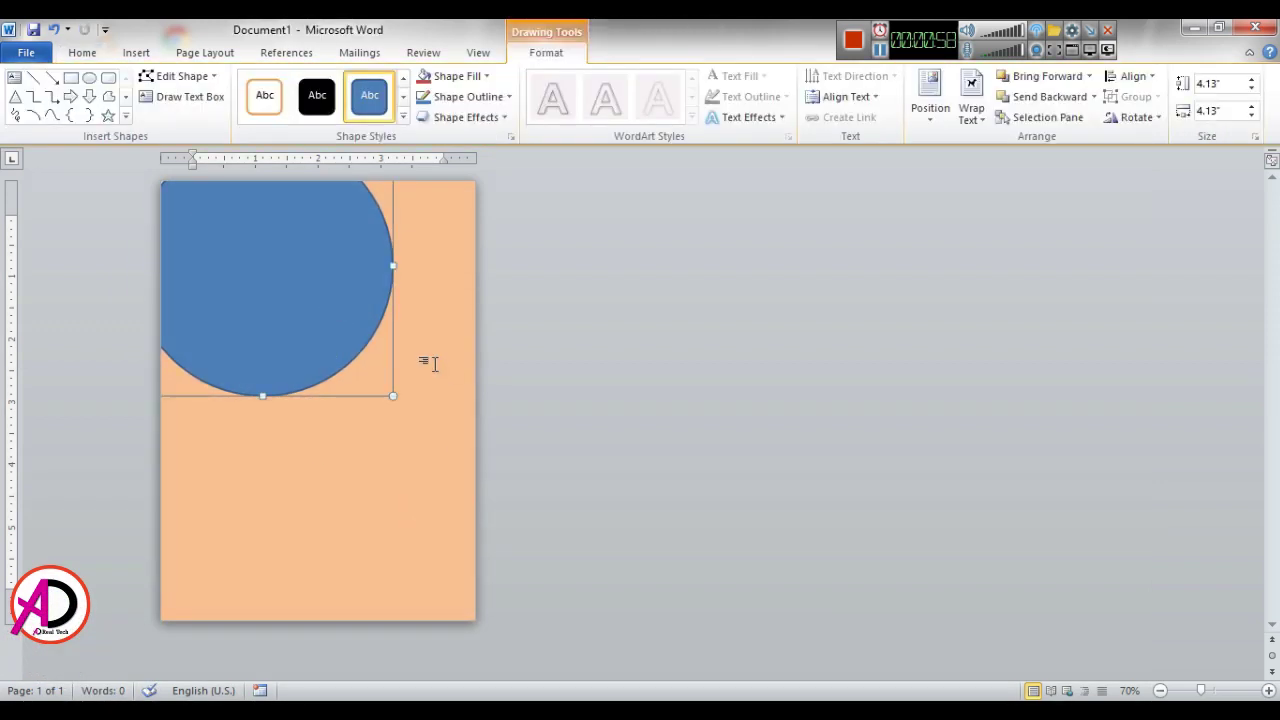
key(Left)
key(Left)
key(Left)
key(Left)
key(Left)
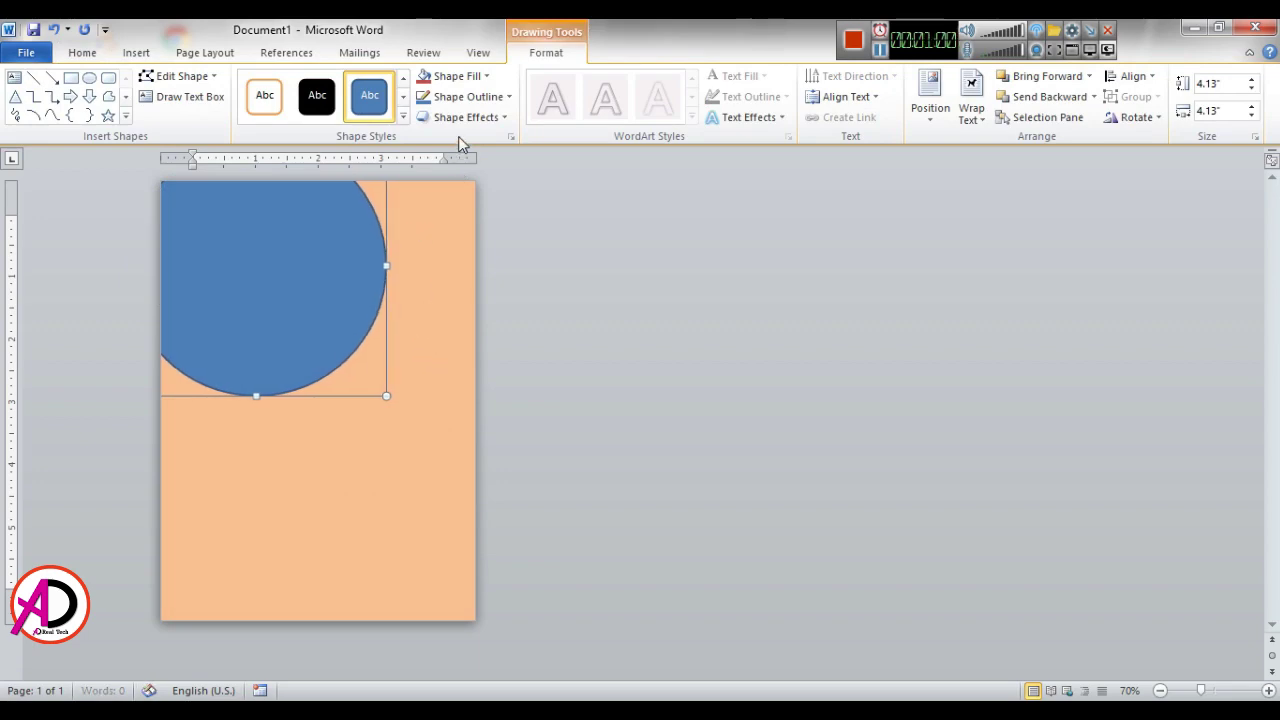
Step: Picture-fill the circle with Baby-Pink-Crochet-Tutu-Dress from the Desktop's New folder (3)
click(456, 77)
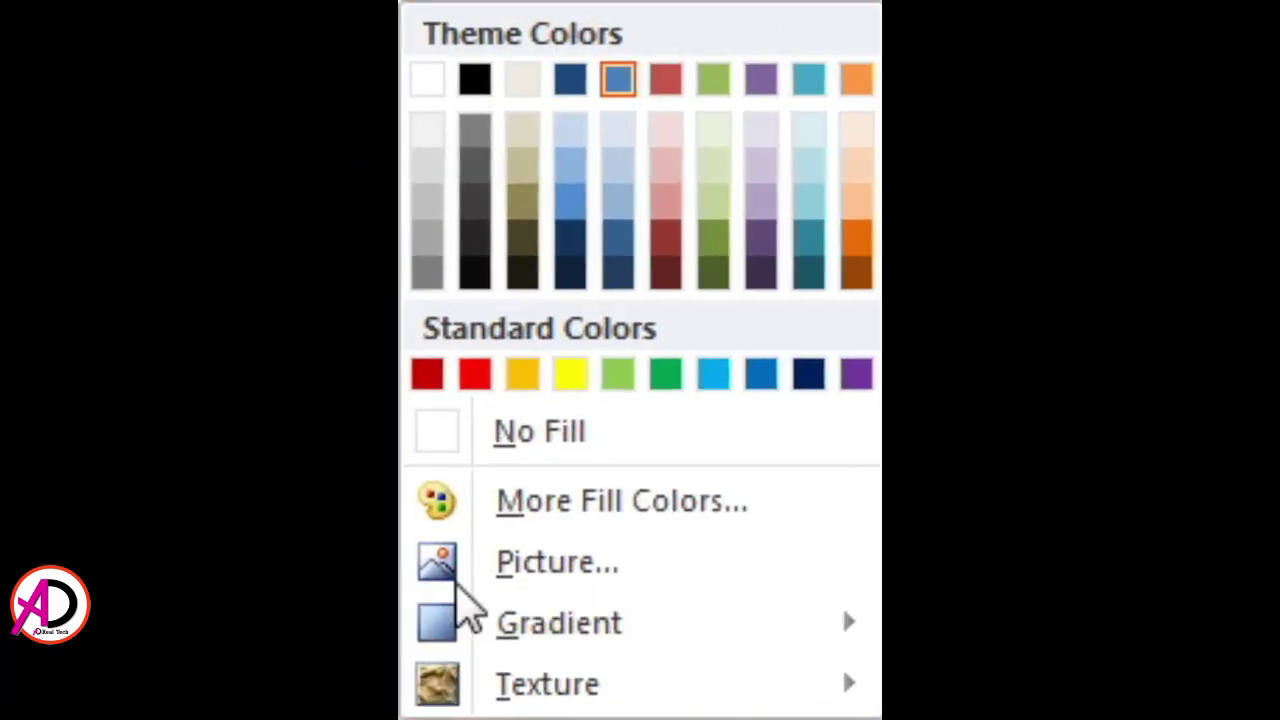
mouse_move(445, 333)
click(460, 90)
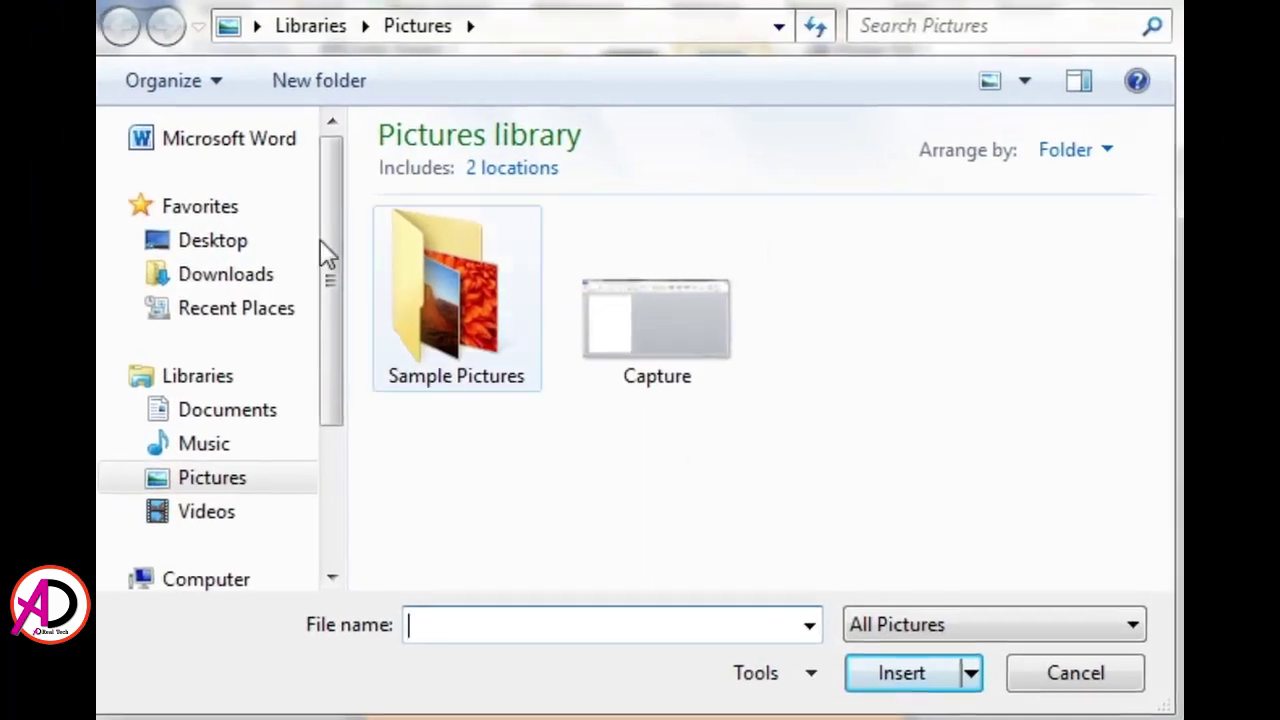
click(210, 250)
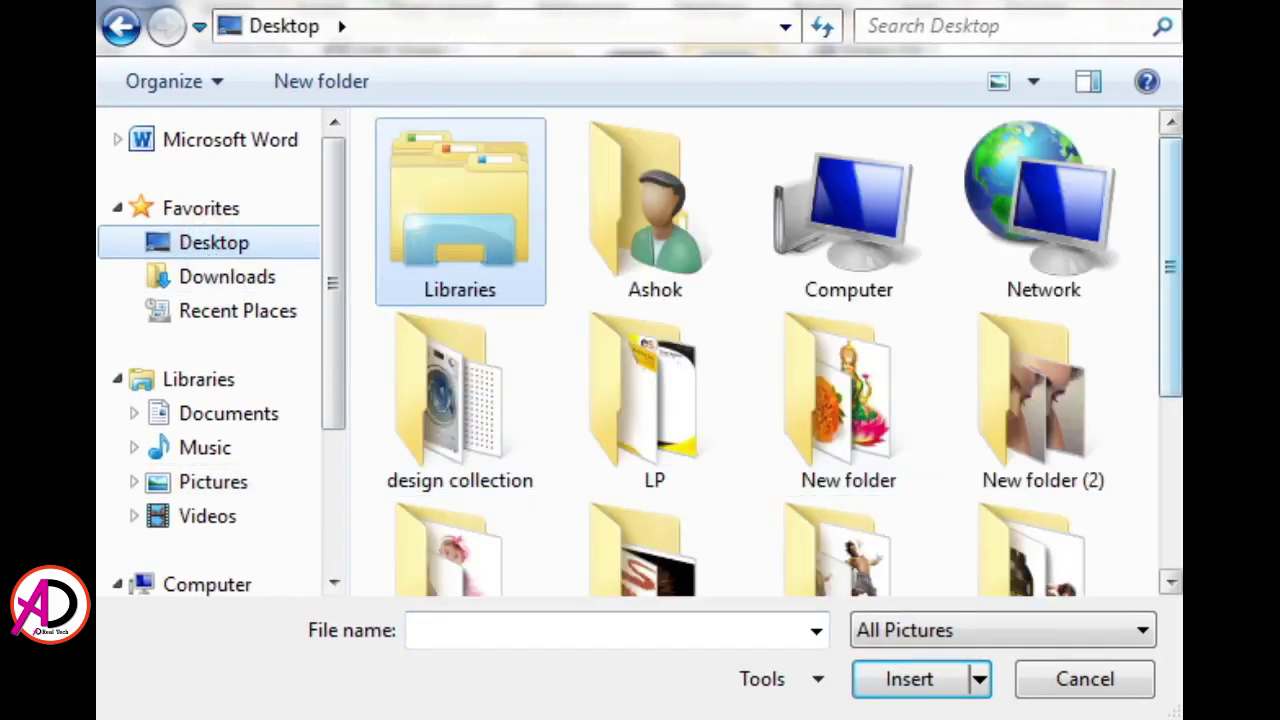
click(1175, 530)
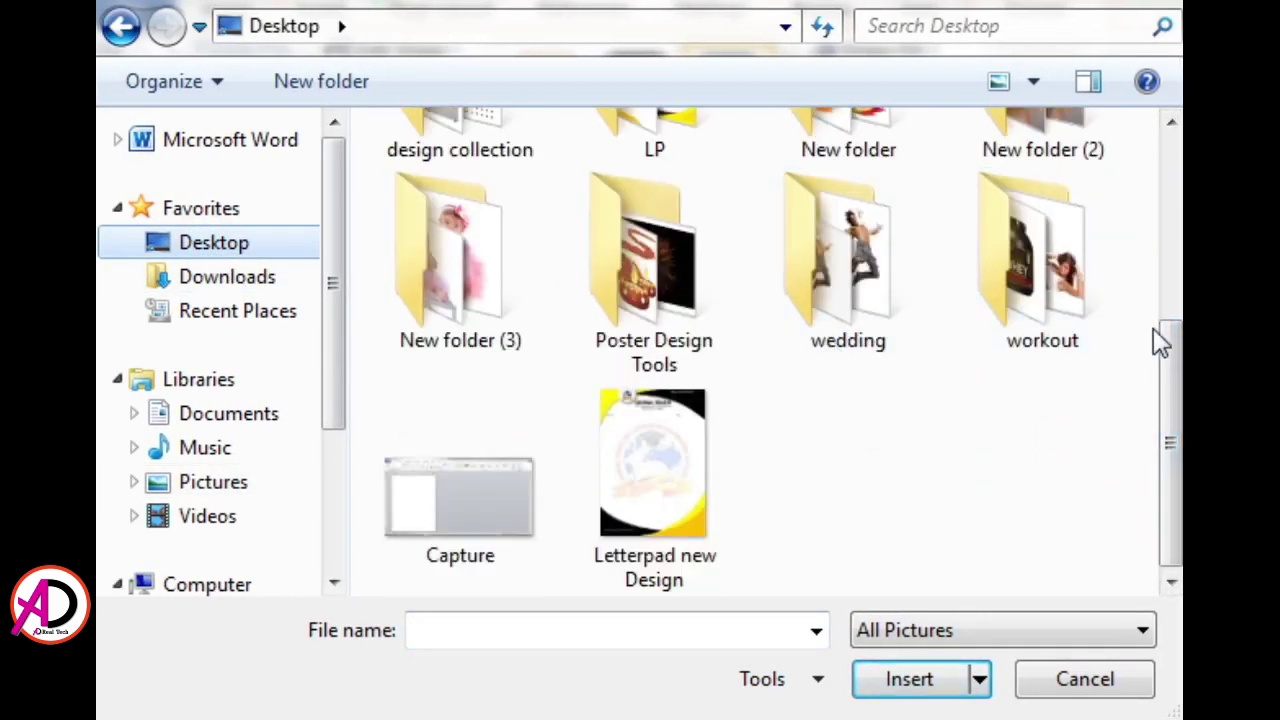
double_click(1074, 157)
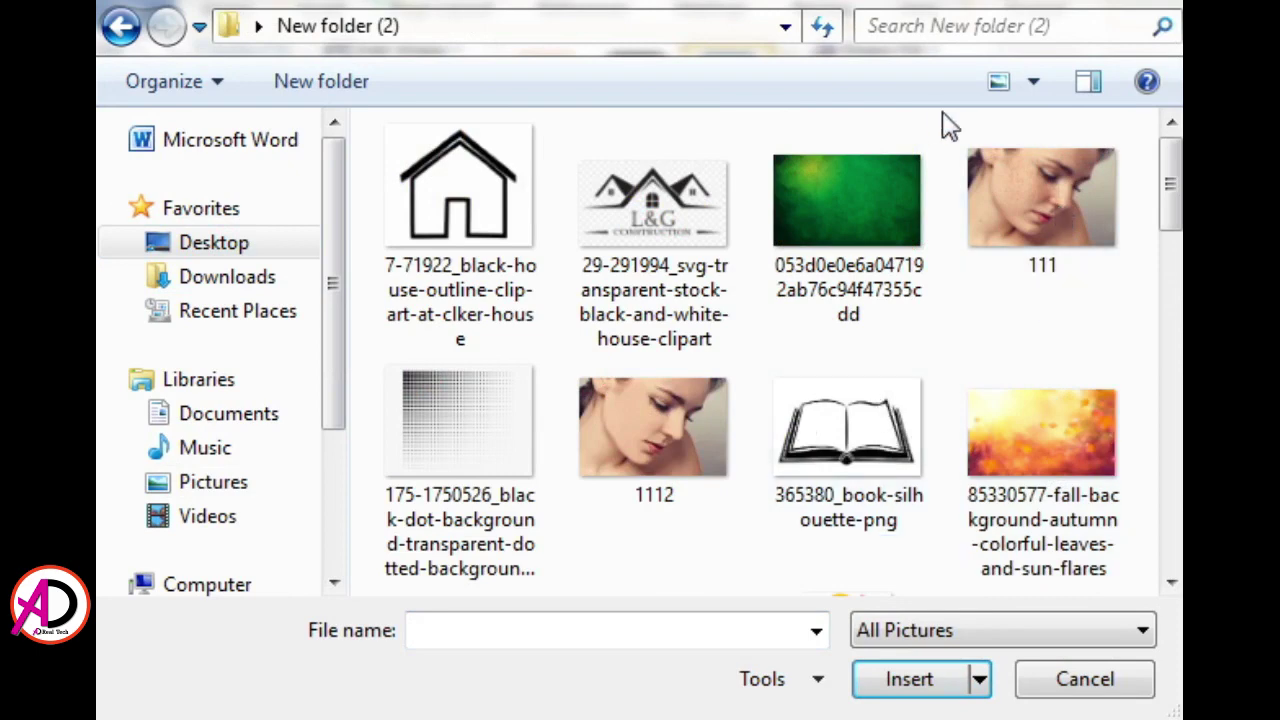
click(120, 27)
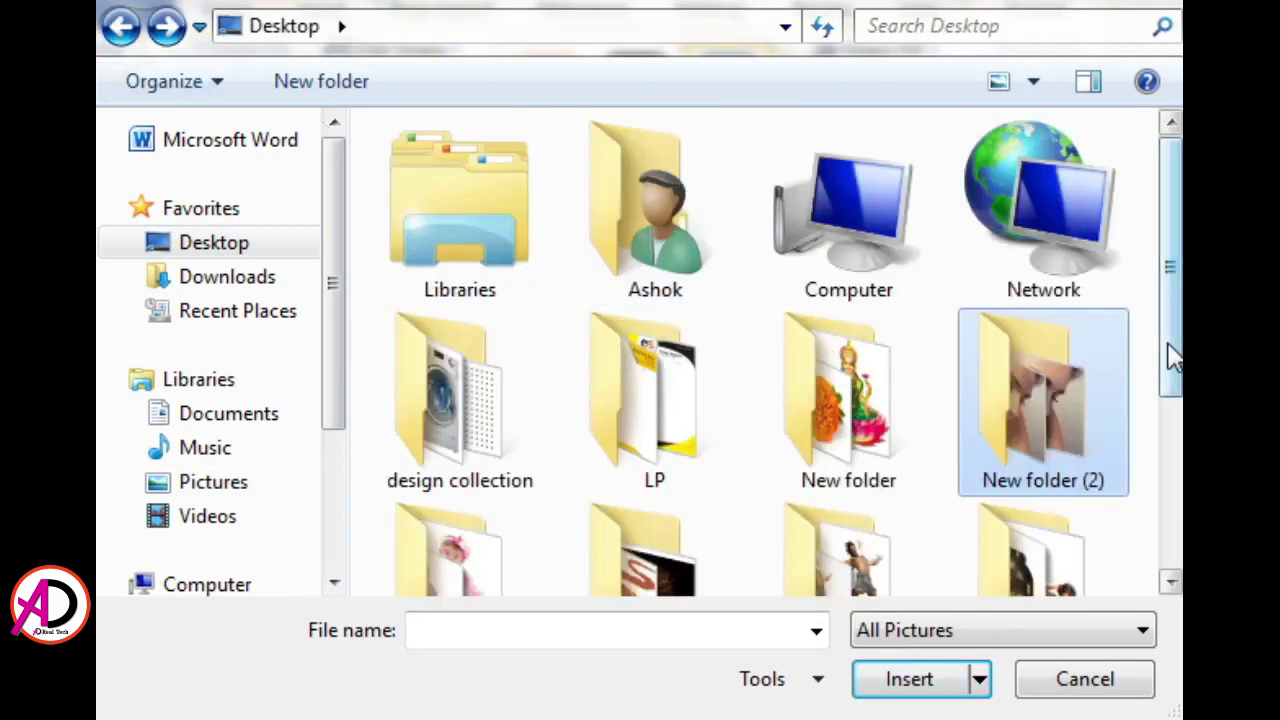
click(1170, 450)
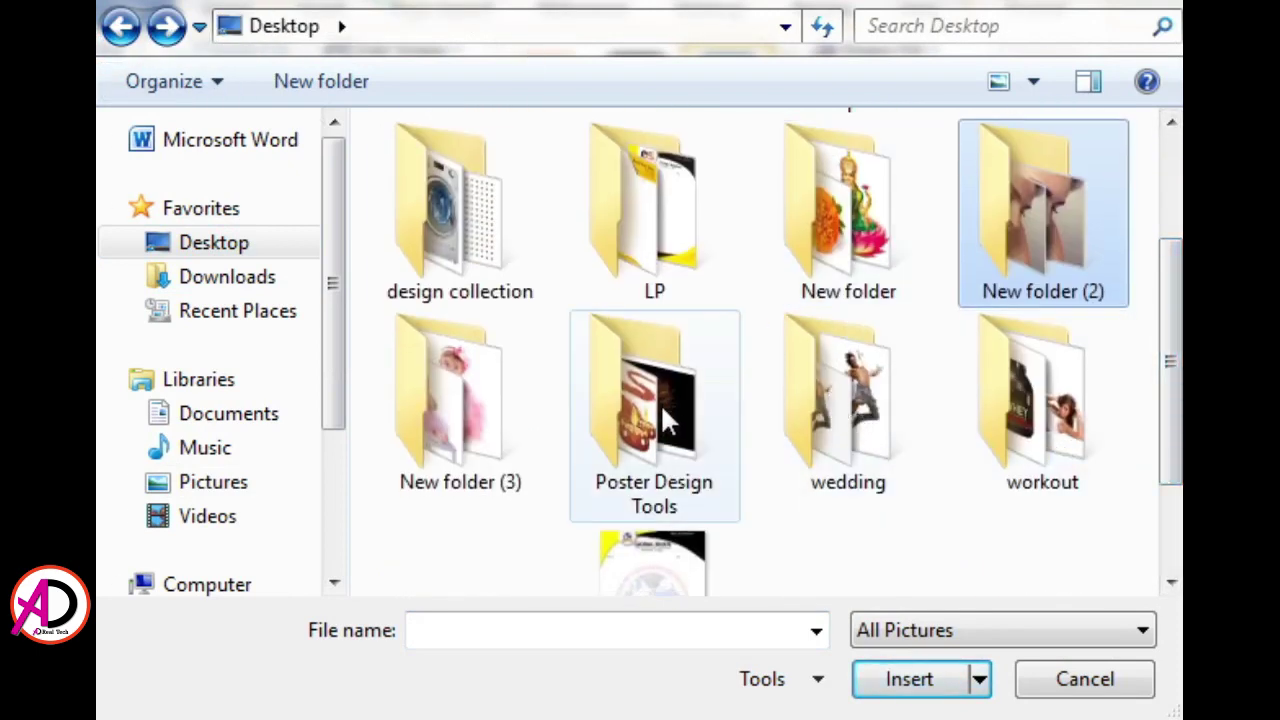
double_click(425, 402)
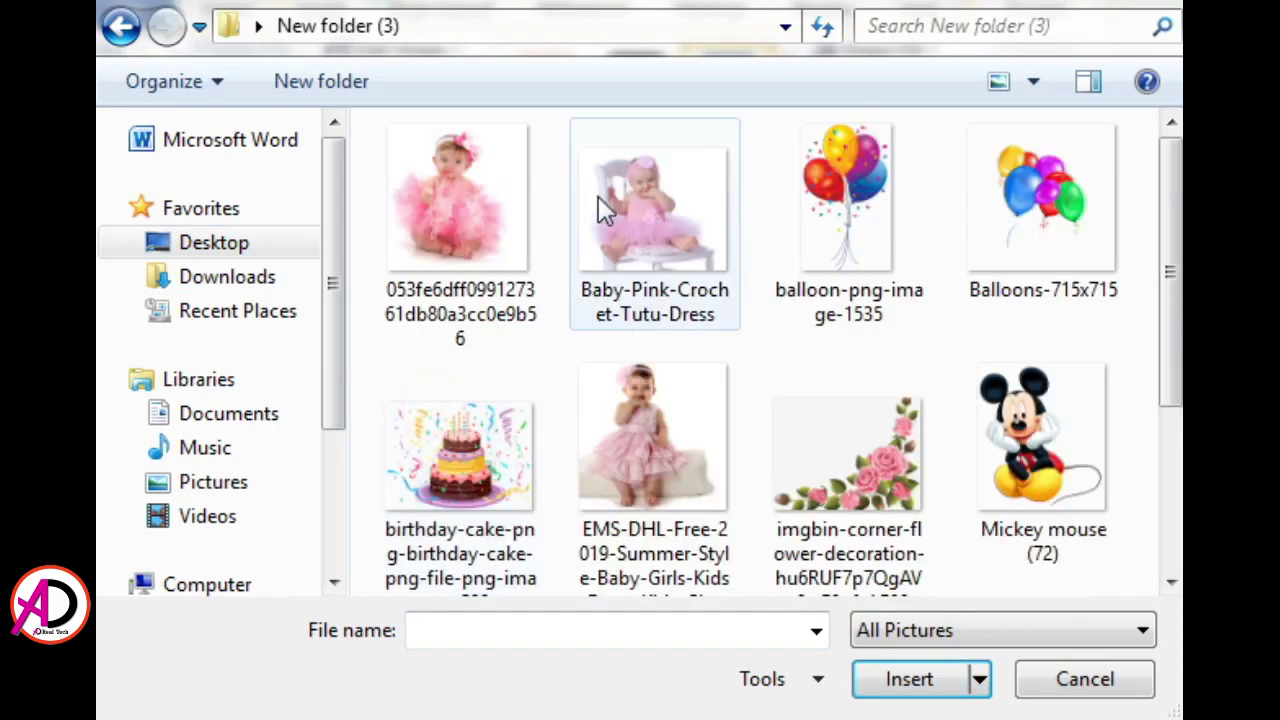
click(679, 225)
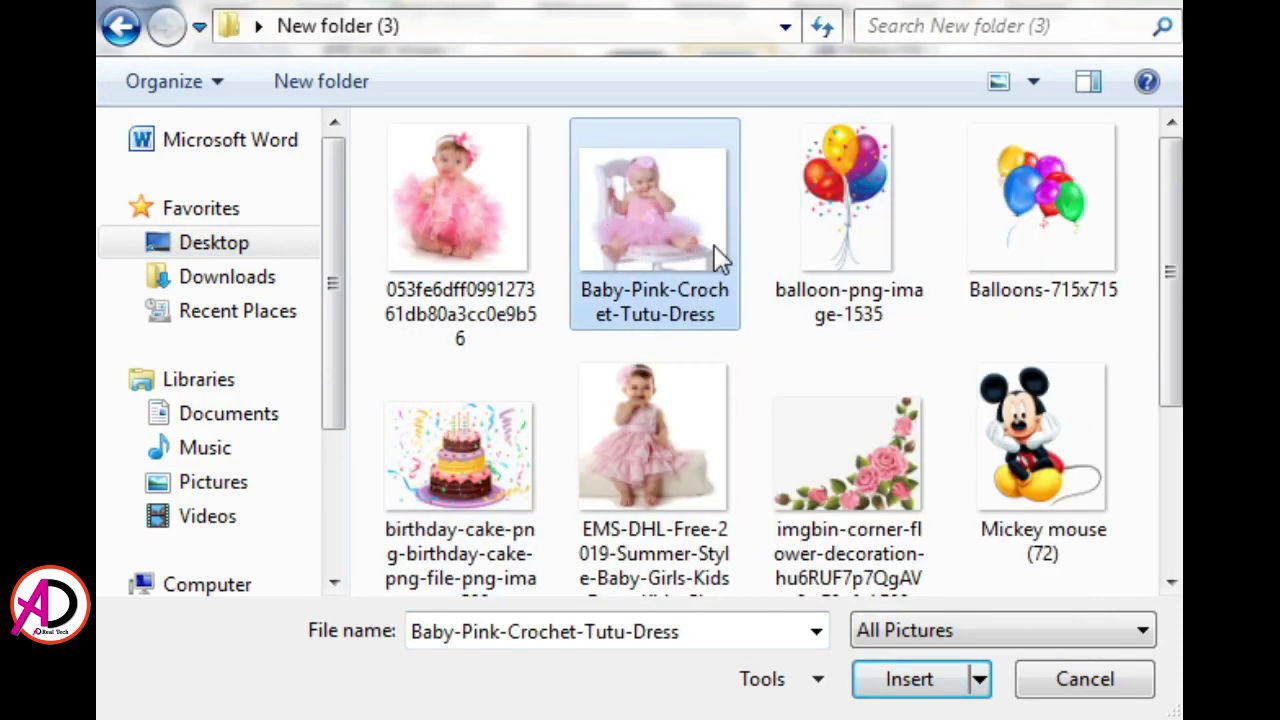
click(909, 681)
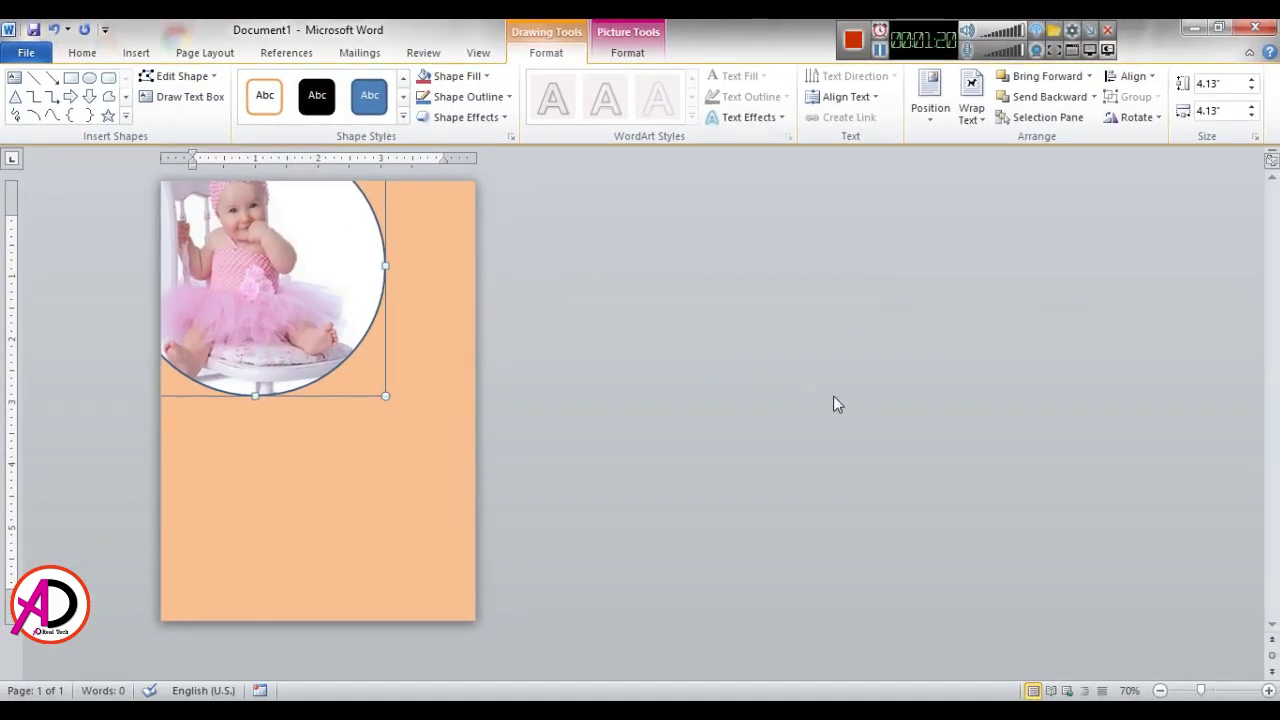
Step: Give the photo circle a Dark Red outline with 6 pt weight
click(833, 397)
click(301, 303)
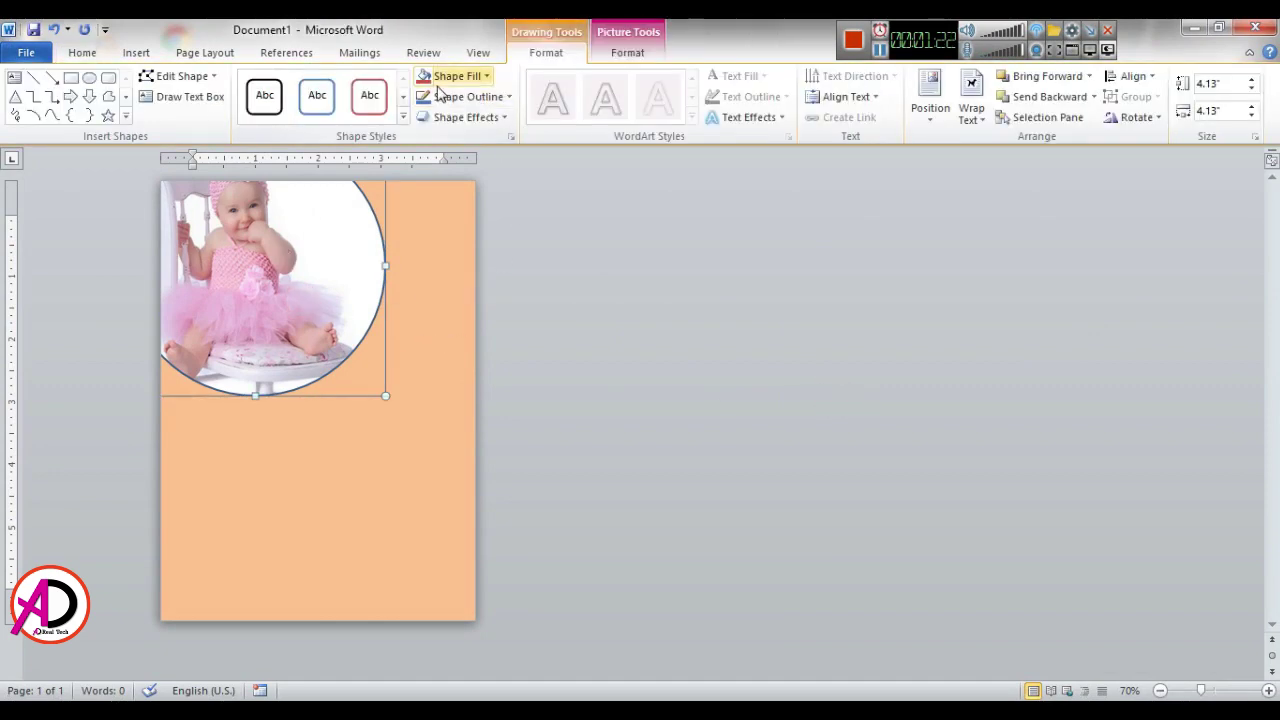
click(449, 100)
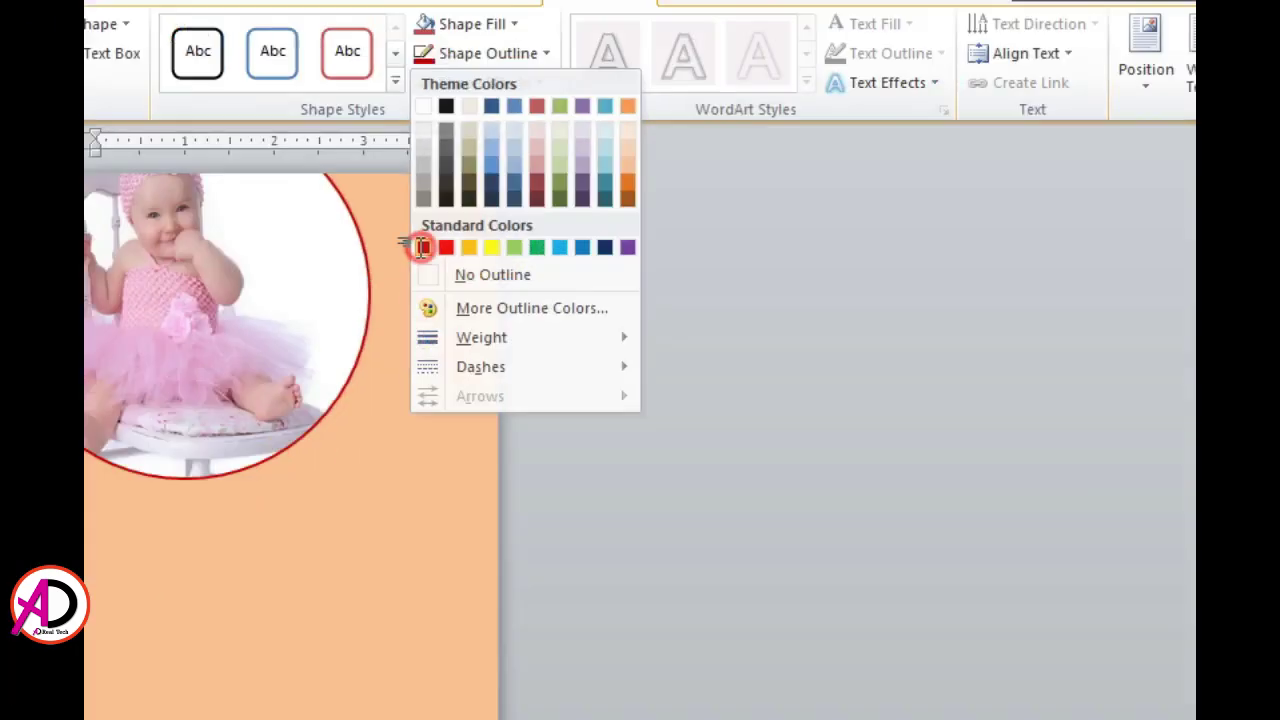
click(414, 248)
click(470, 96)
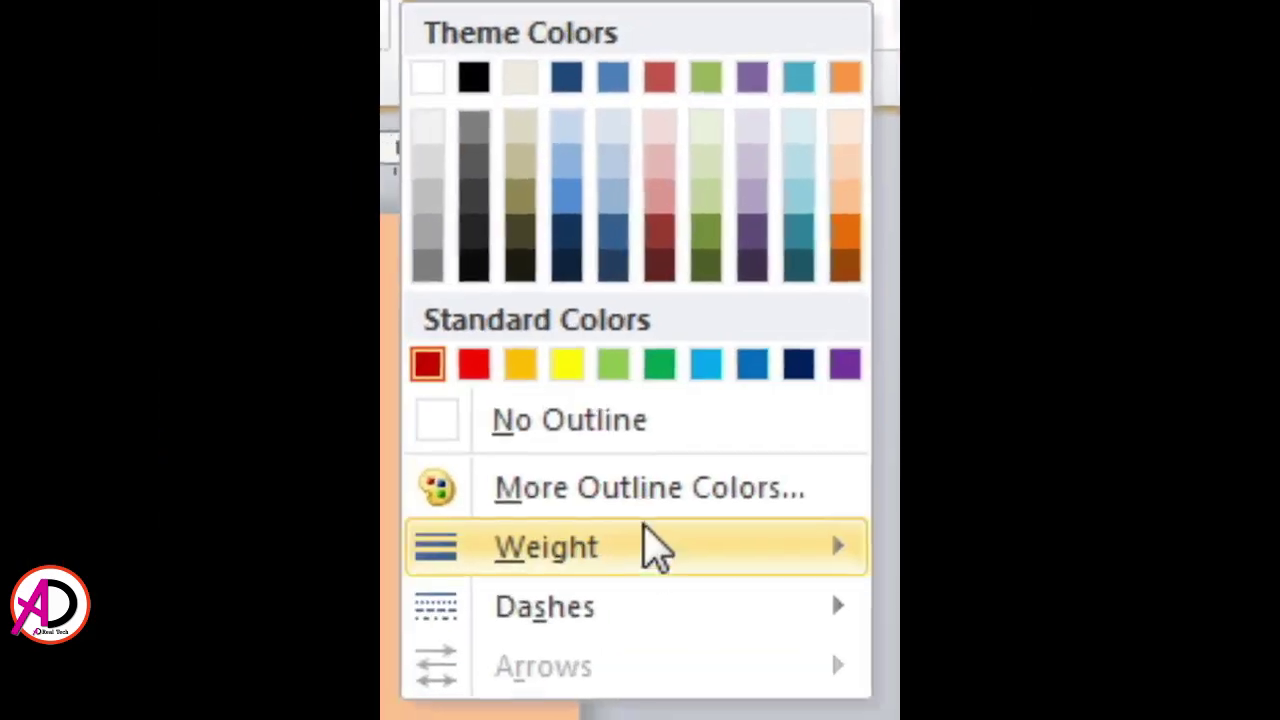
click(490, 295)
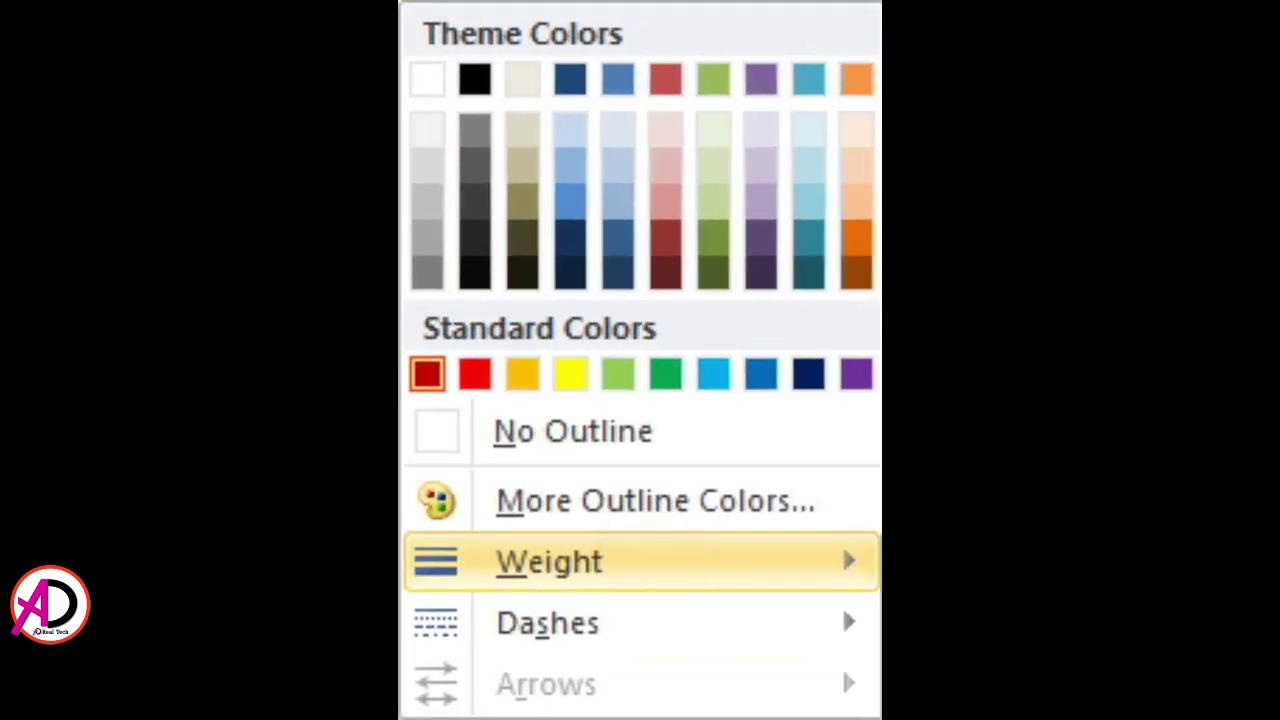
click(737, 549)
click(763, 415)
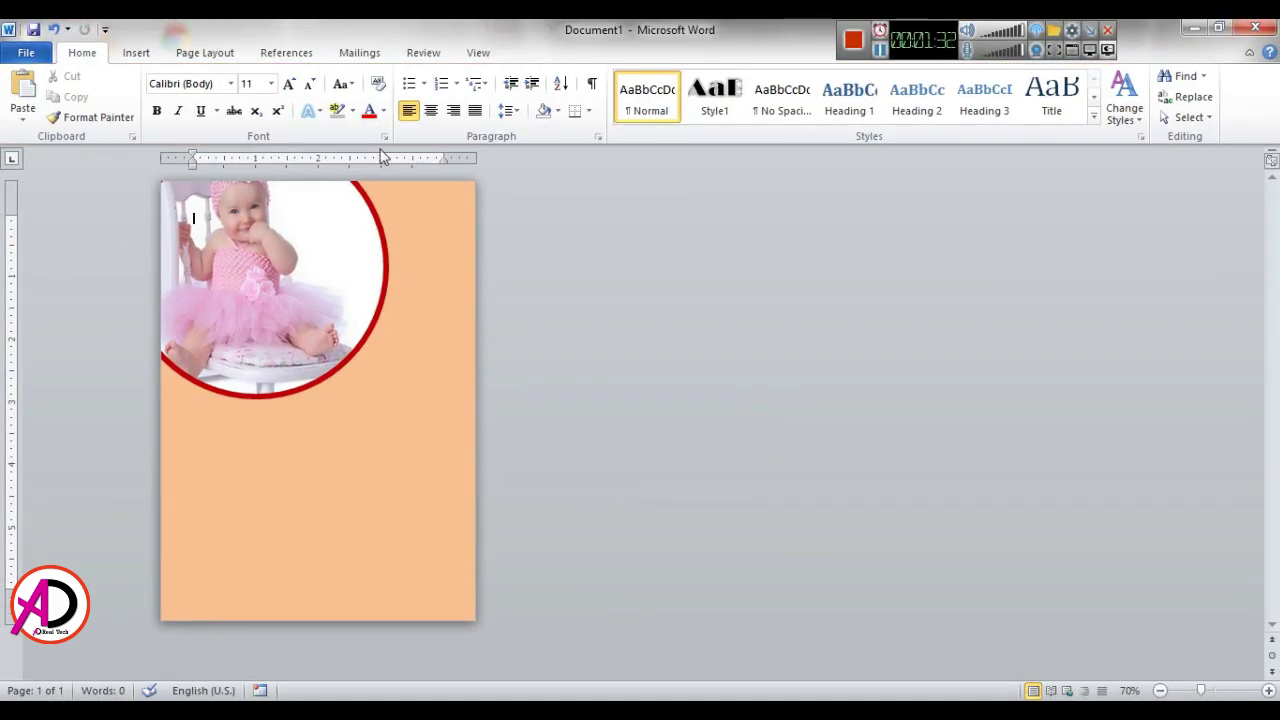
click(136, 53)
click(275, 95)
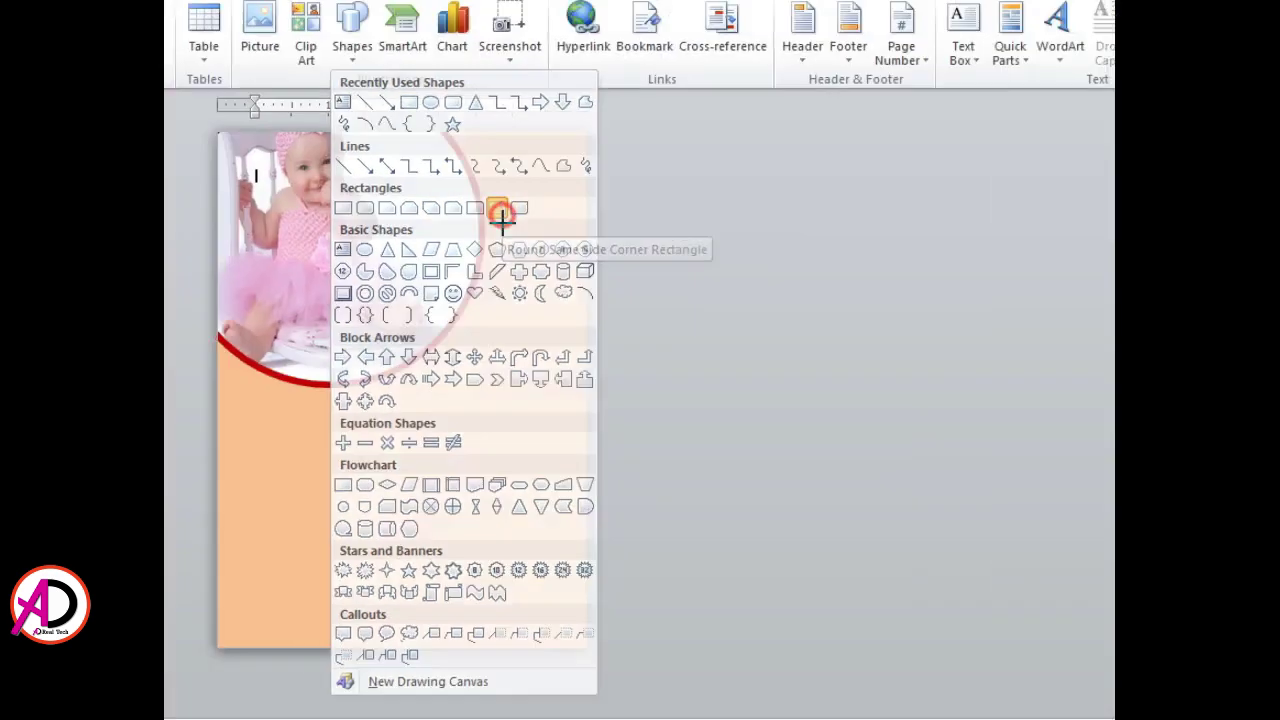
Step: Draw a Round Same Side Corner Rectangle beside the photo, sized about 2.87 by 0.72 inches
click(679, 160)
mouse_move(375, 348)
mouse_down()
mouse_move(434, 537)
mouse_move(435, 587)
mouse_up()
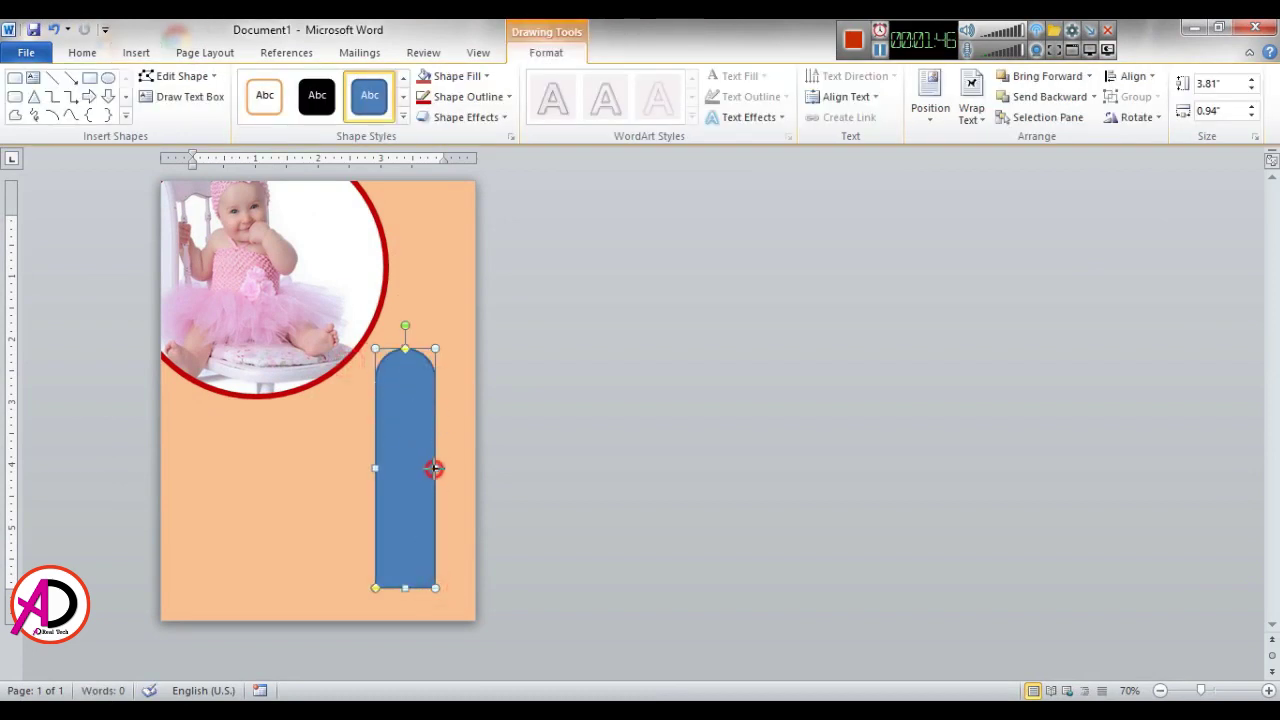
drag(427, 468, 427, 468)
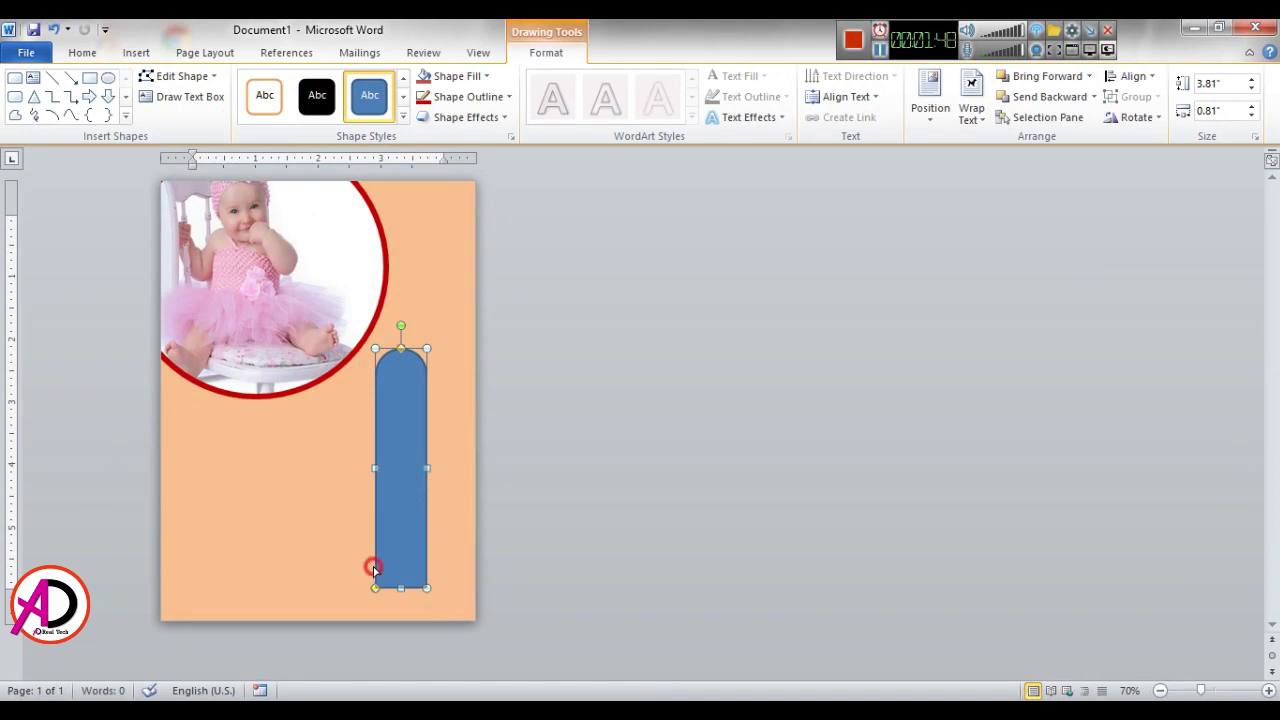
click(453, 566)
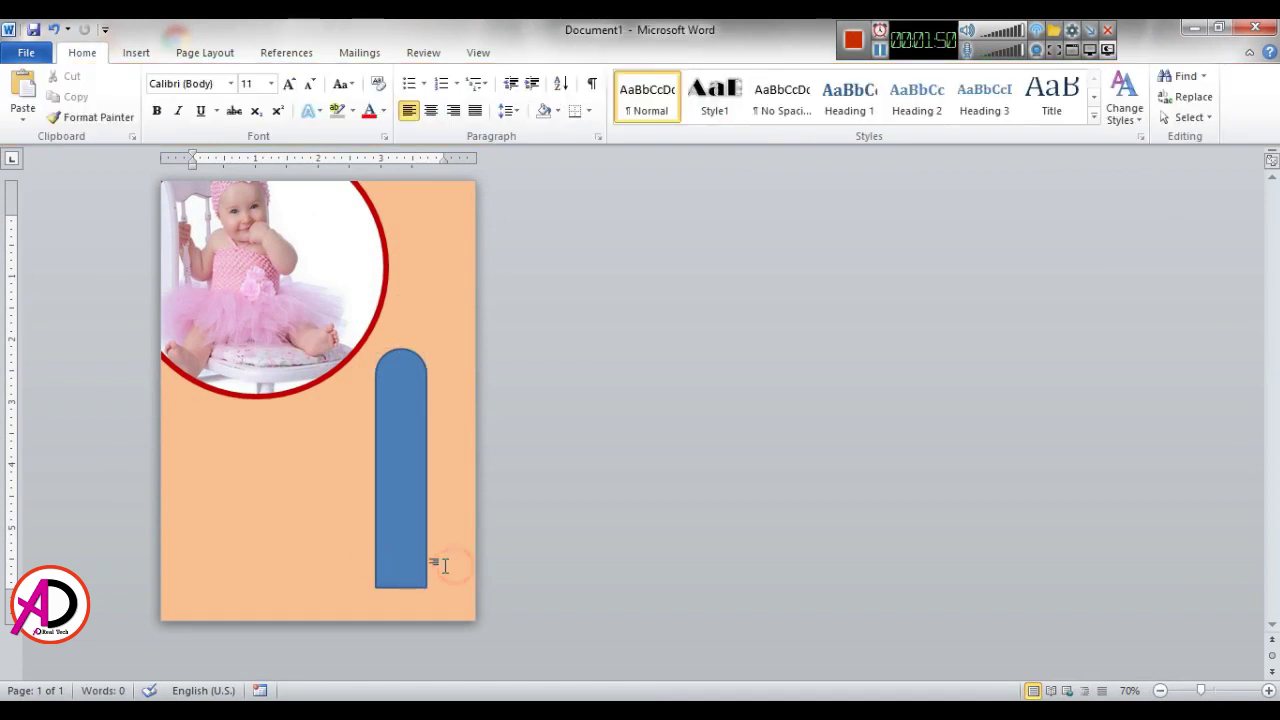
click(411, 556)
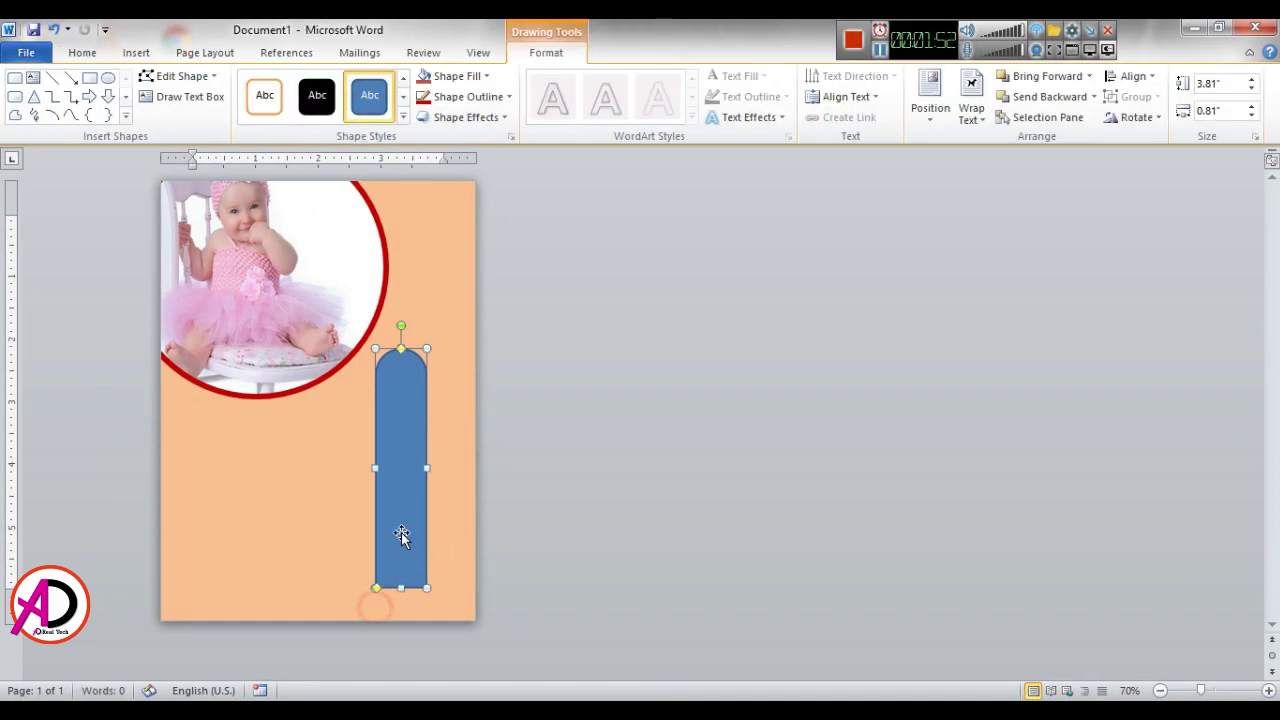
mouse_move(405, 498)
mouse_down()
mouse_move(407, 479)
mouse_move(395, 518)
mouse_up()
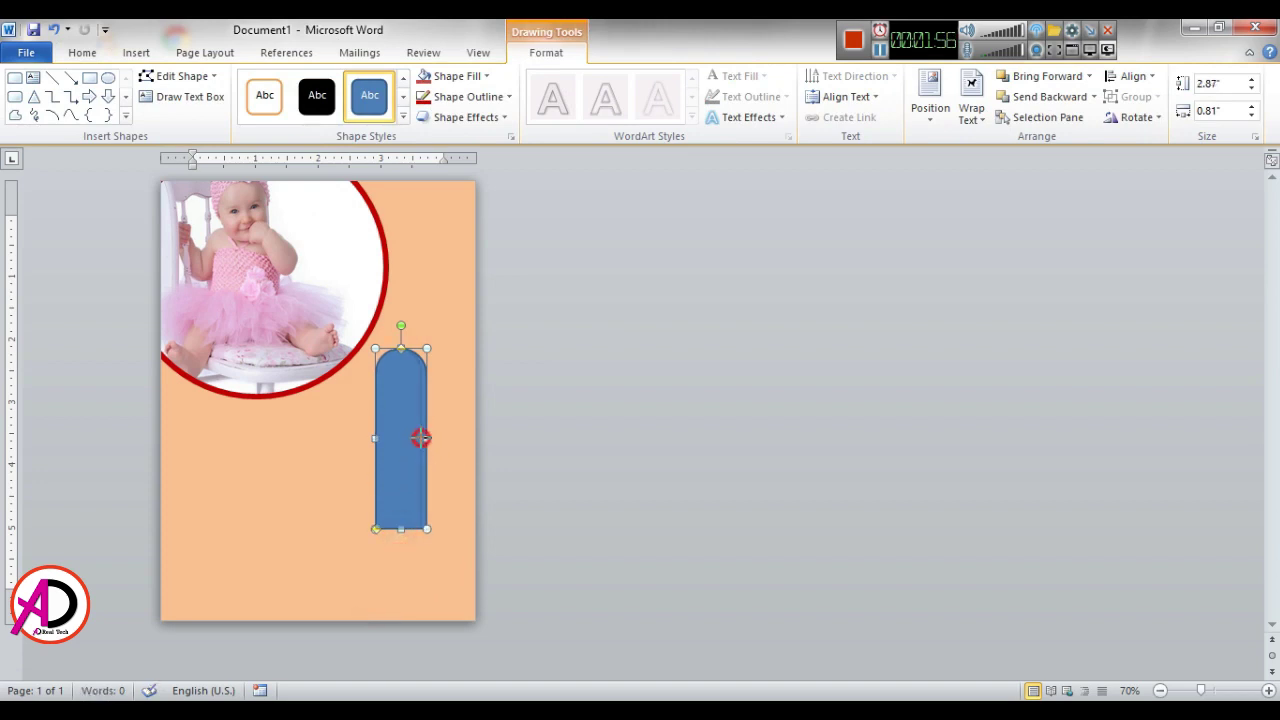
drag(421, 437, 421, 438)
Step: Flip the bar vertically, hang it from the top-right edge, and lengthen it to 3.31 inches
click(1134, 118)
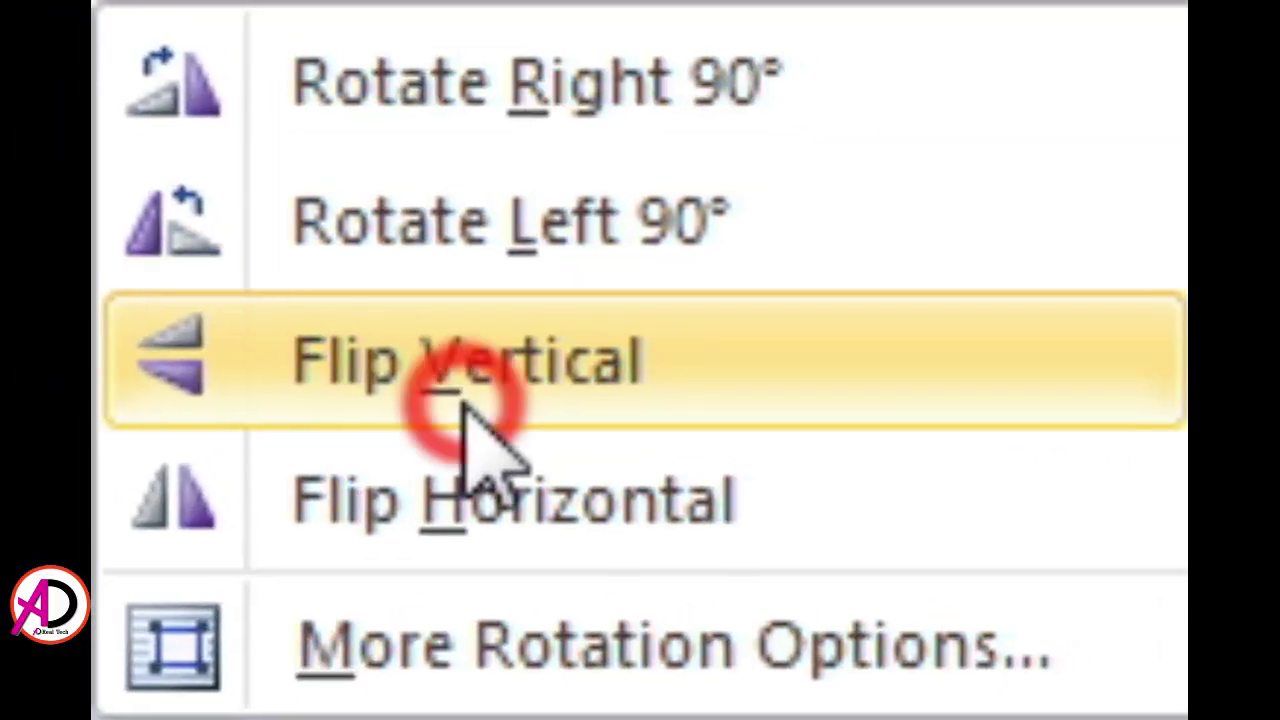
click(463, 410)
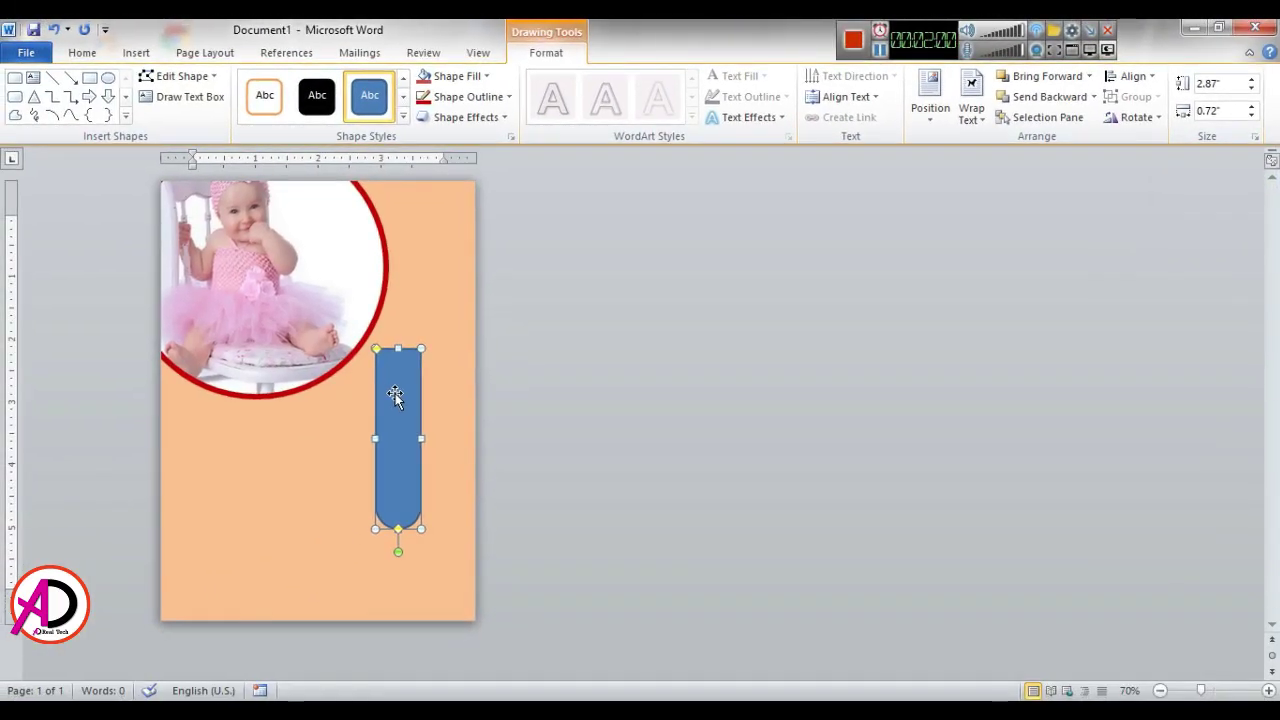
drag(394, 388, 446, 226)
drag(421, 364, 428, 390)
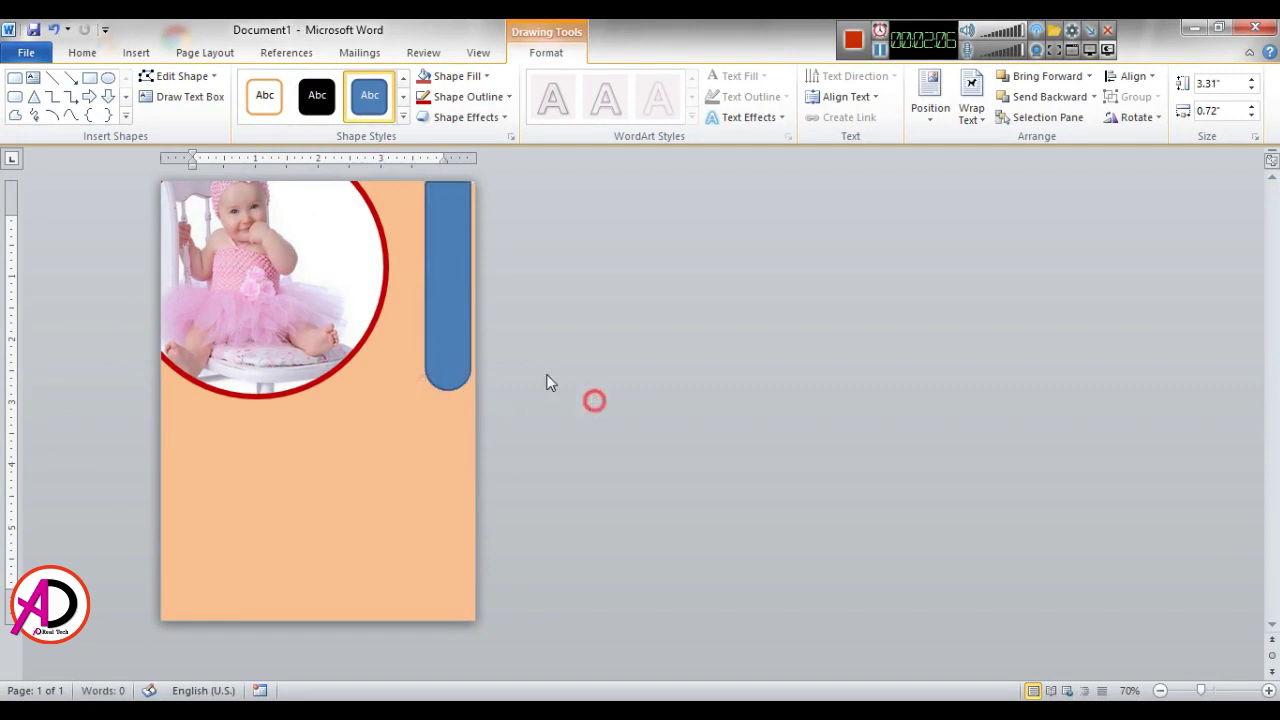
click(447, 293)
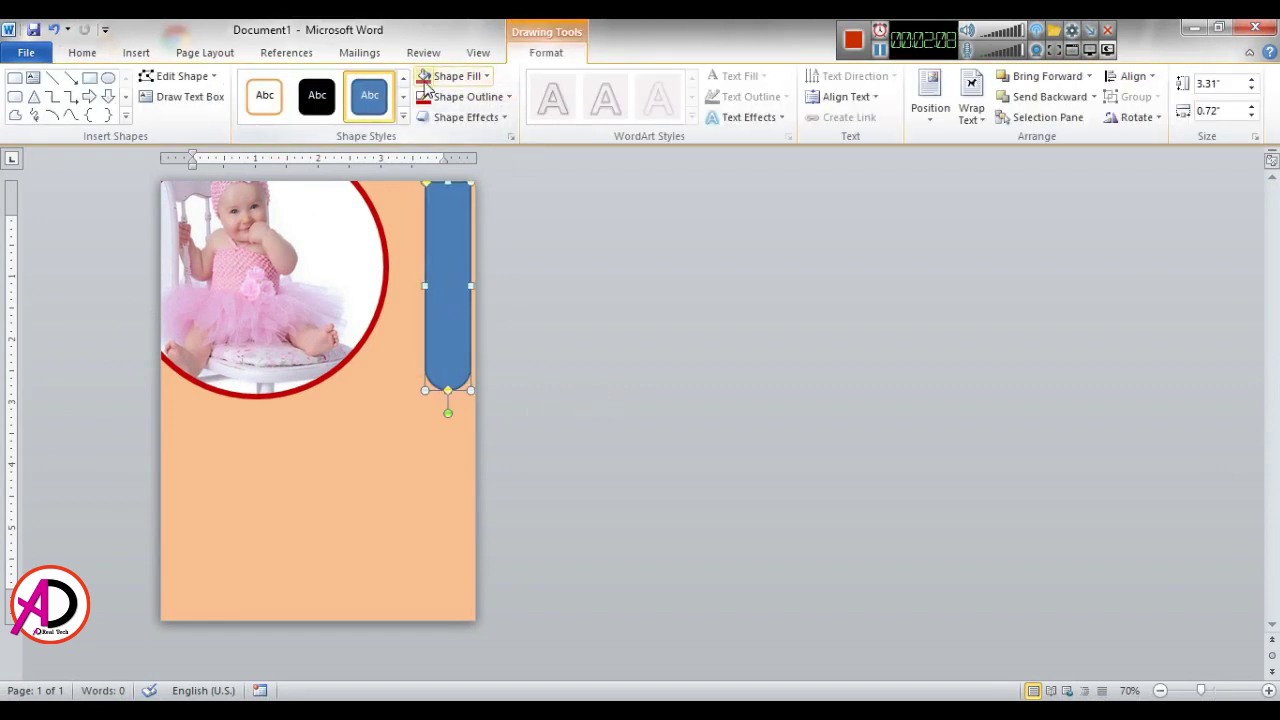
Step: Give the bar a white outline at 3 pt weight
click(468, 96)
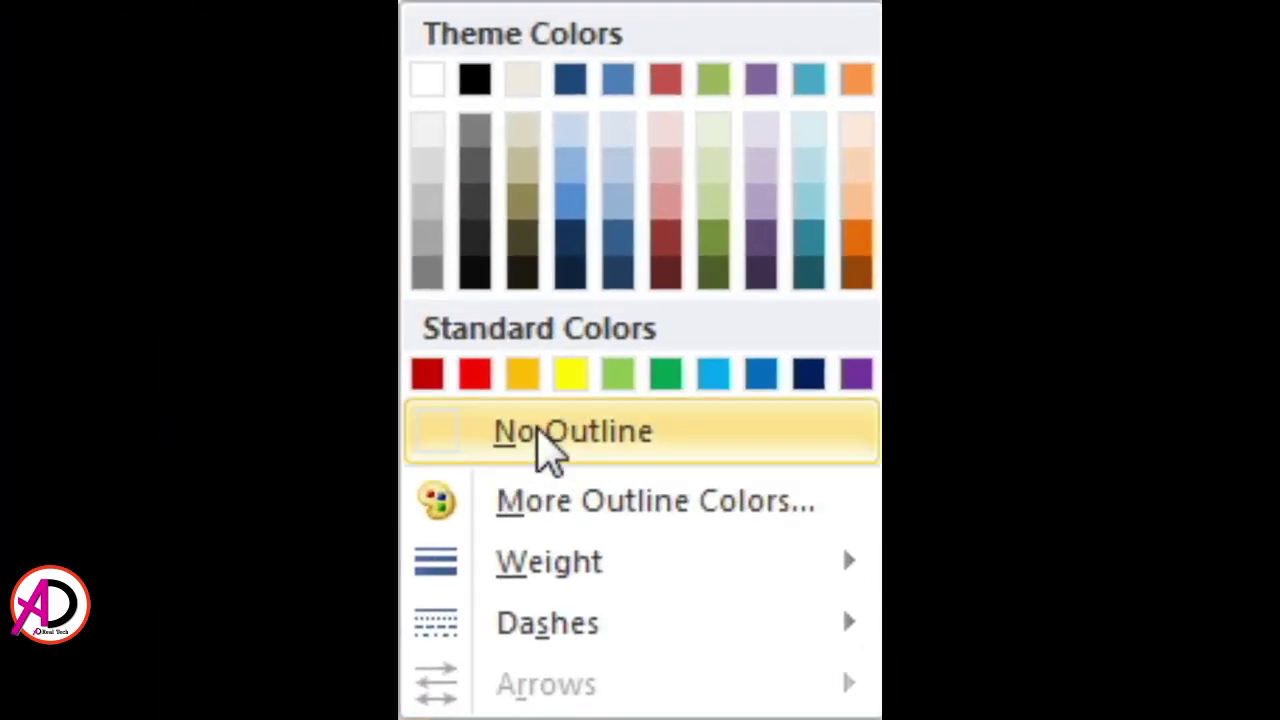
click(470, 252)
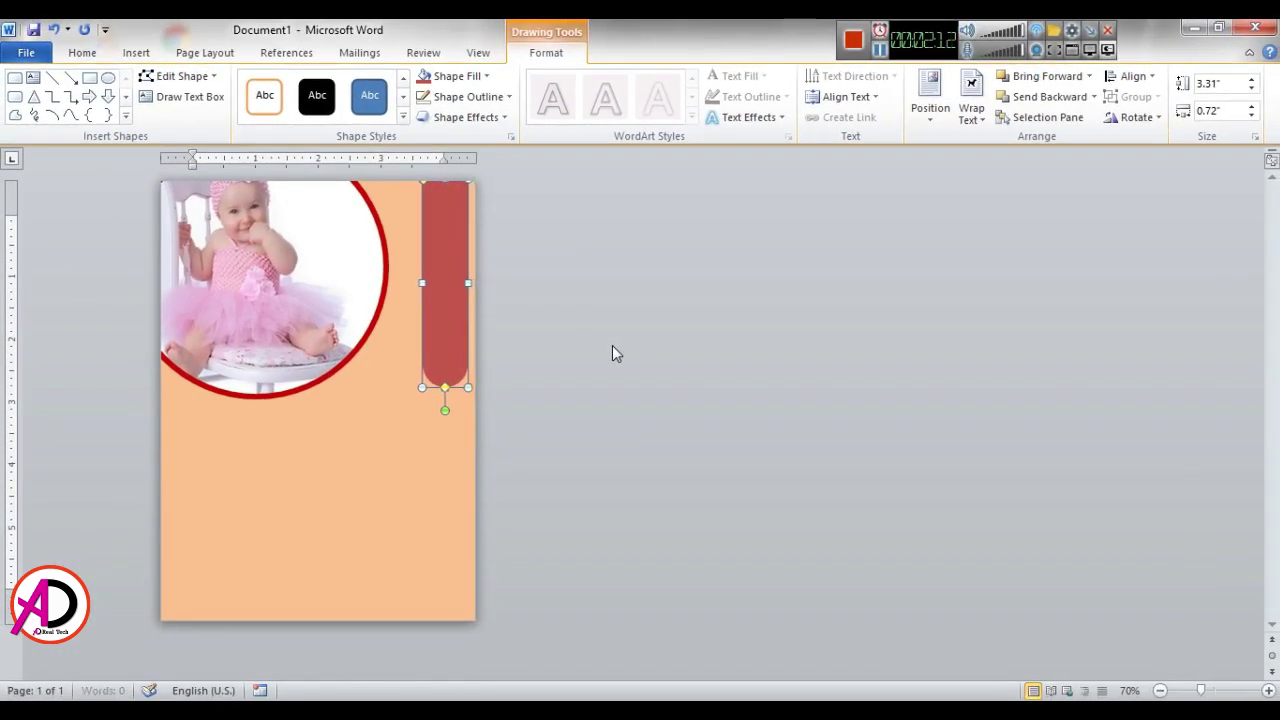
click(466, 97)
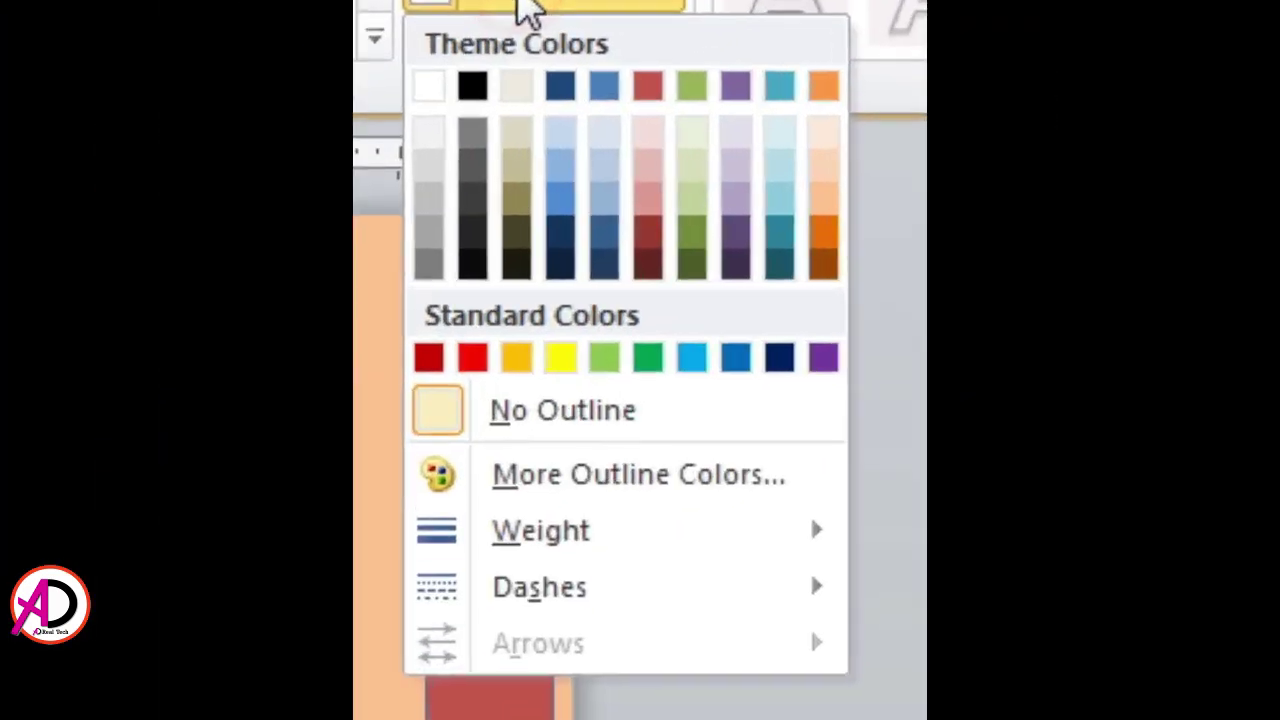
click(530, 12)
click(530, 12)
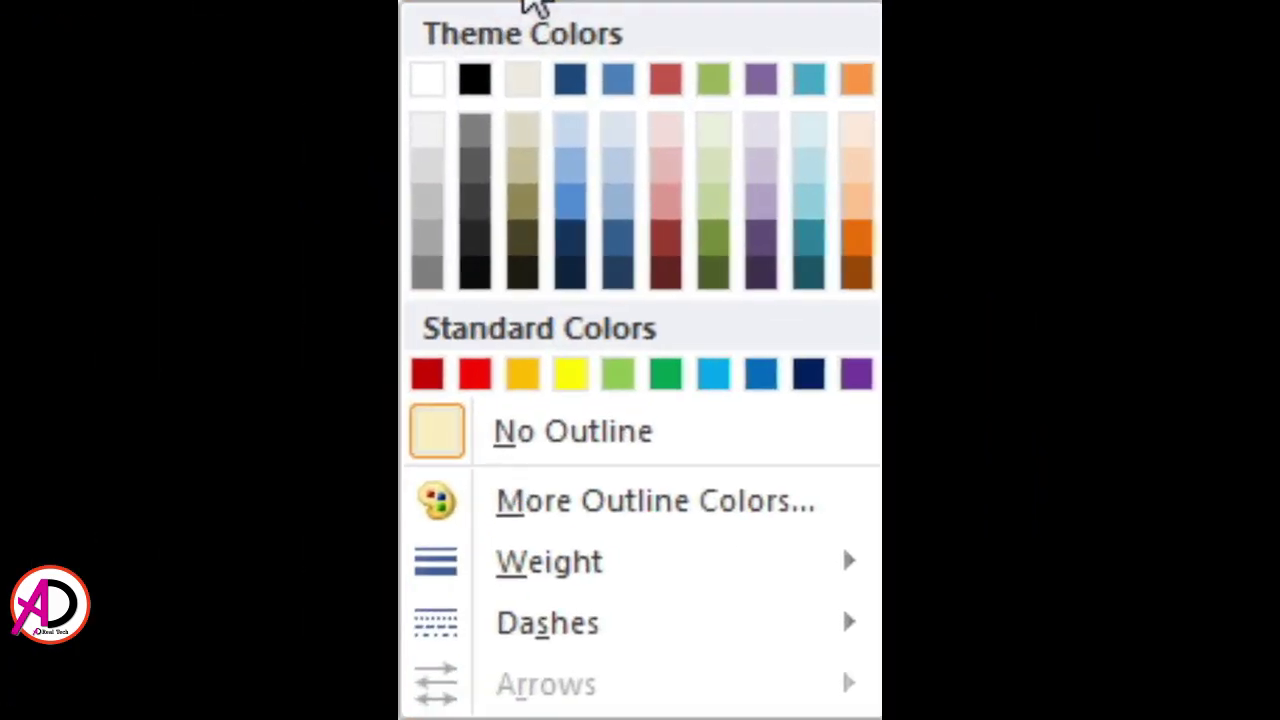
click(449, 94)
click(449, 94)
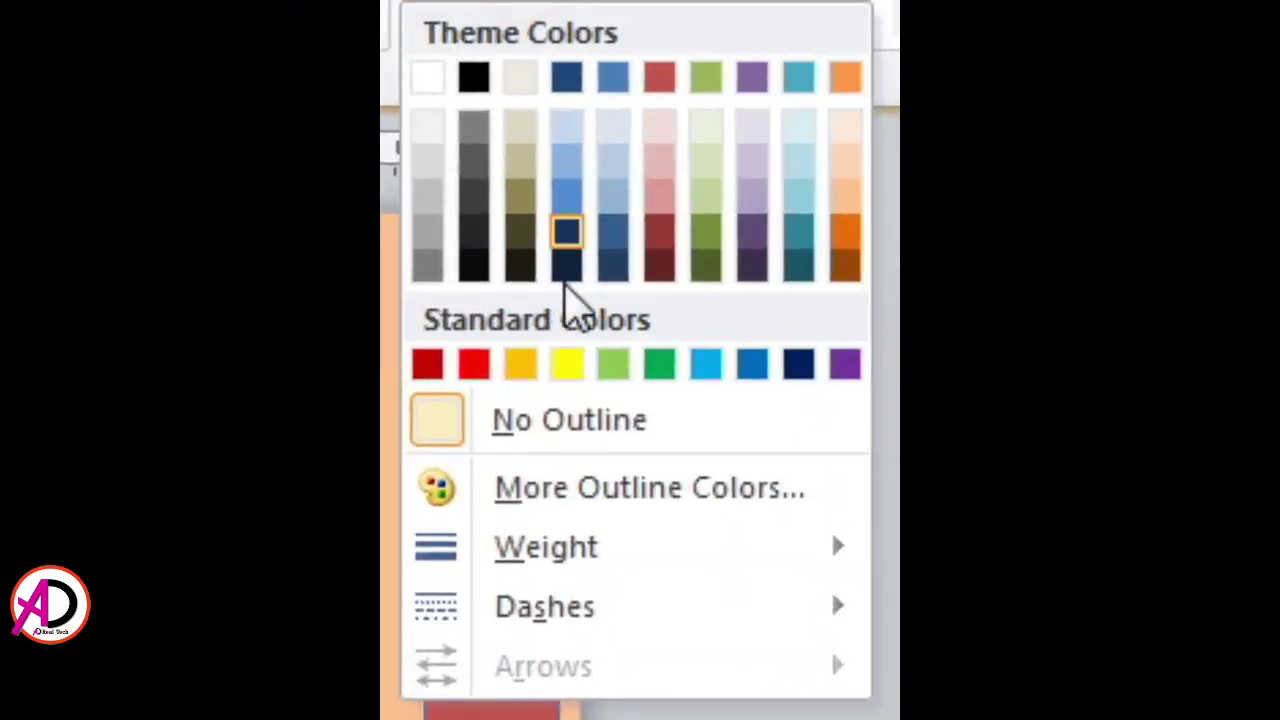
click(427, 79)
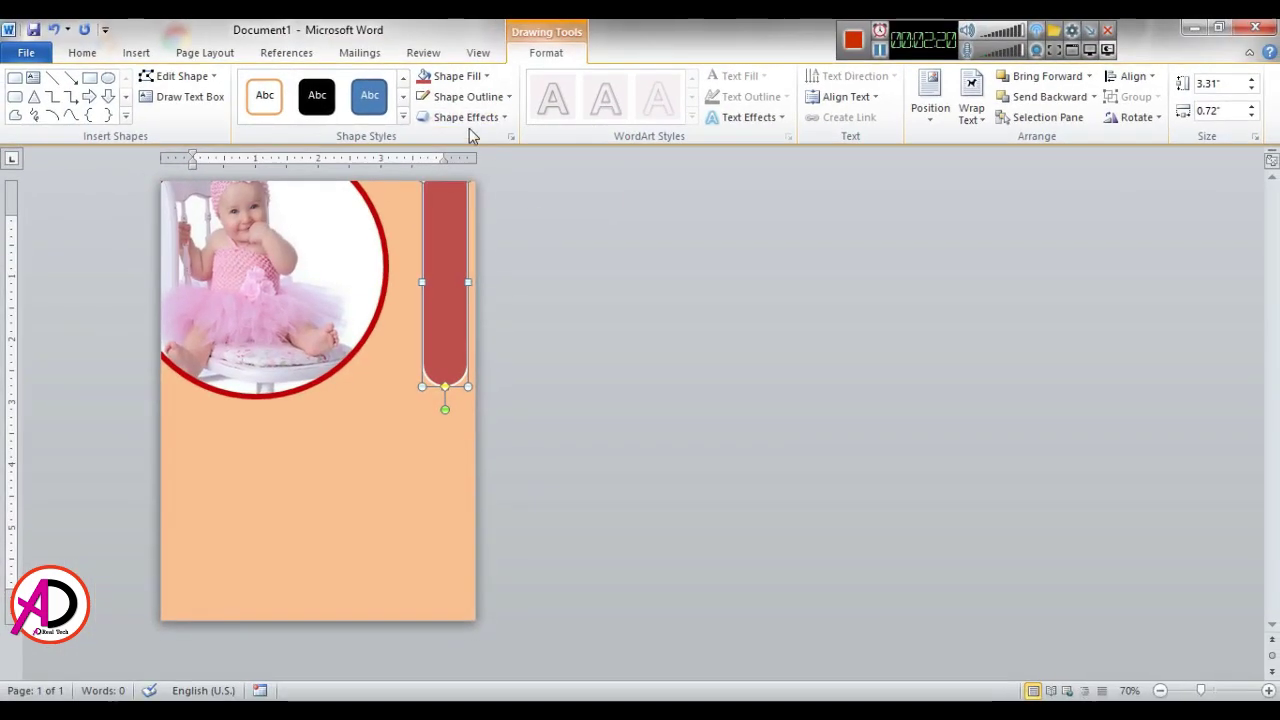
click(466, 100)
mouse_move(455, 300)
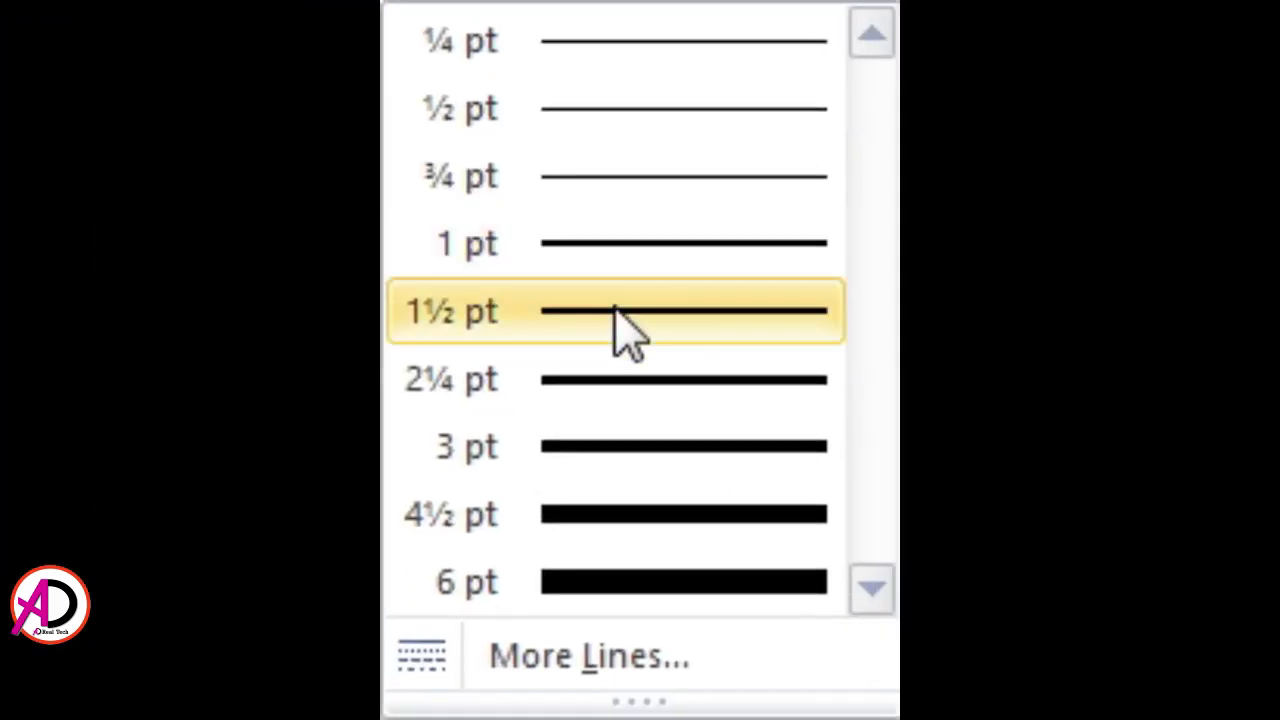
click(648, 488)
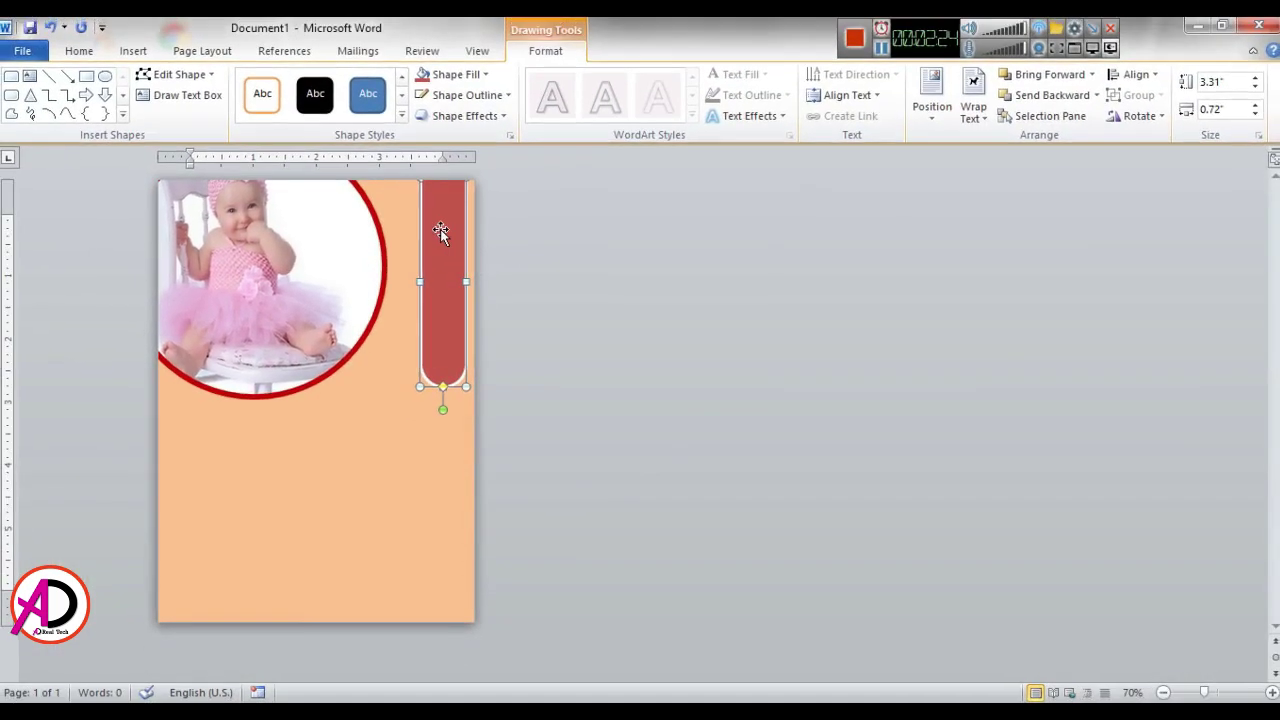
click(655, 350)
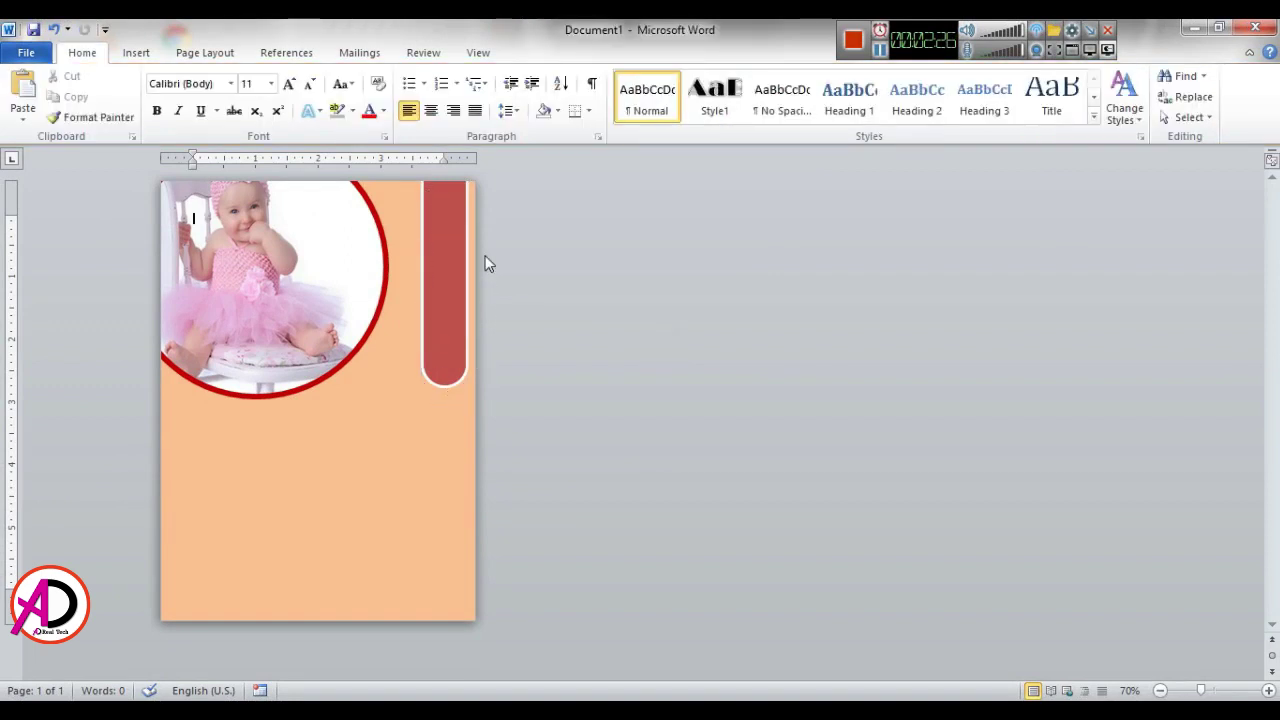
Step: Insert first-style WordArt under the photo and replace its placeholder with HAPPY BIRTDAY
click(137, 54)
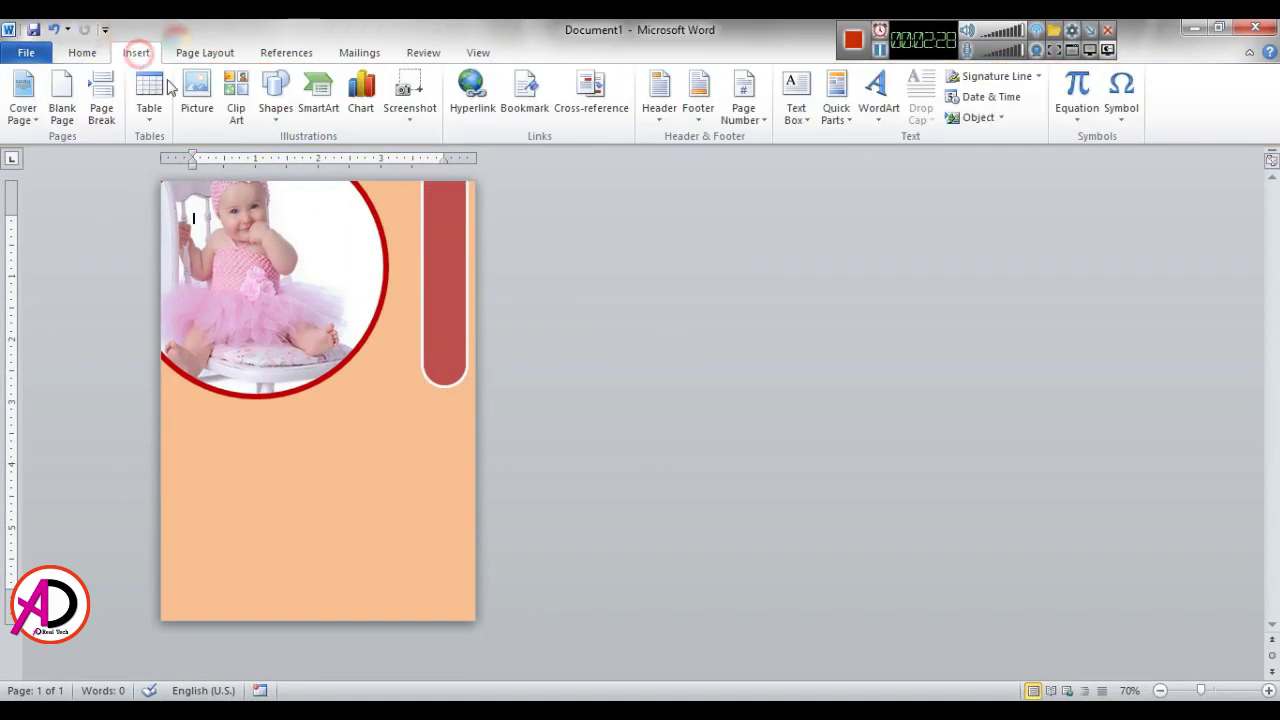
click(884, 128)
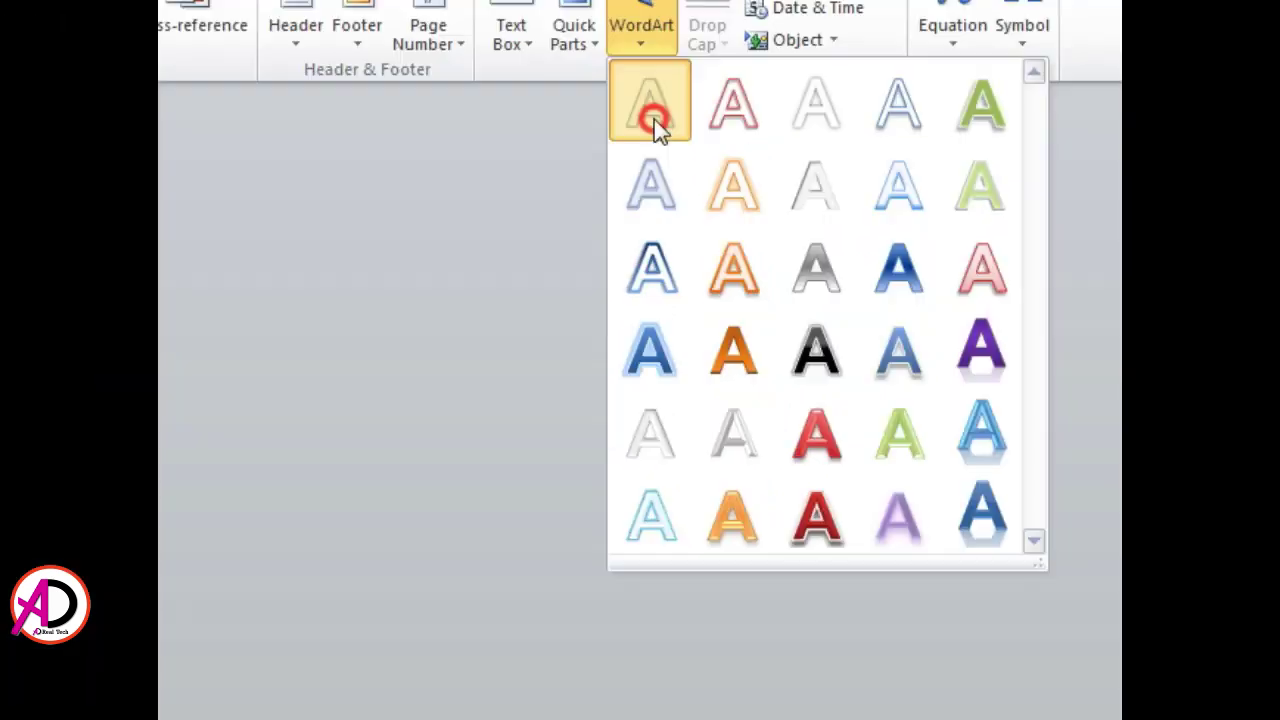
click(390, 80)
drag(325, 433, 329, 470)
triple_click(329, 477)
text(H)
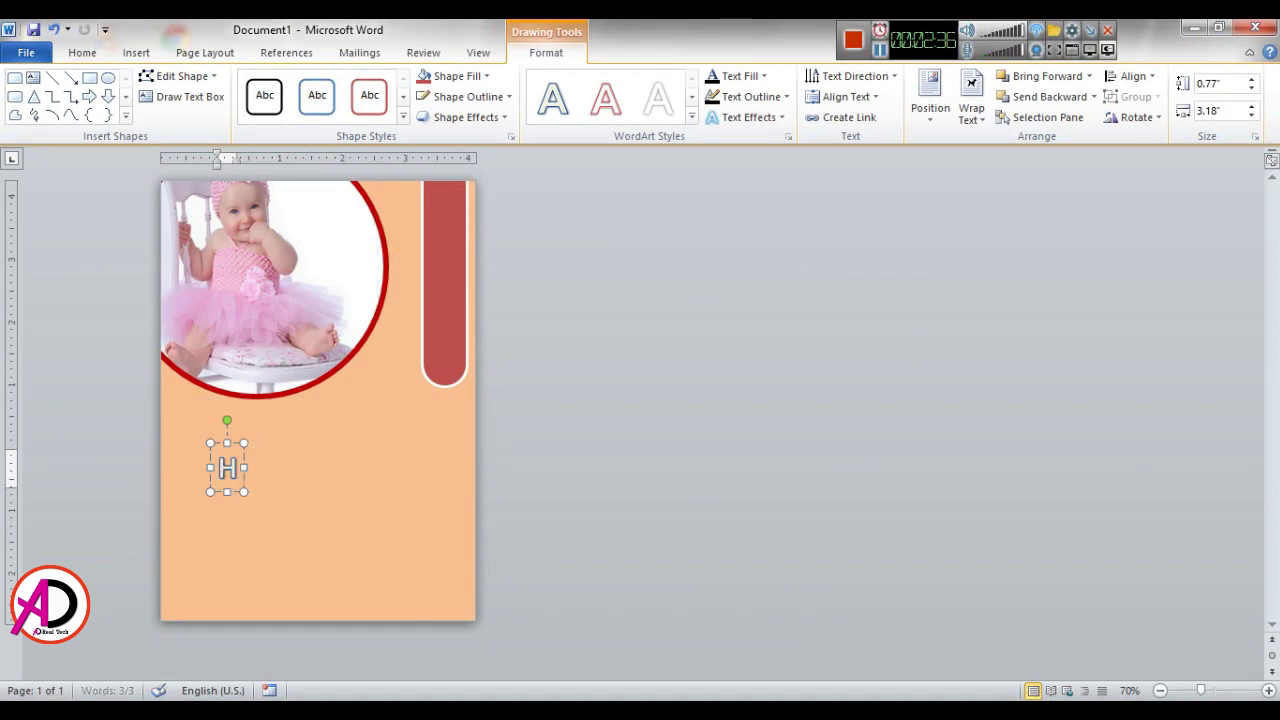
text(APPY)
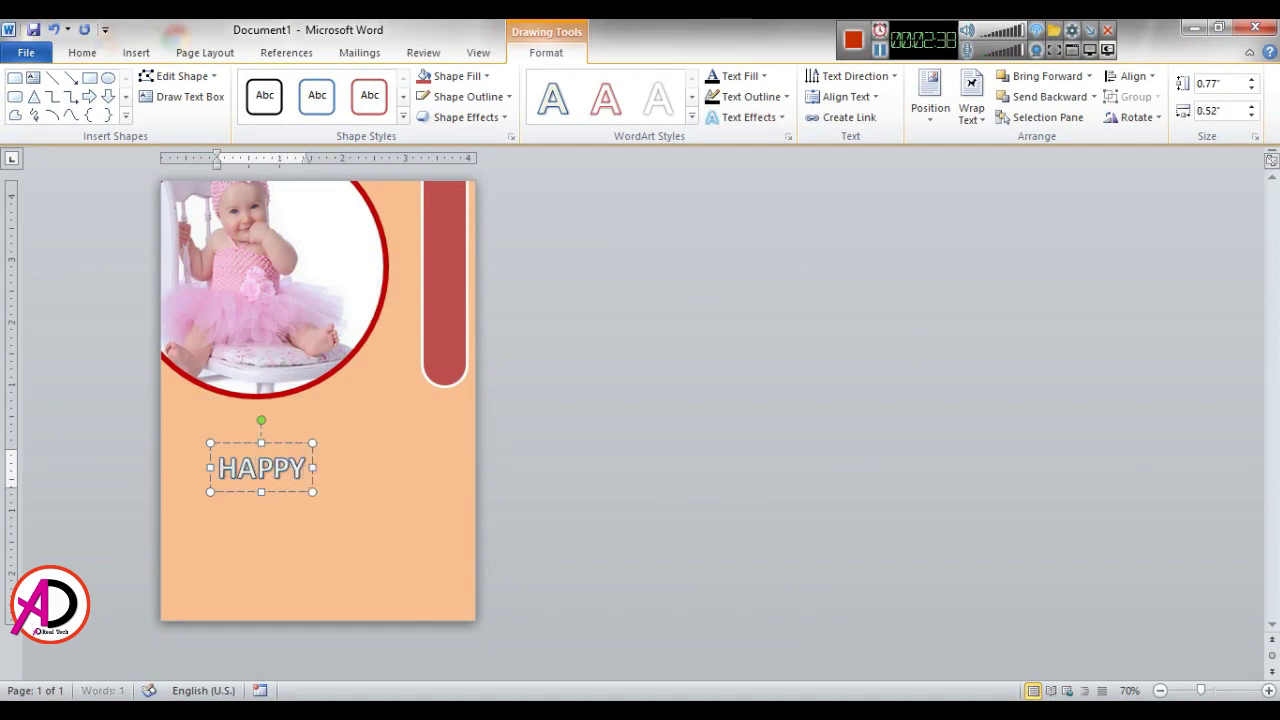
text( BIRTDAT)
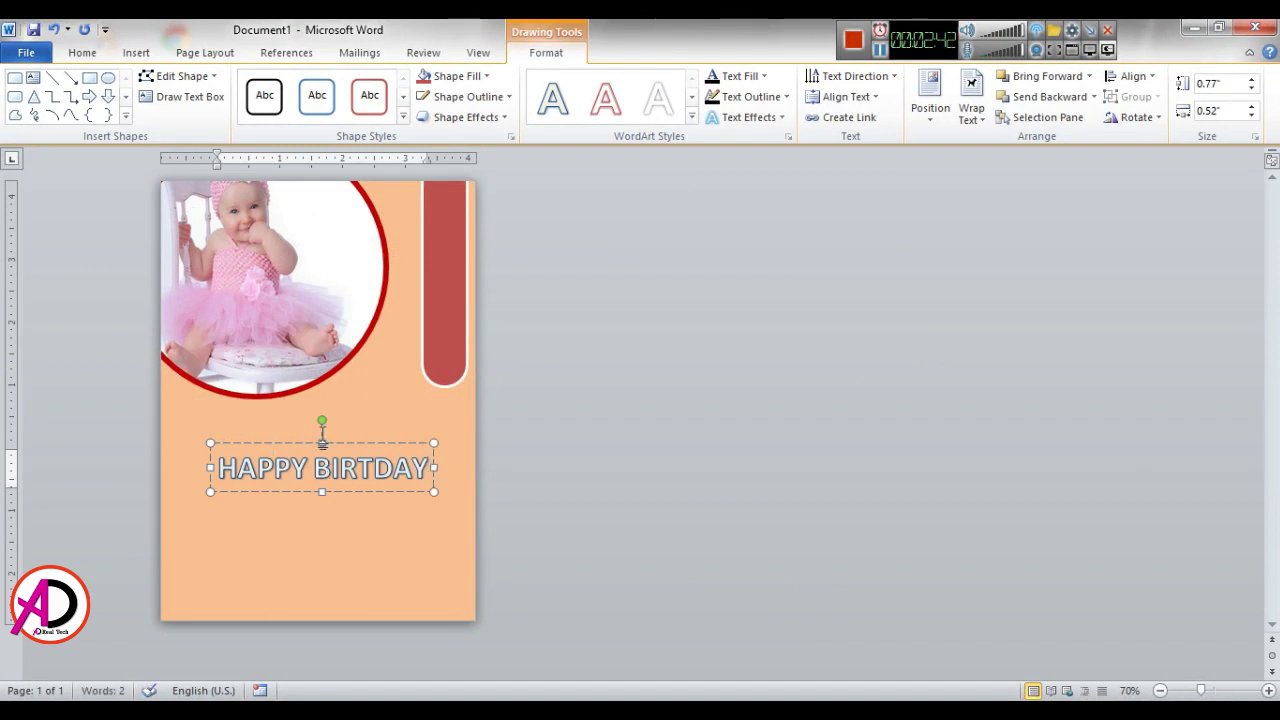
triple_click(318, 456)
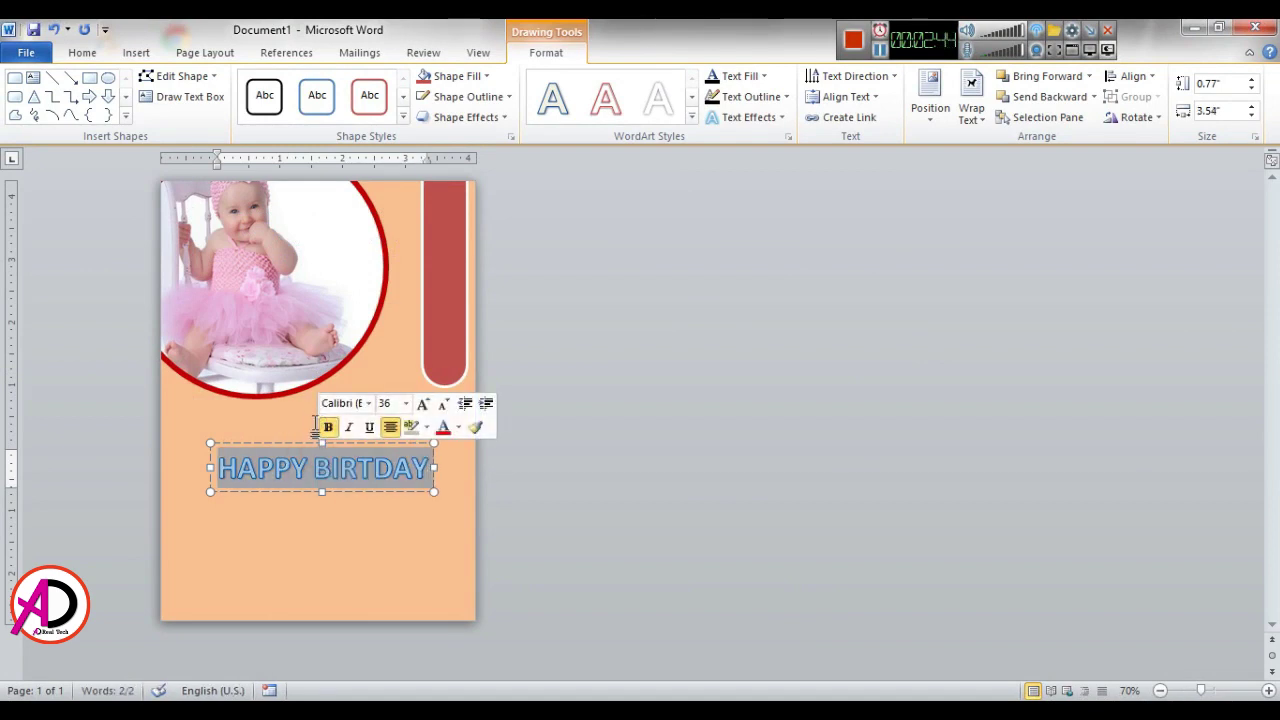
click(424, 498)
click(337, 447)
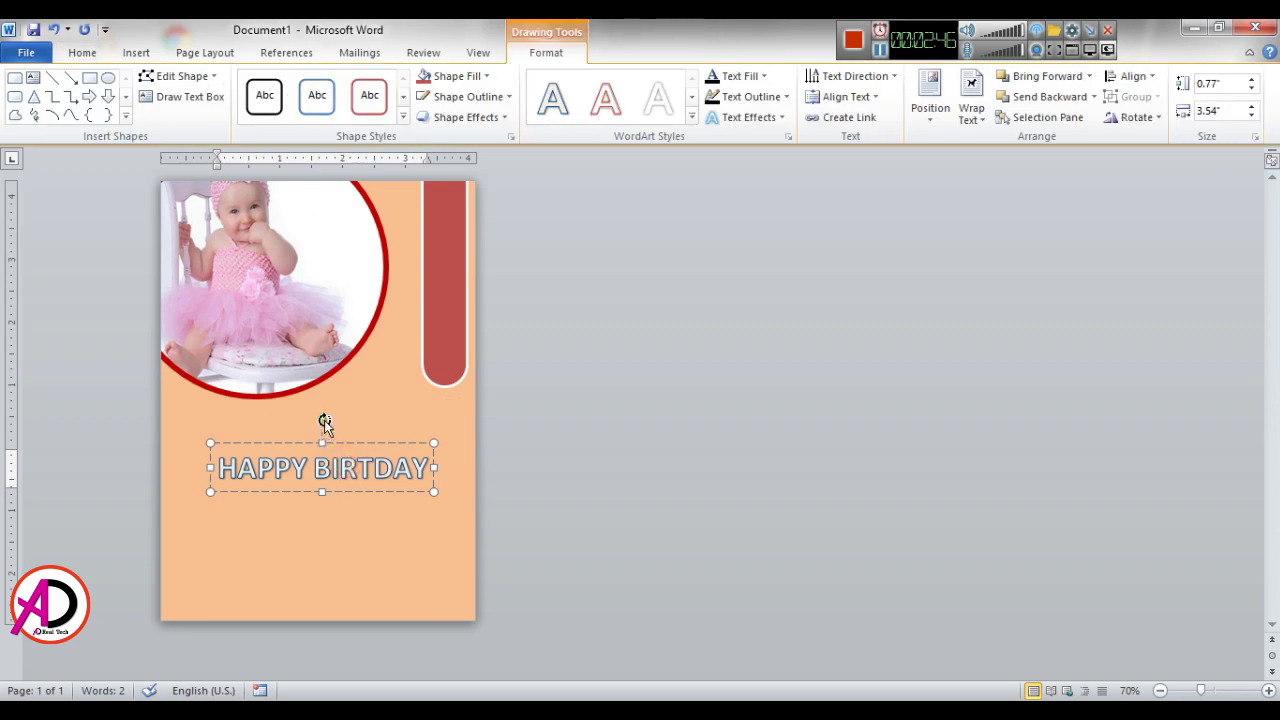
Step: Rotate the heading 90°, move it into the red bar, and shrink its text to 28 pt
drag(322, 421, 267, 462)
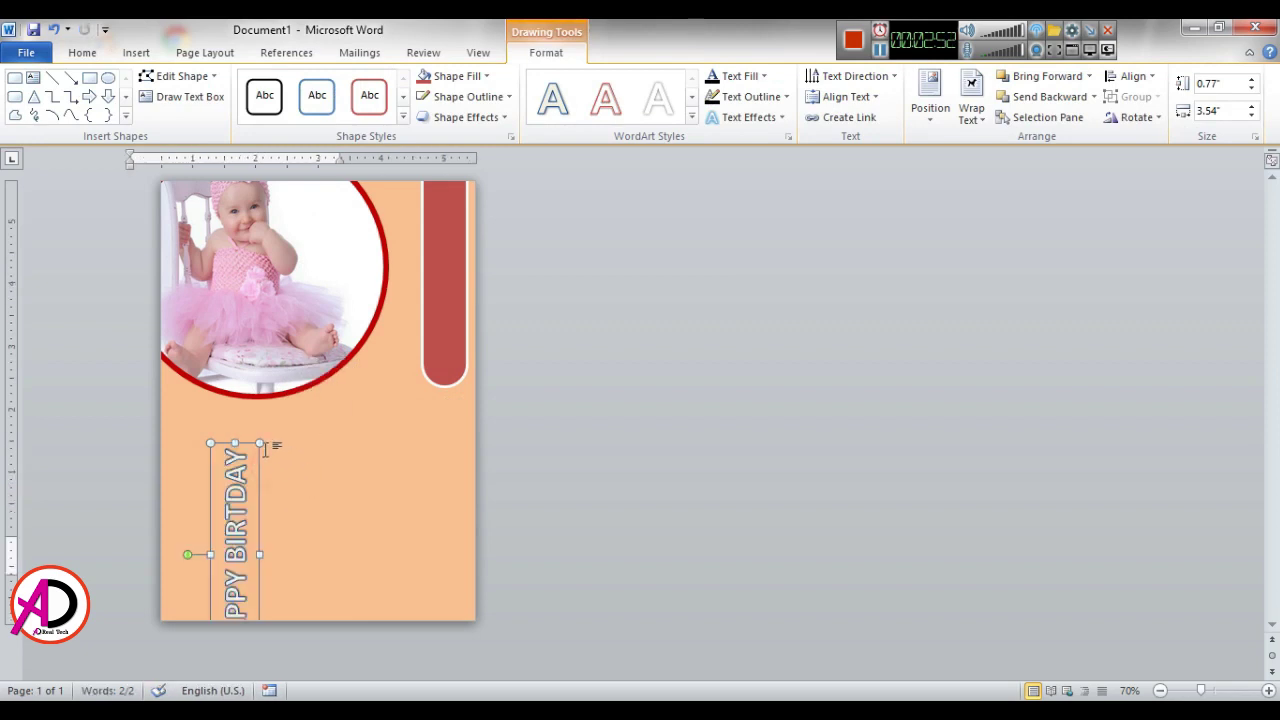
mouse_move(447, 195)
mouse_down()
mouse_move(450, 248)
mouse_move(451, 176)
mouse_up()
click(443, 372)
triple_click(432, 370)
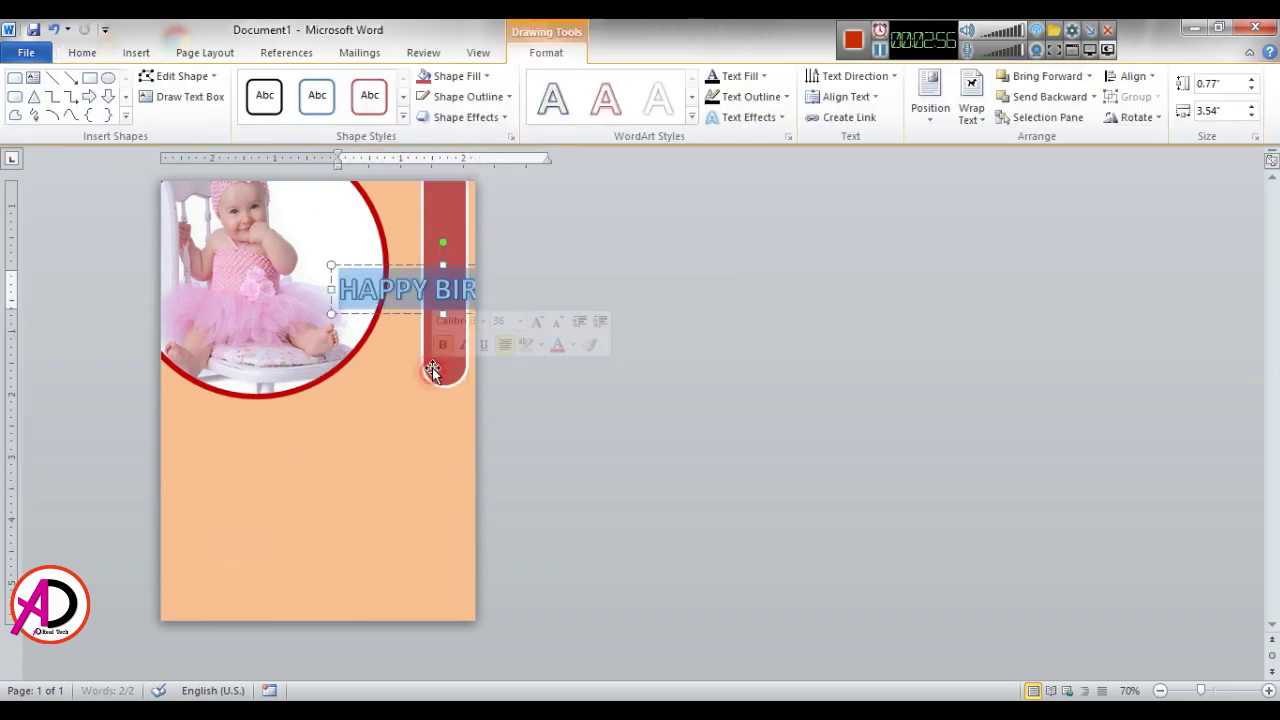
click(86, 55)
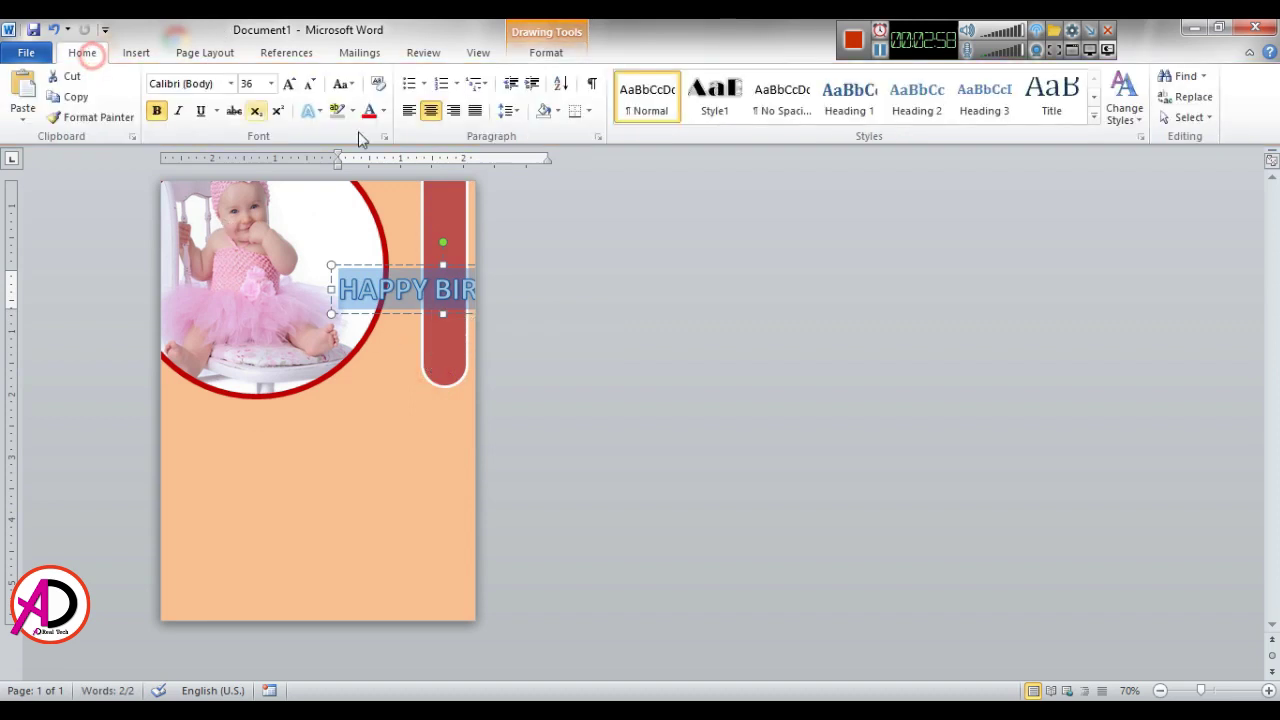
click(310, 86)
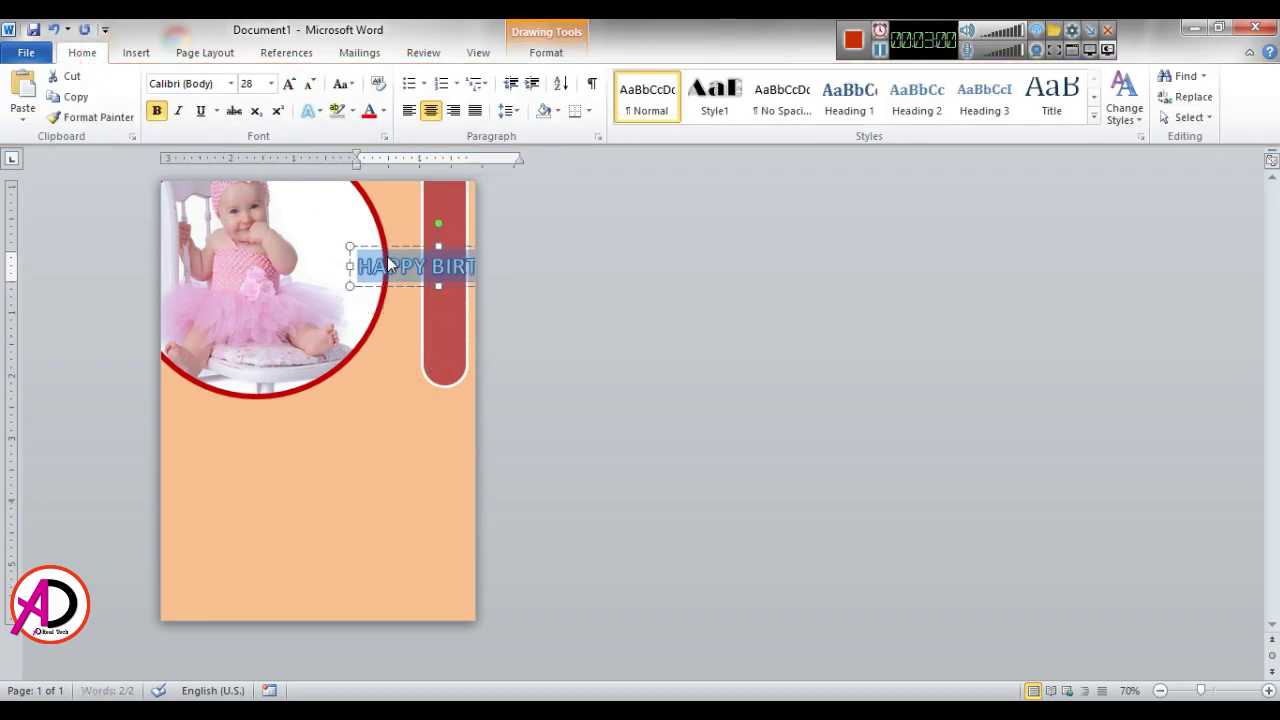
click(370, 362)
Step: Nudge the heading box slightly down within the red bar
triple_click(440, 323)
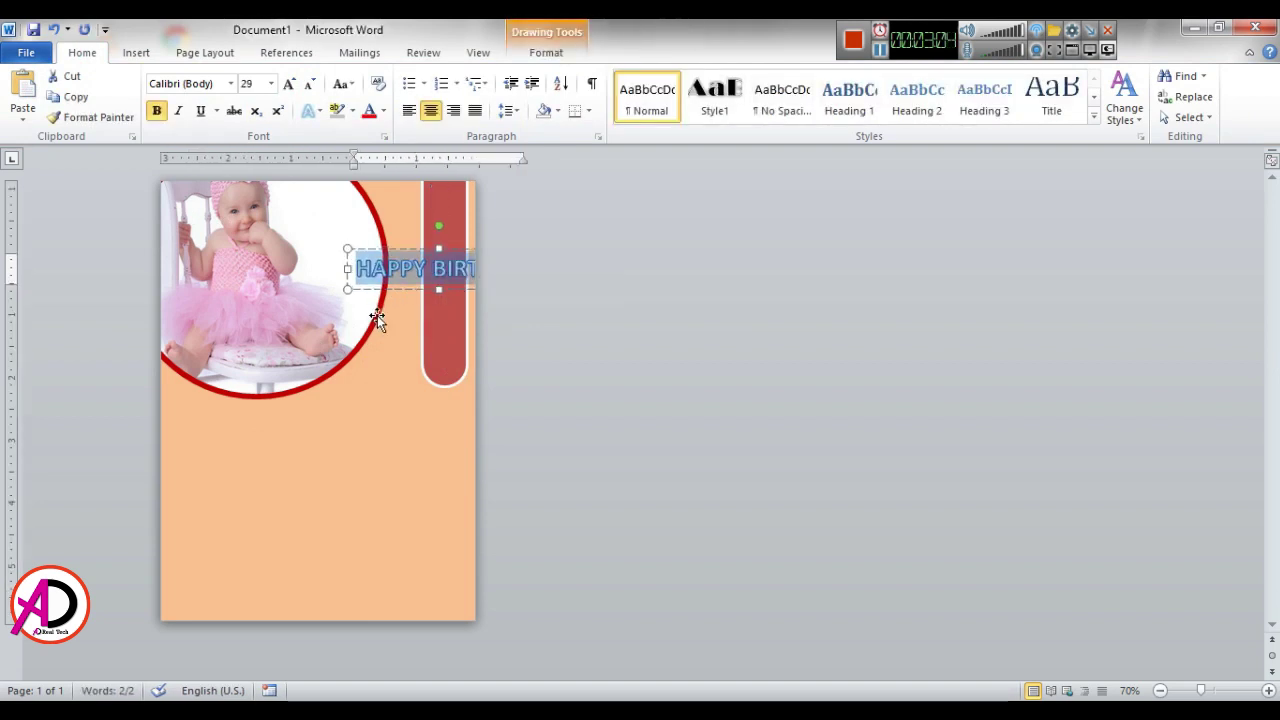
click(398, 390)
click(443, 328)
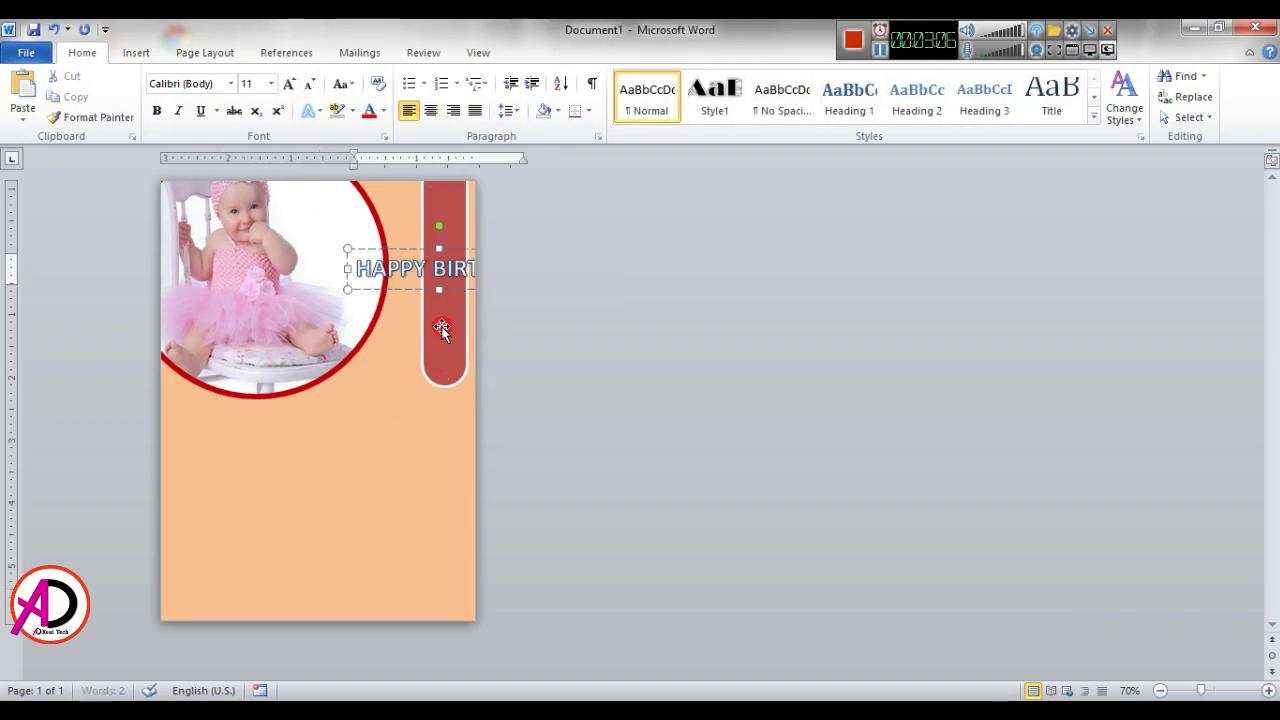
click(393, 249)
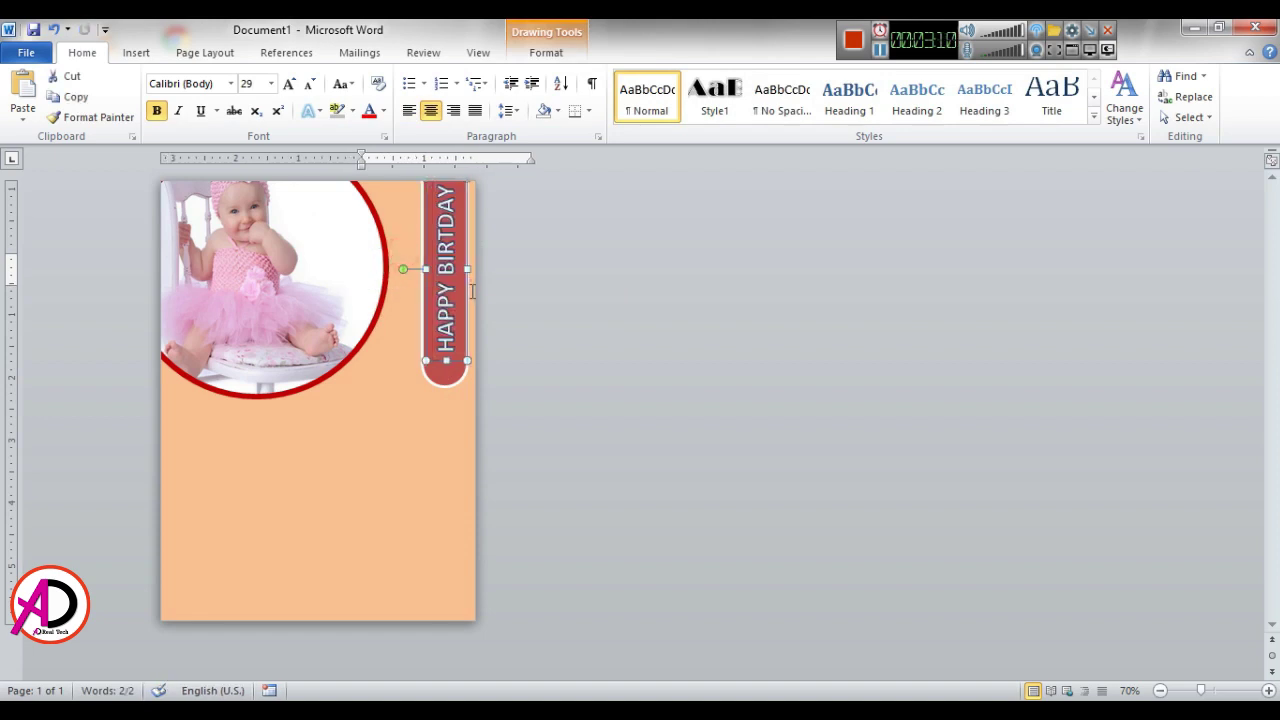
key(Down)
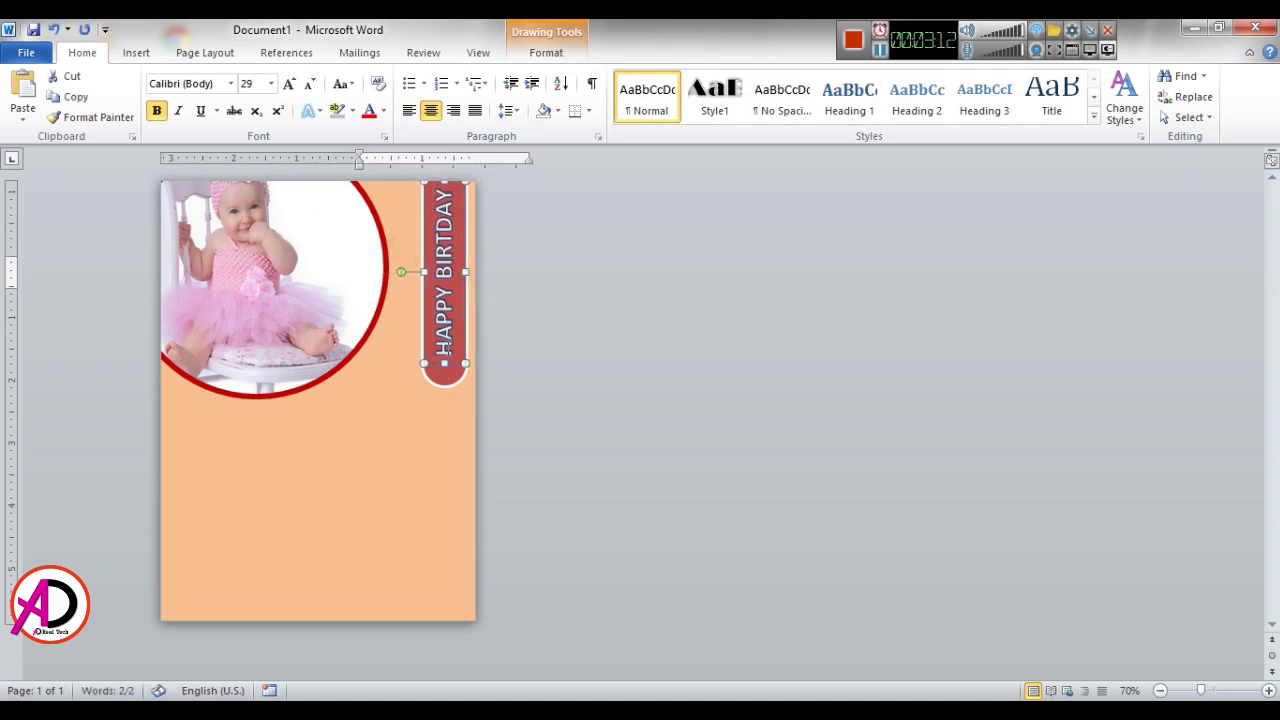
key(Escape)
Step: Enlarge the heading text to 31 pt so it fills the bar
key(ctrl+a)
click(445, 346)
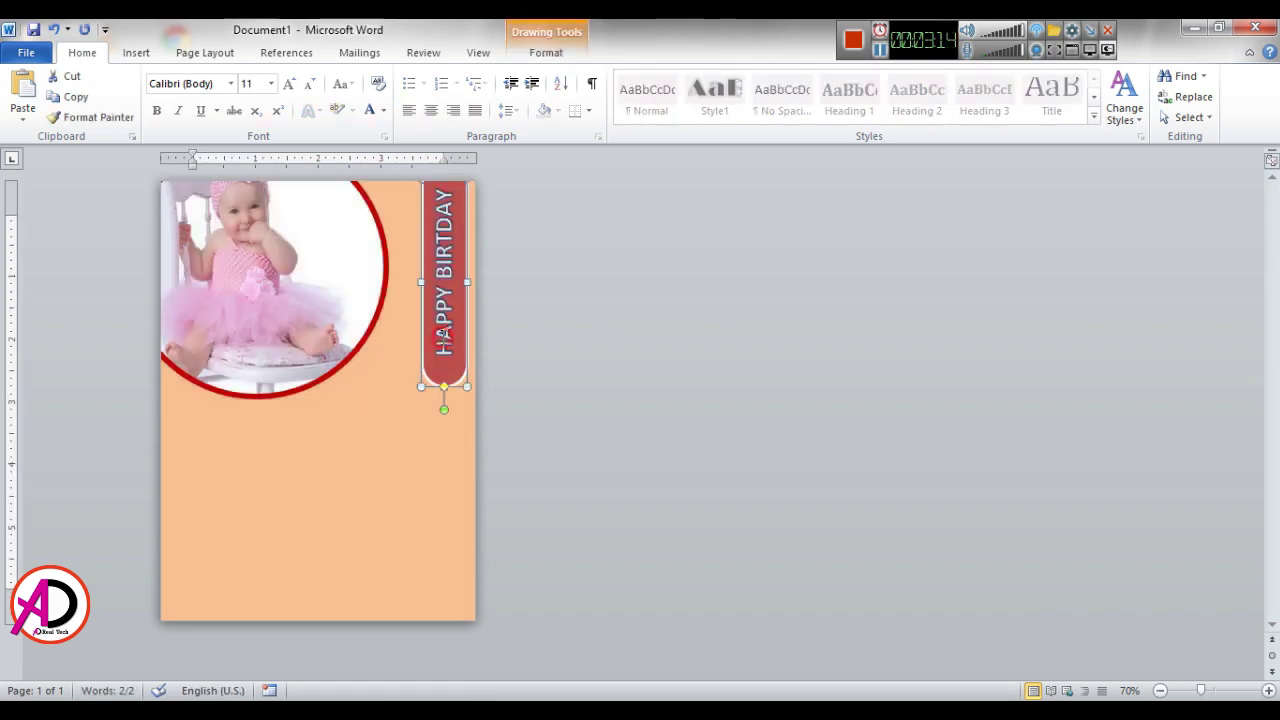
click(437, 321)
click(437, 321)
click(438, 318)
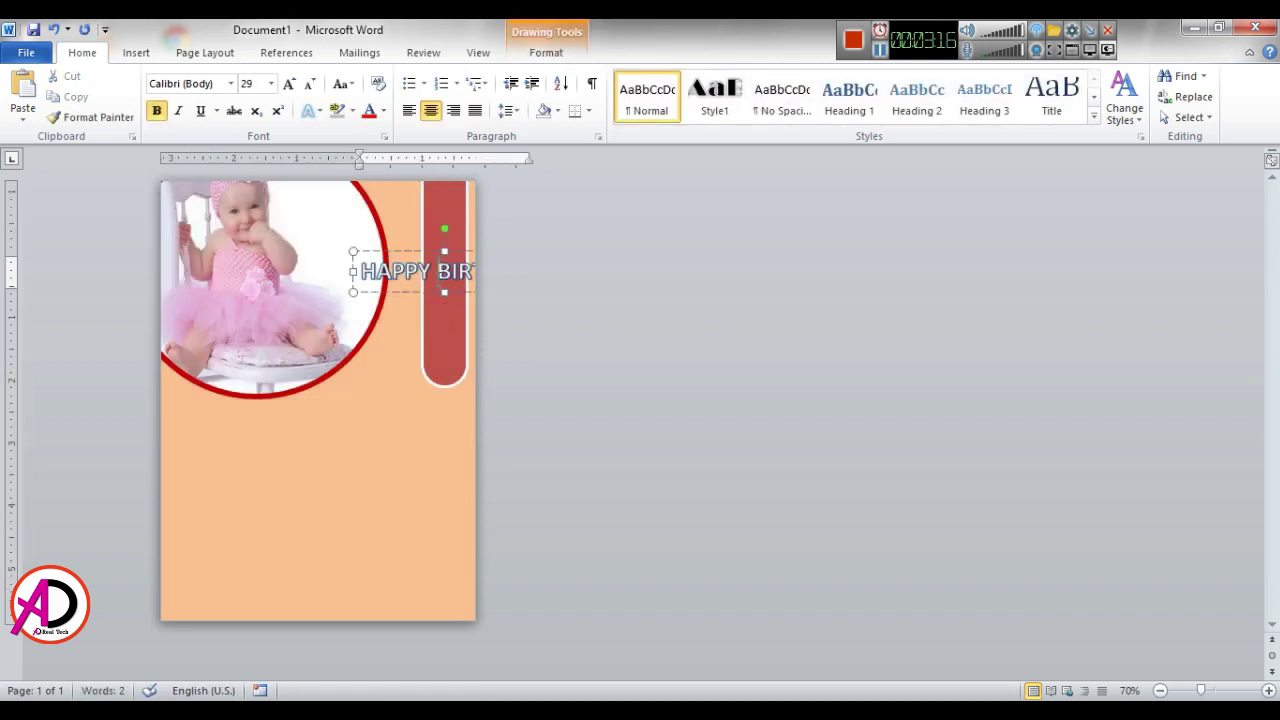
key(ctrl+a)
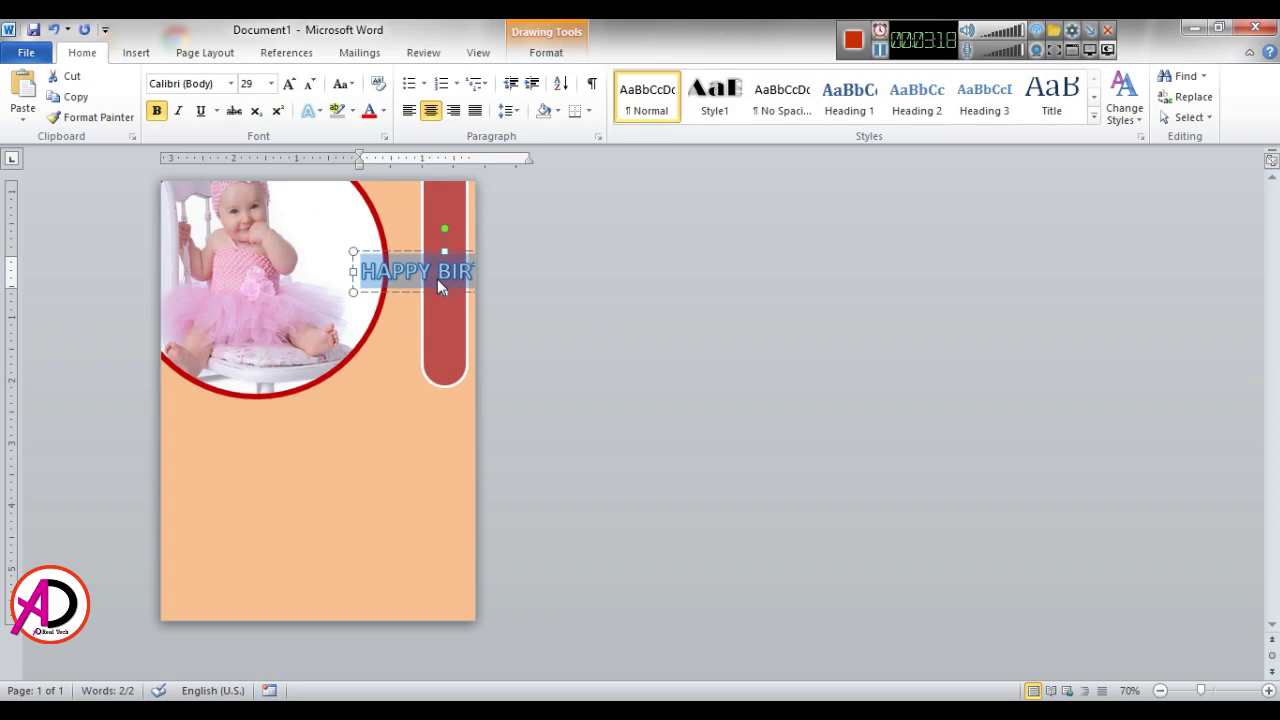
key(ctrl+bracketright)
key(ctrl+bracketright)
click(563, 431)
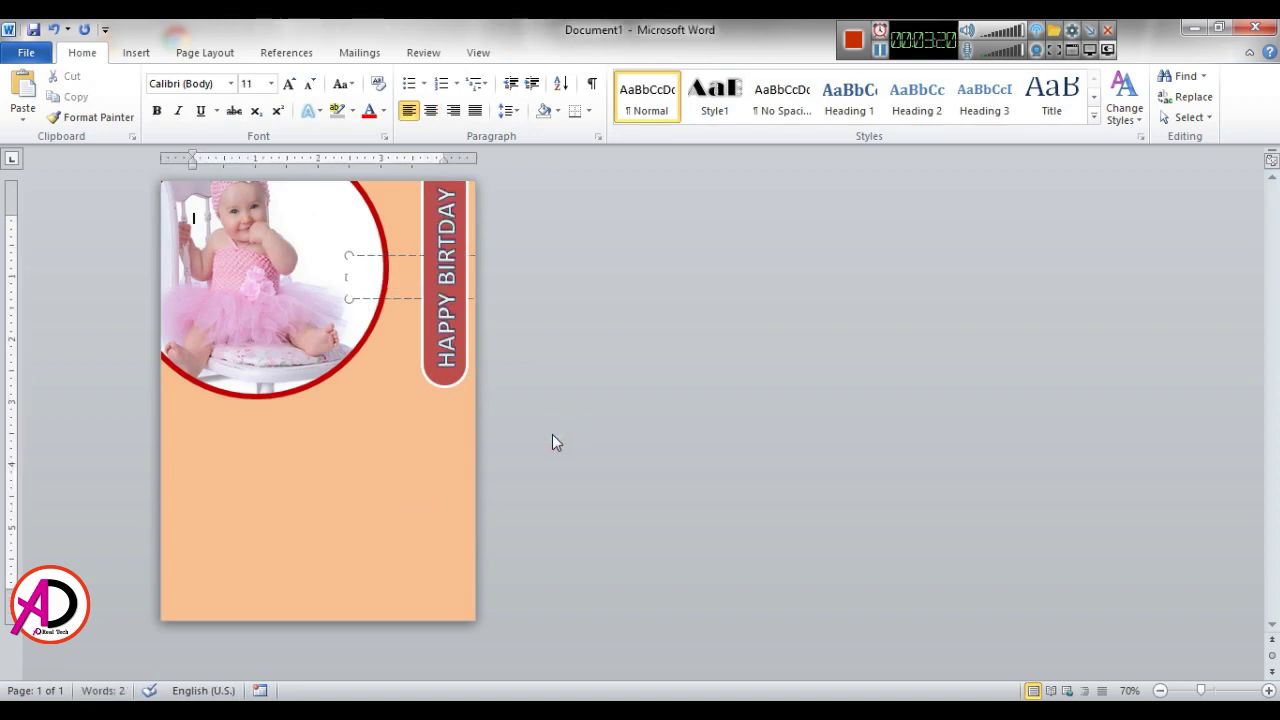
click(446, 296)
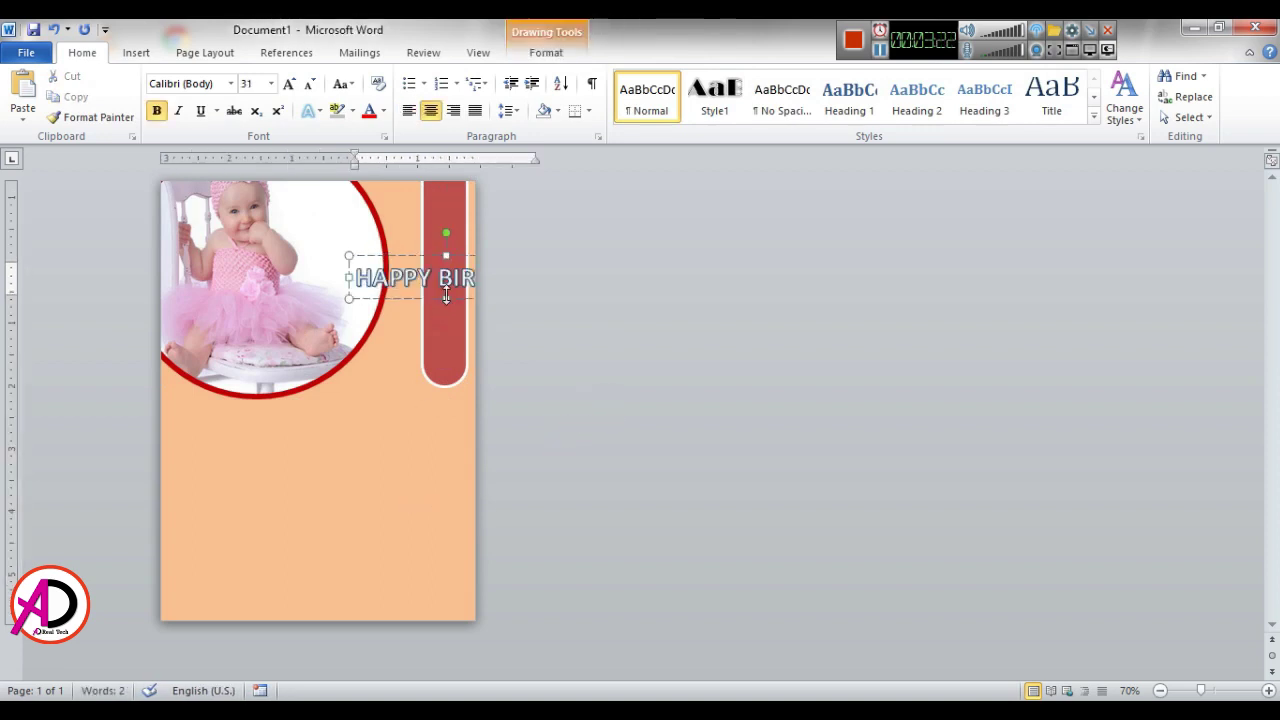
drag(356, 278, 474, 278)
Step: Make the HAPPY BIRTDAY lettering white with No Outline
click(546, 52)
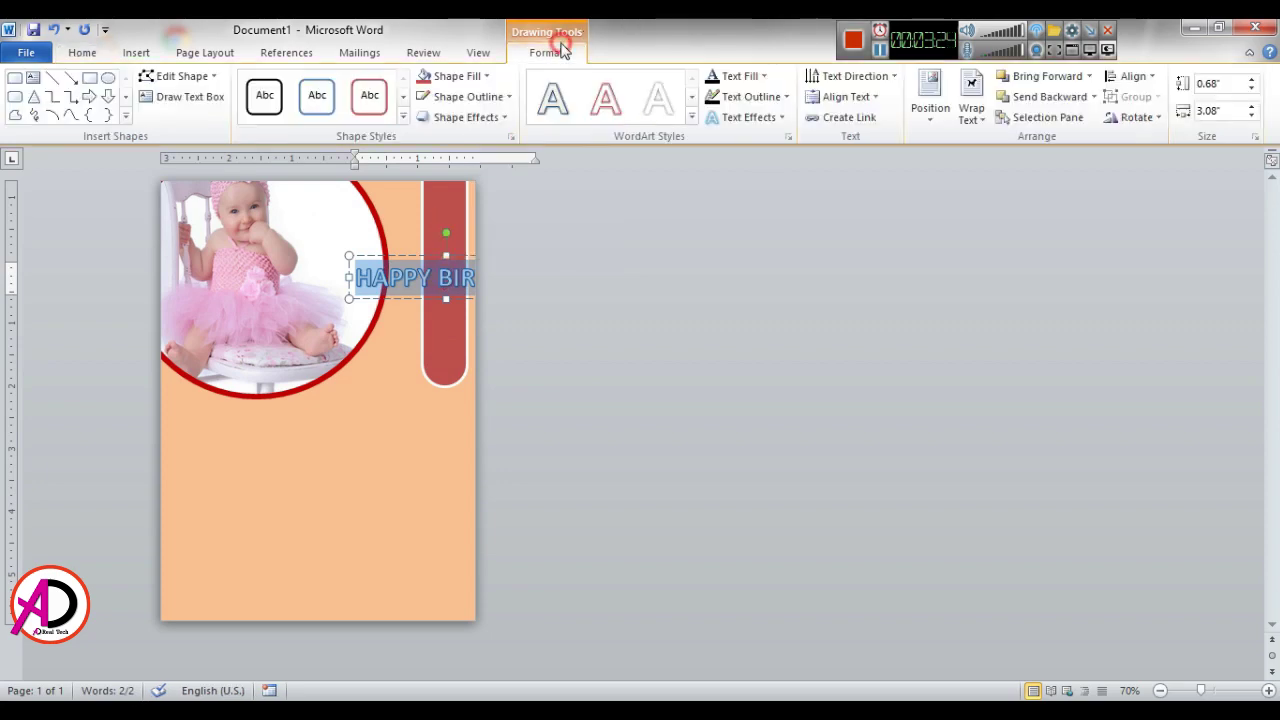
click(741, 76)
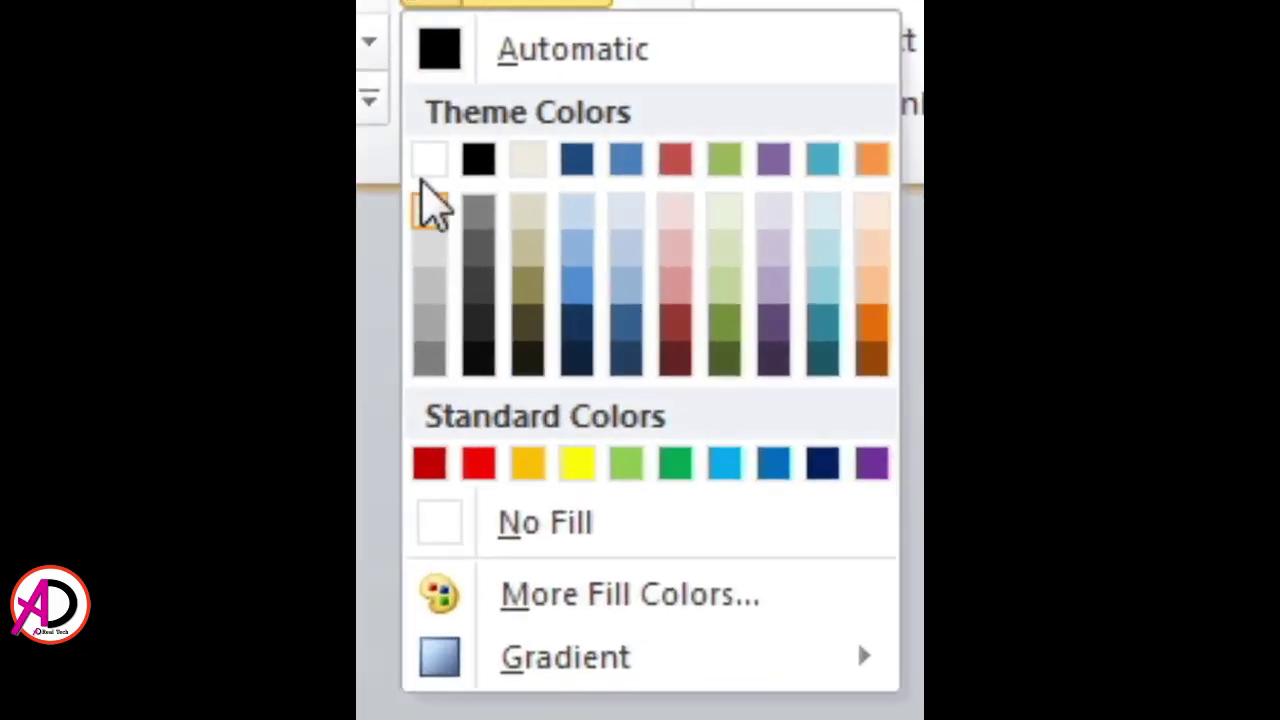
click(707, 137)
click(750, 96)
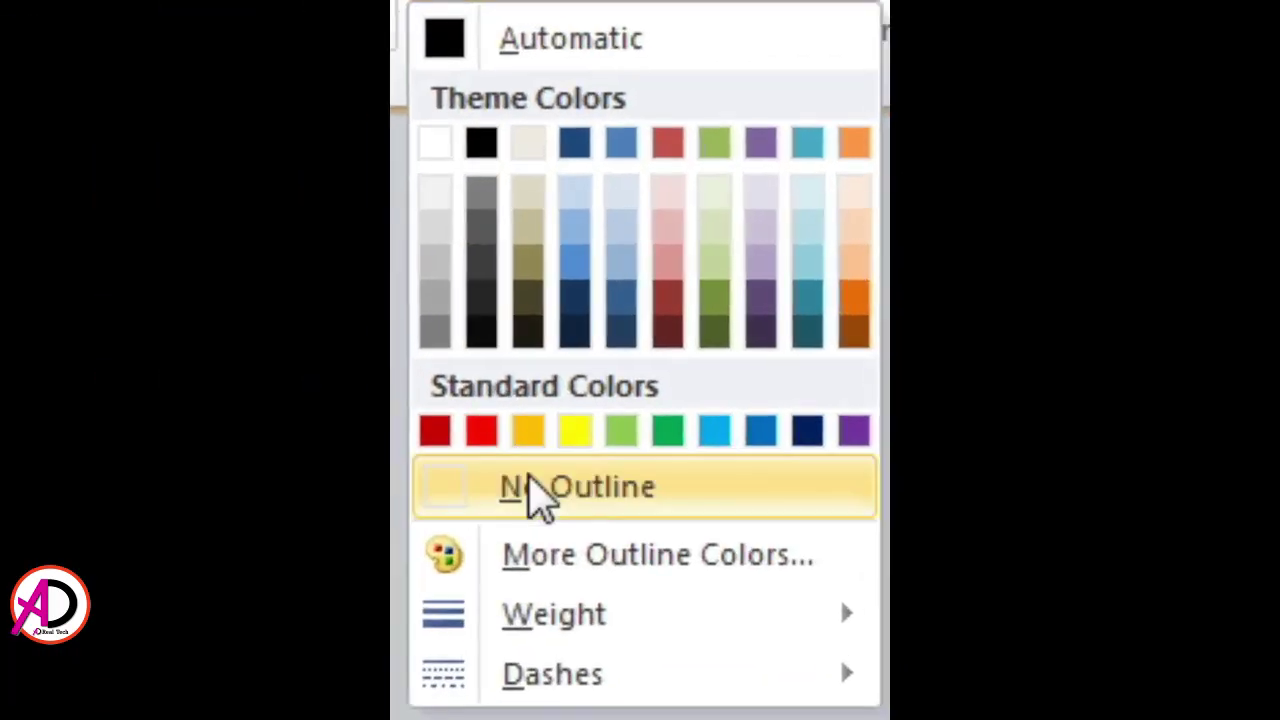
click(676, 372)
click(904, 435)
click(788, 585)
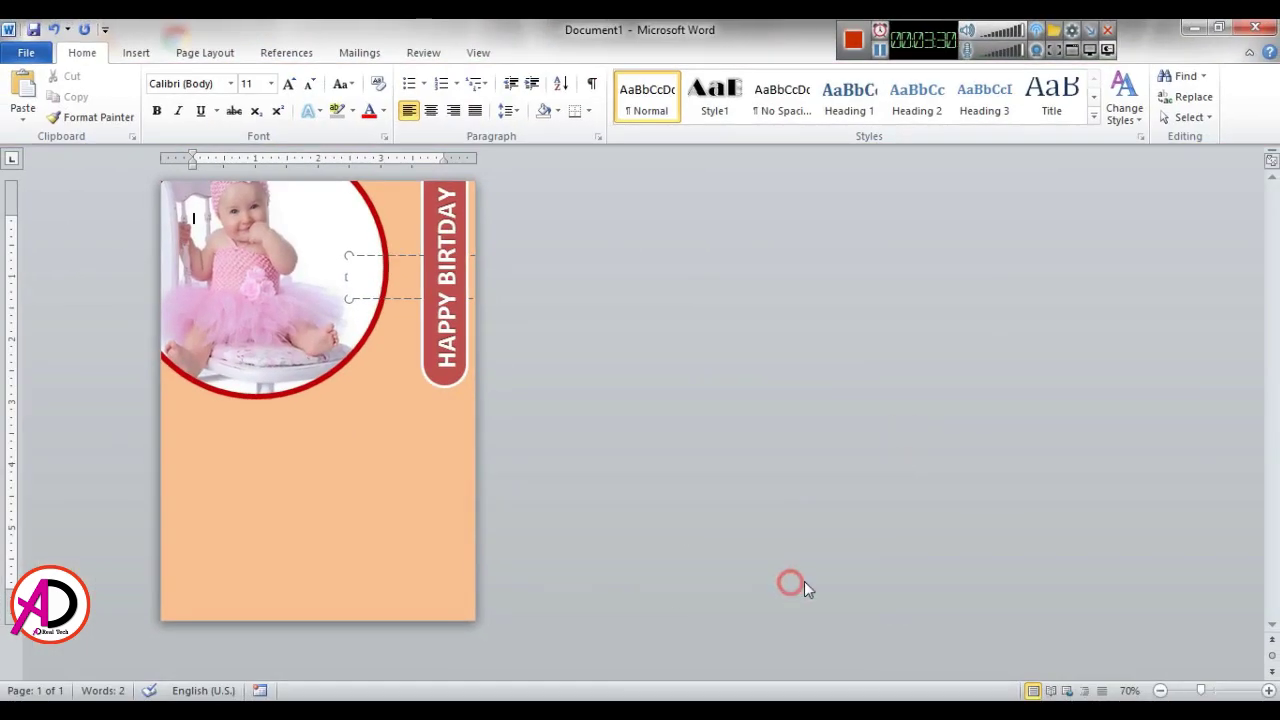
Step: Zoom the page to 130% and scroll to inspect the card
click(1267, 690)
click(1267, 690)
click(1267, 690)
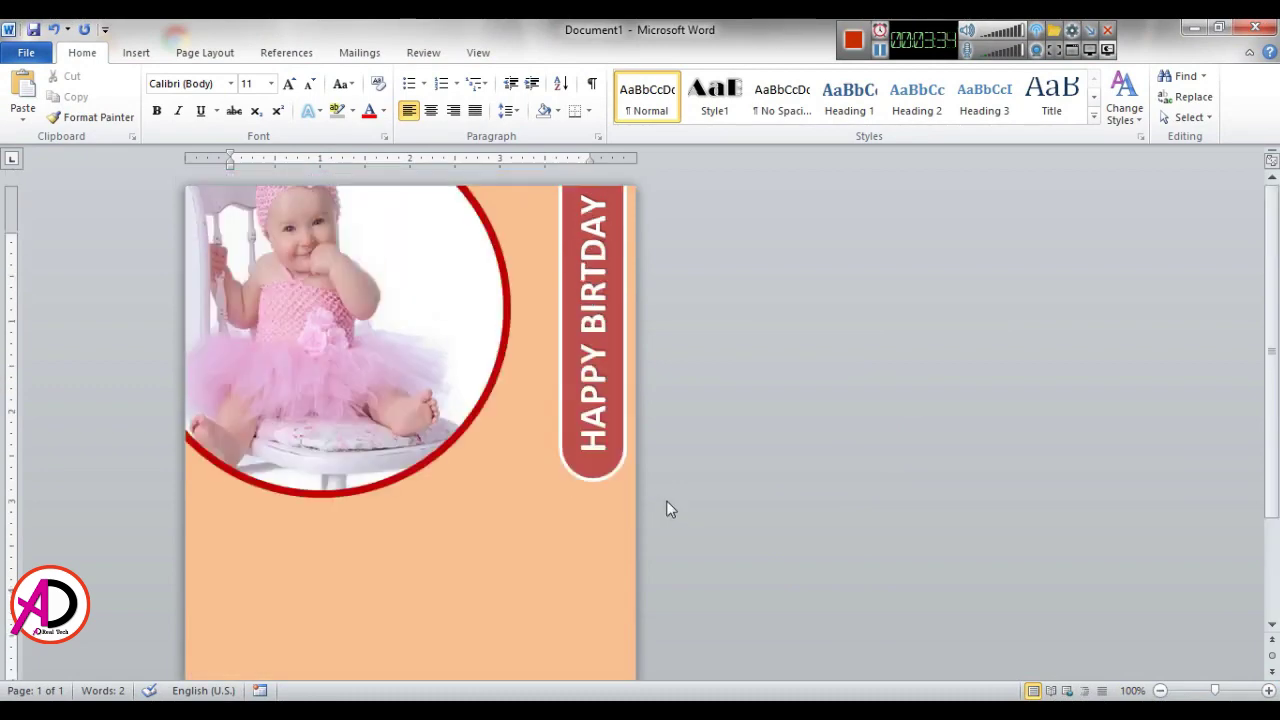
click(1267, 690)
click(1267, 690)
click(1267, 690)
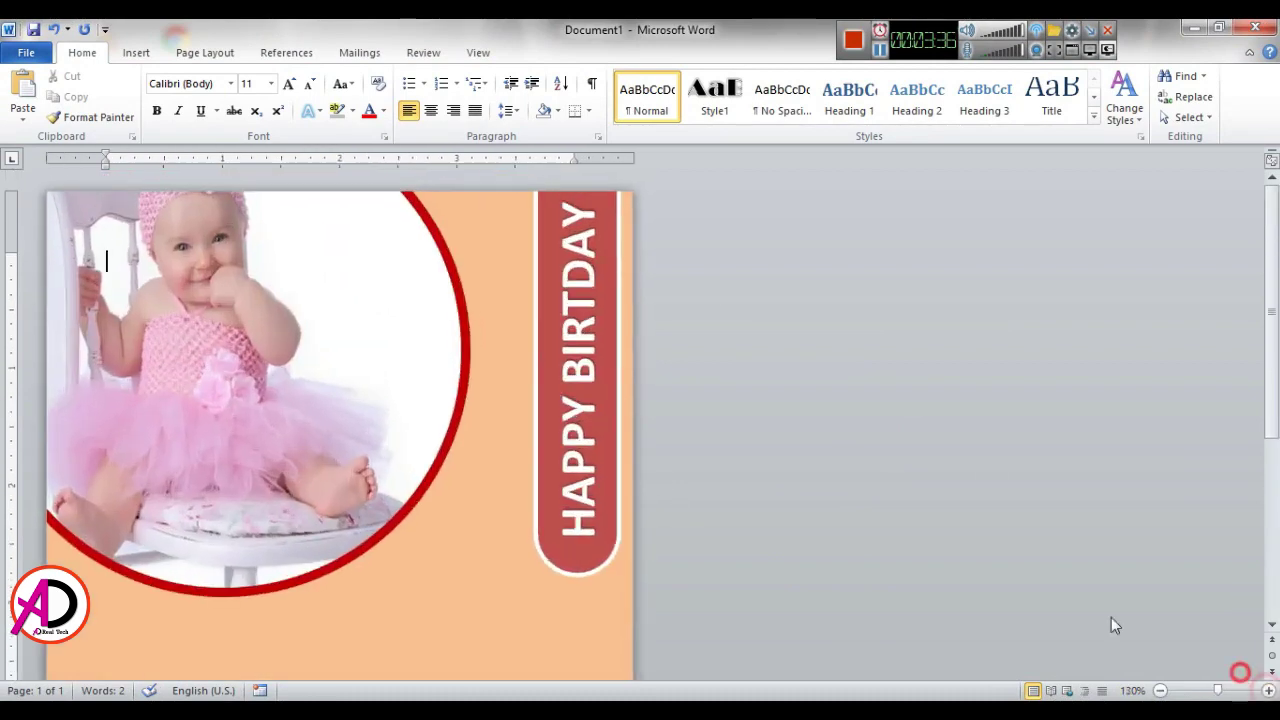
scroll(756, 515, down, 3)
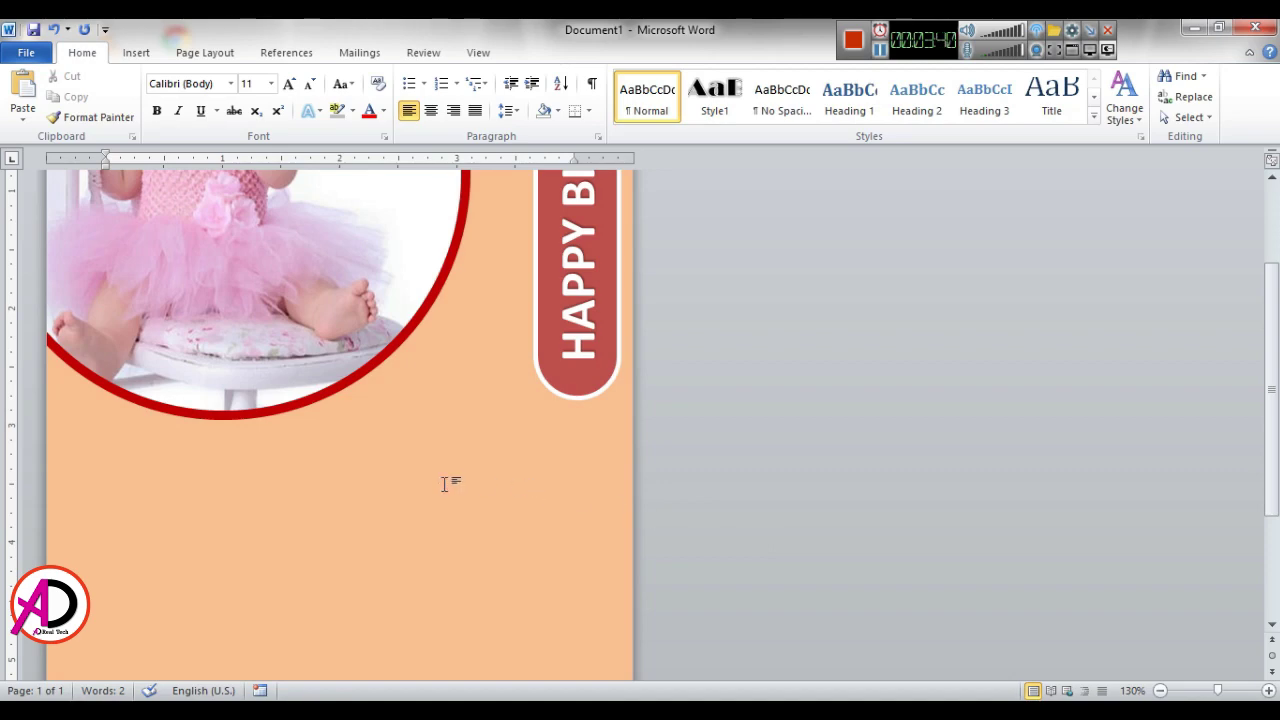
scroll(471, 474, down, 2)
scroll(474, 477, up, 2)
scroll(474, 477, up, 2)
scroll(474, 477, down, 2)
scroll(394, 448, down, 2)
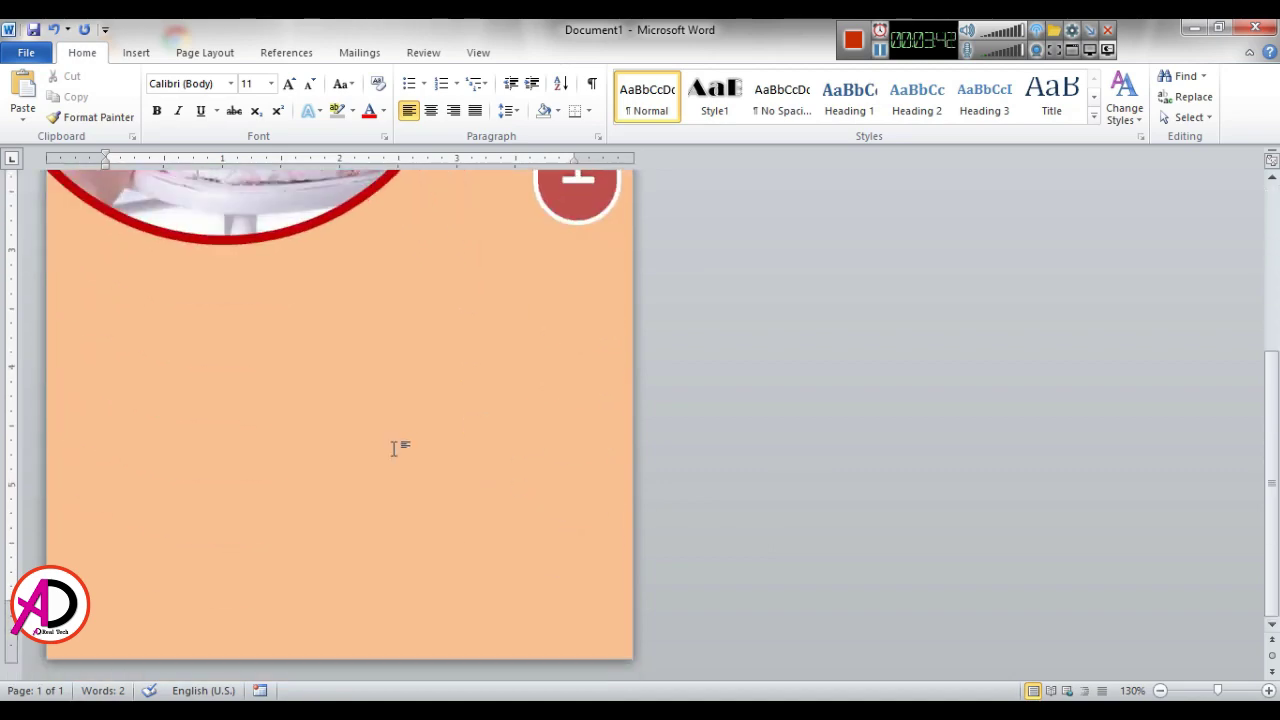
scroll(468, 380, up, 5)
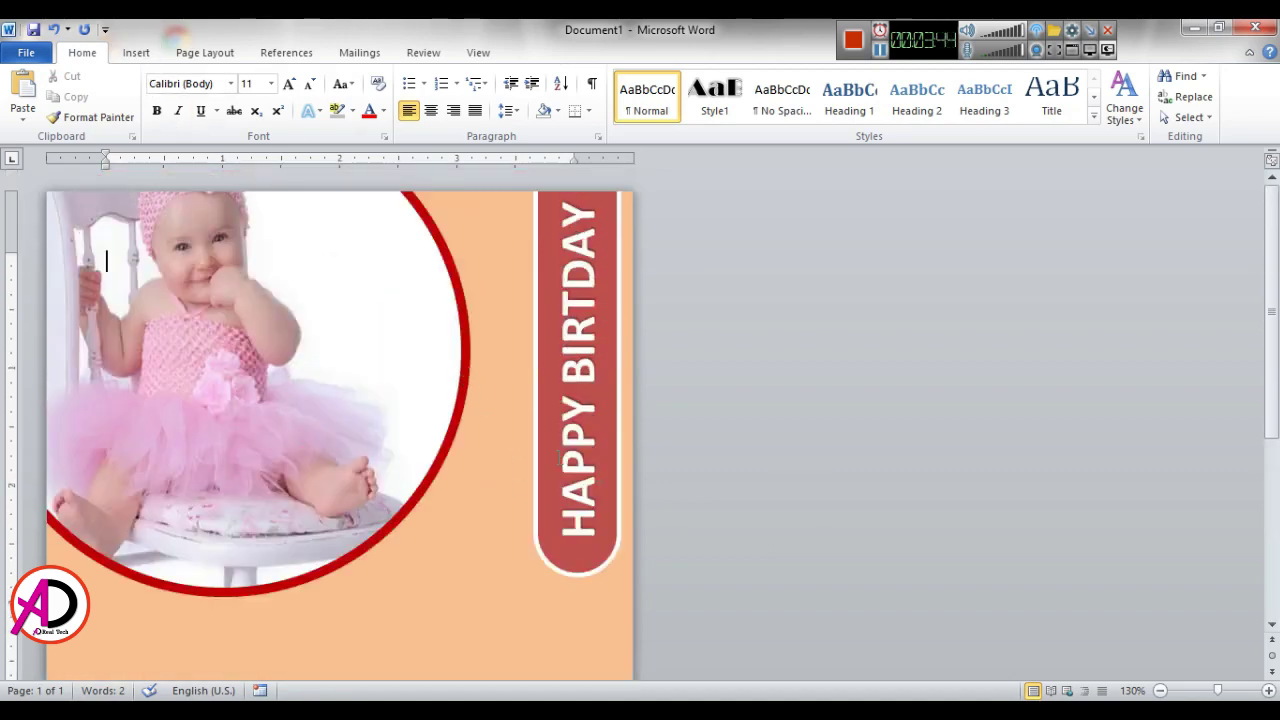
scroll(529, 489, down, 3)
scroll(393, 405, up, 3)
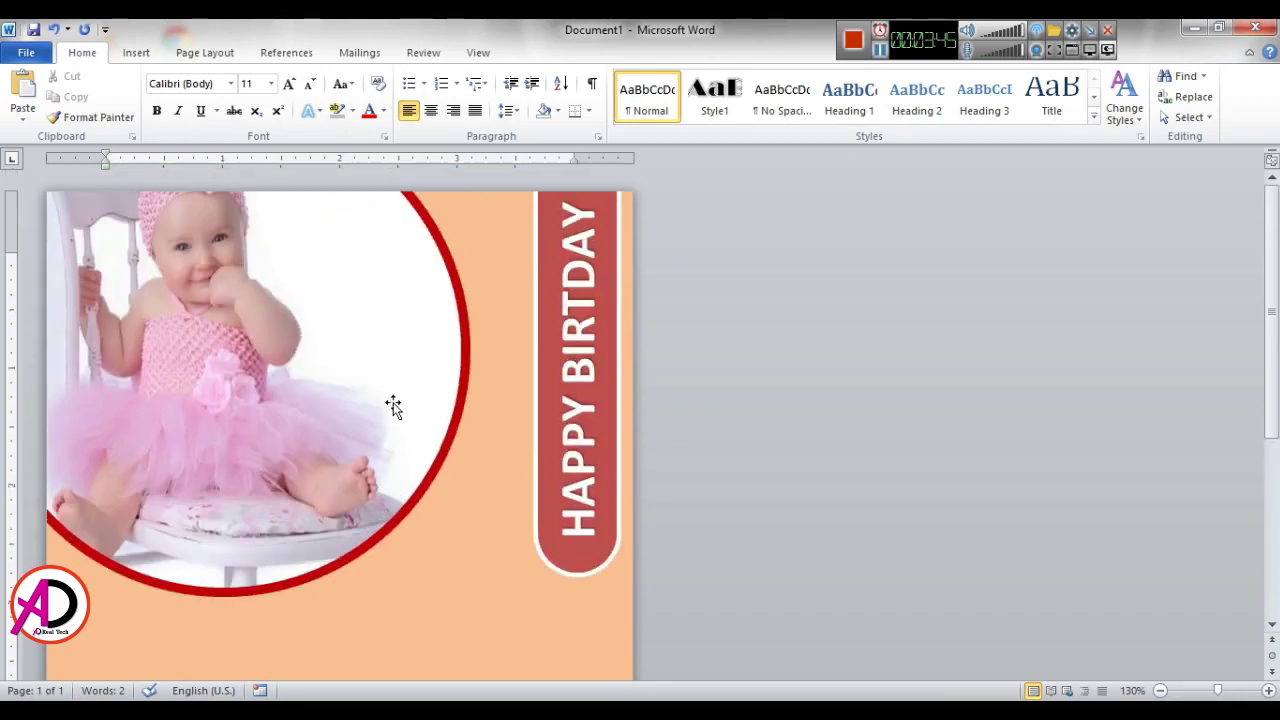
Step: Insert the Balloons-715x715 picture onto the card
click(138, 52)
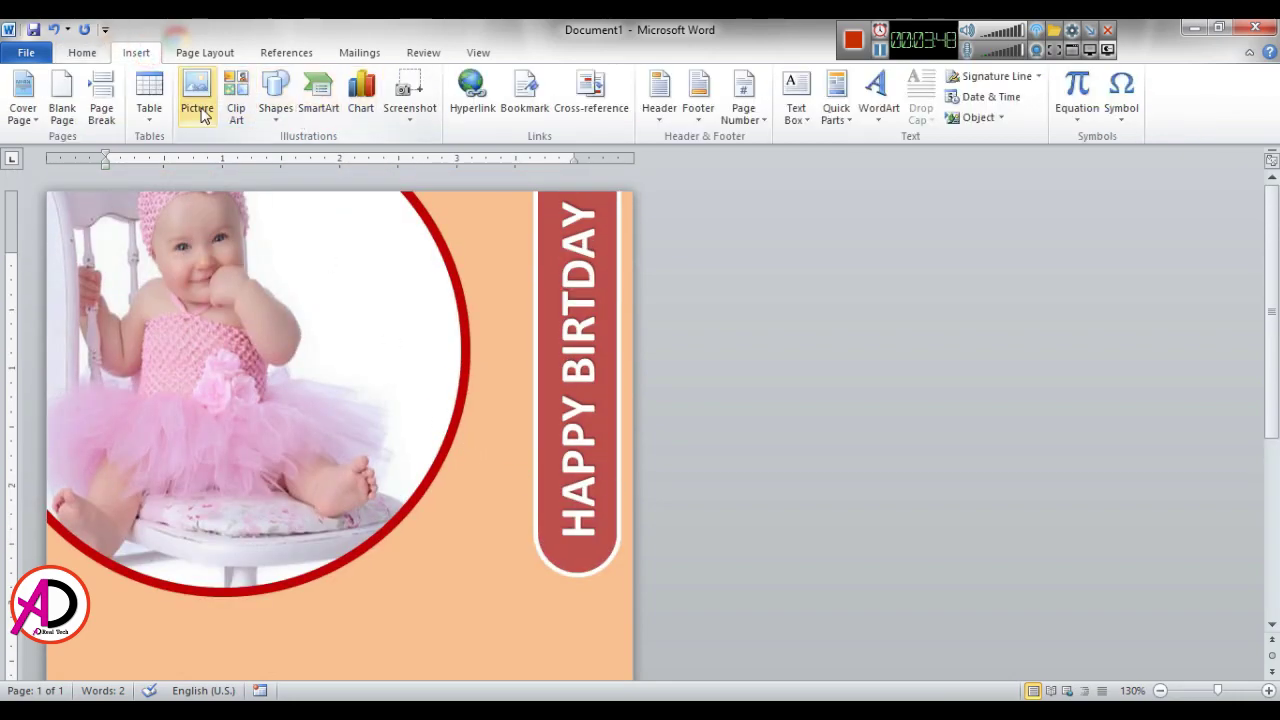
click(200, 110)
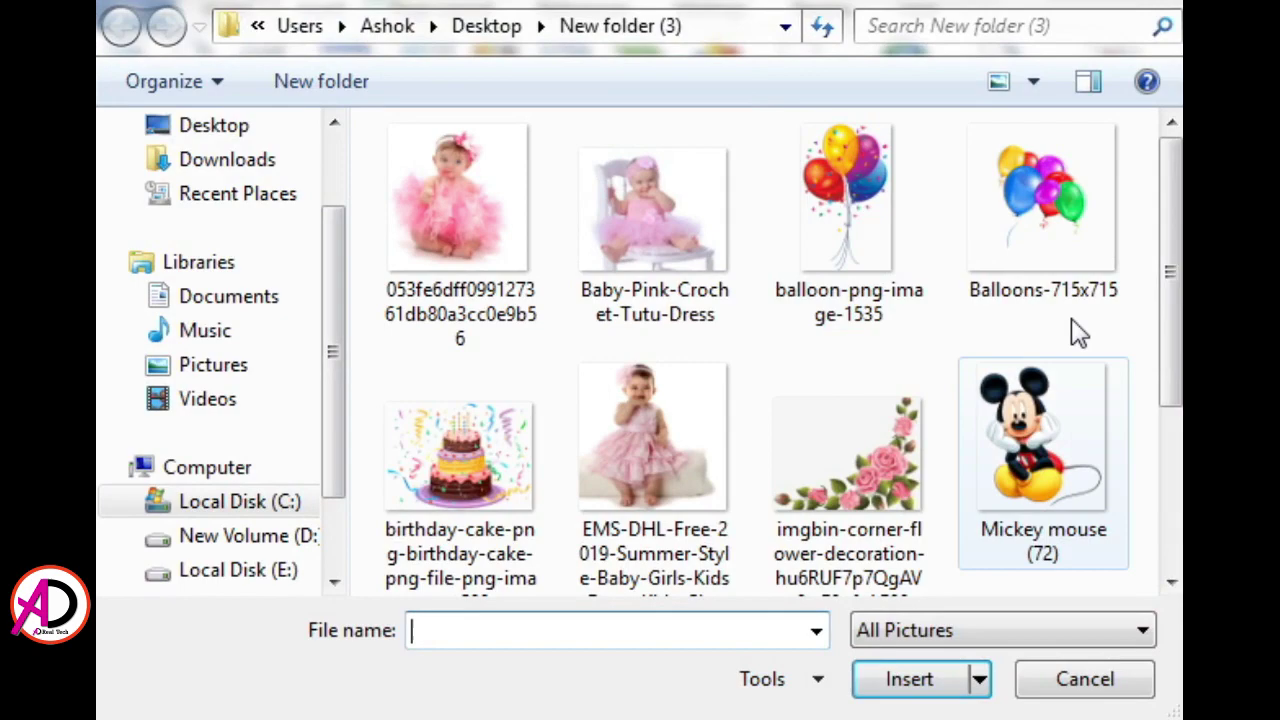
click(537, 170)
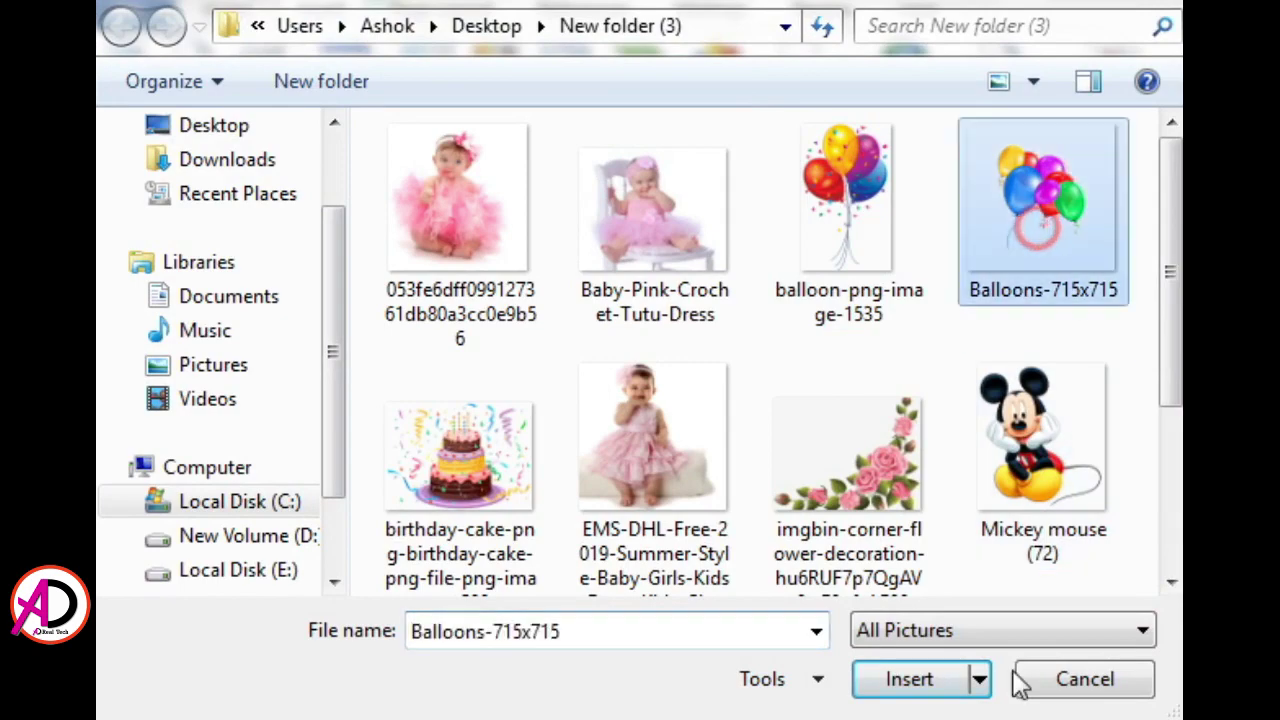
click(934, 680)
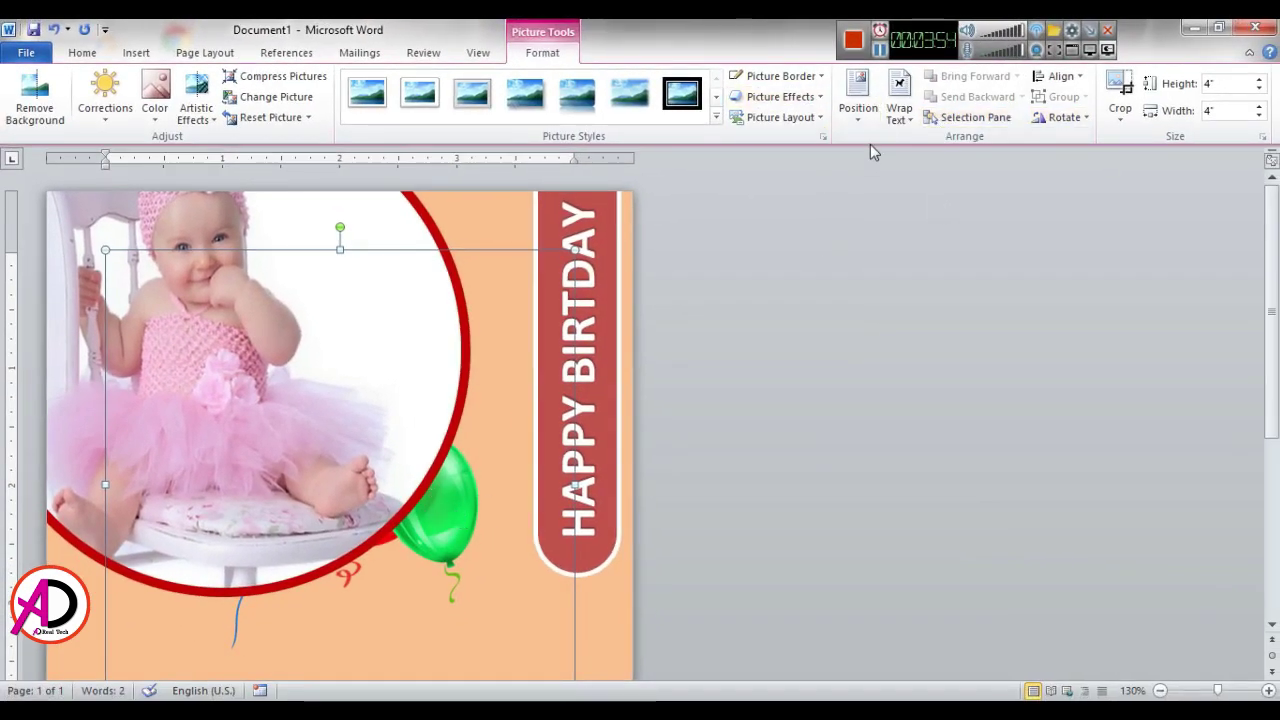
Step: Float the balloon picture In Front of Text and shrink it to 1.58 inches
click(899, 100)
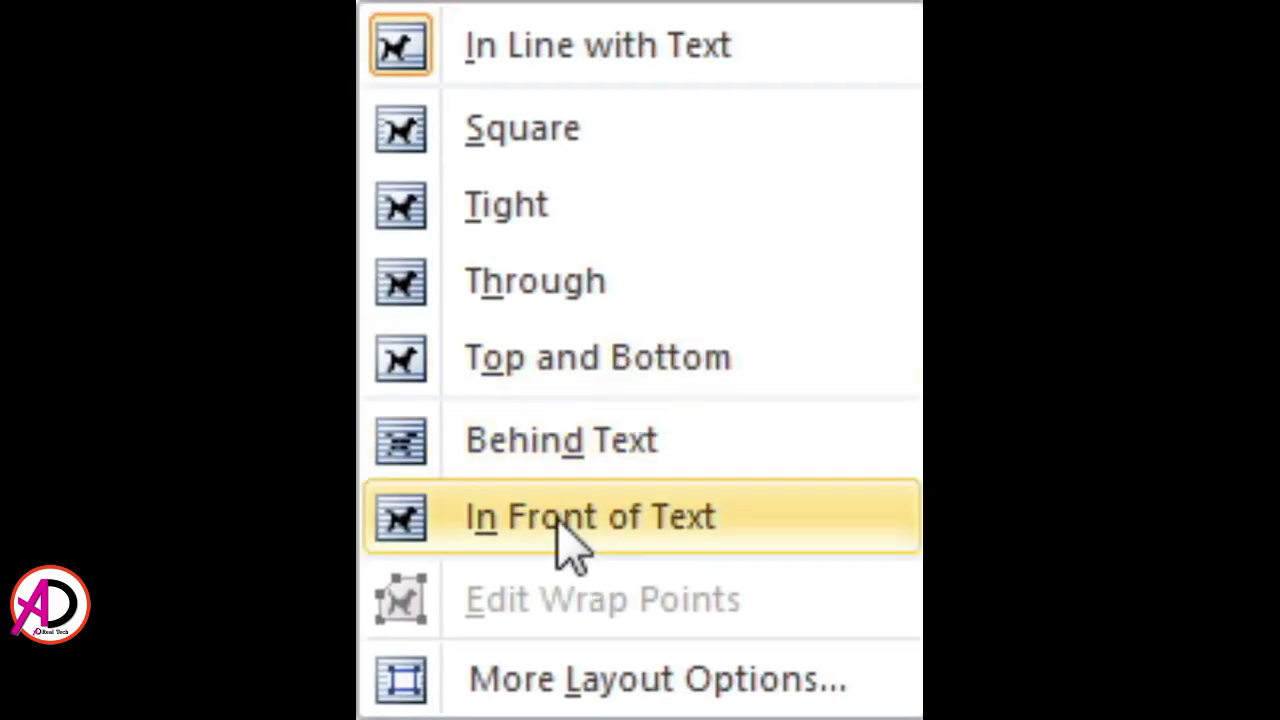
click(567, 540)
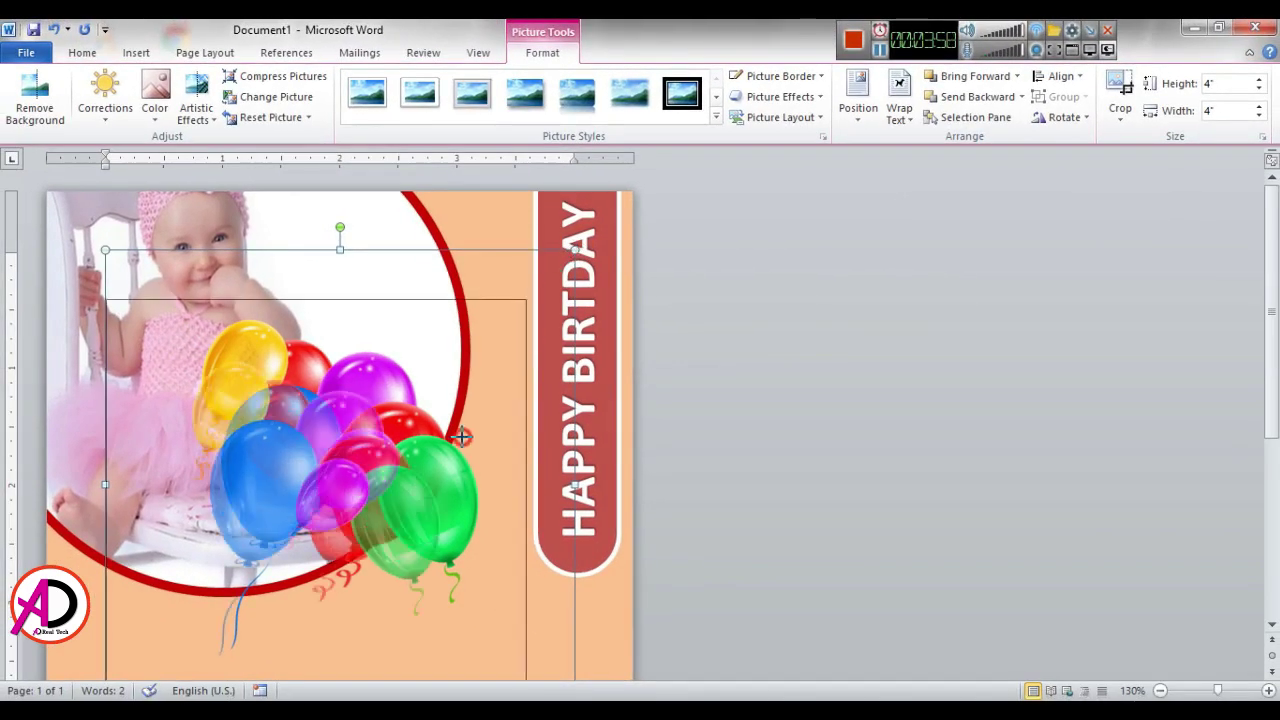
drag(461, 436, 285, 560)
Step: Move and rotate the balloons beside the photo's edge, then send them behind the photo
drag(210, 615, 437, 352)
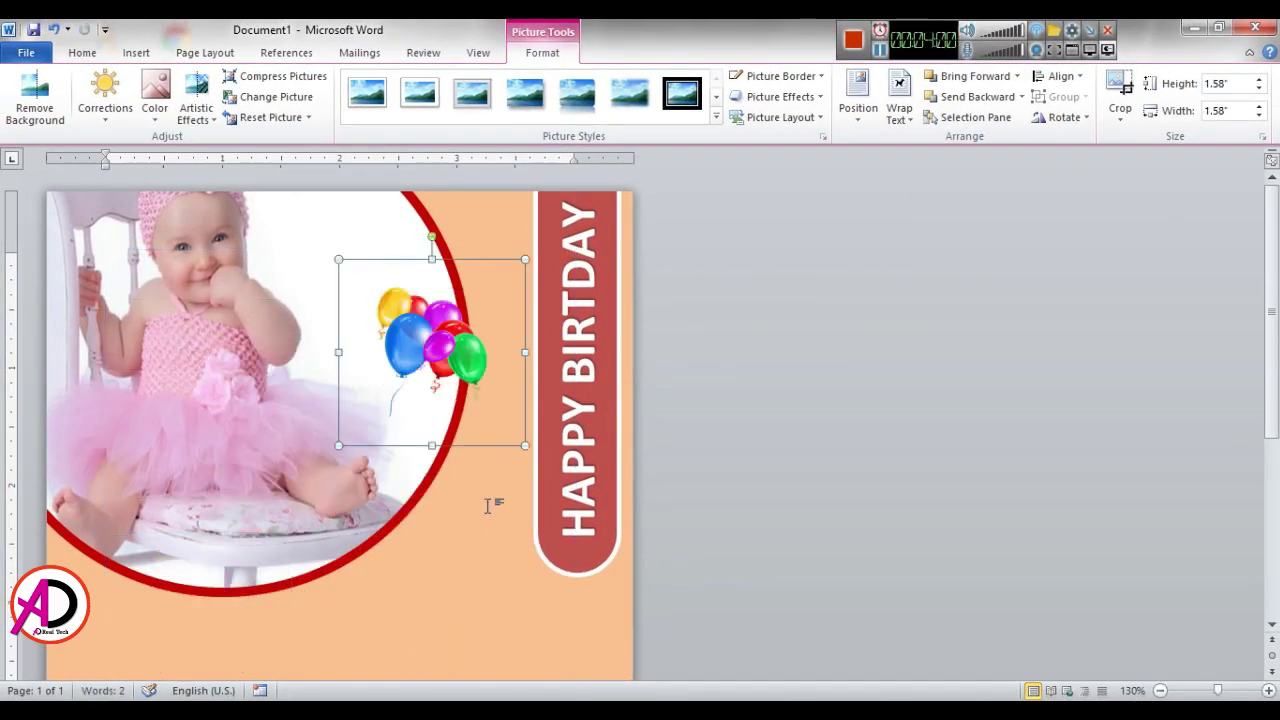
drag(432, 243, 517, 289)
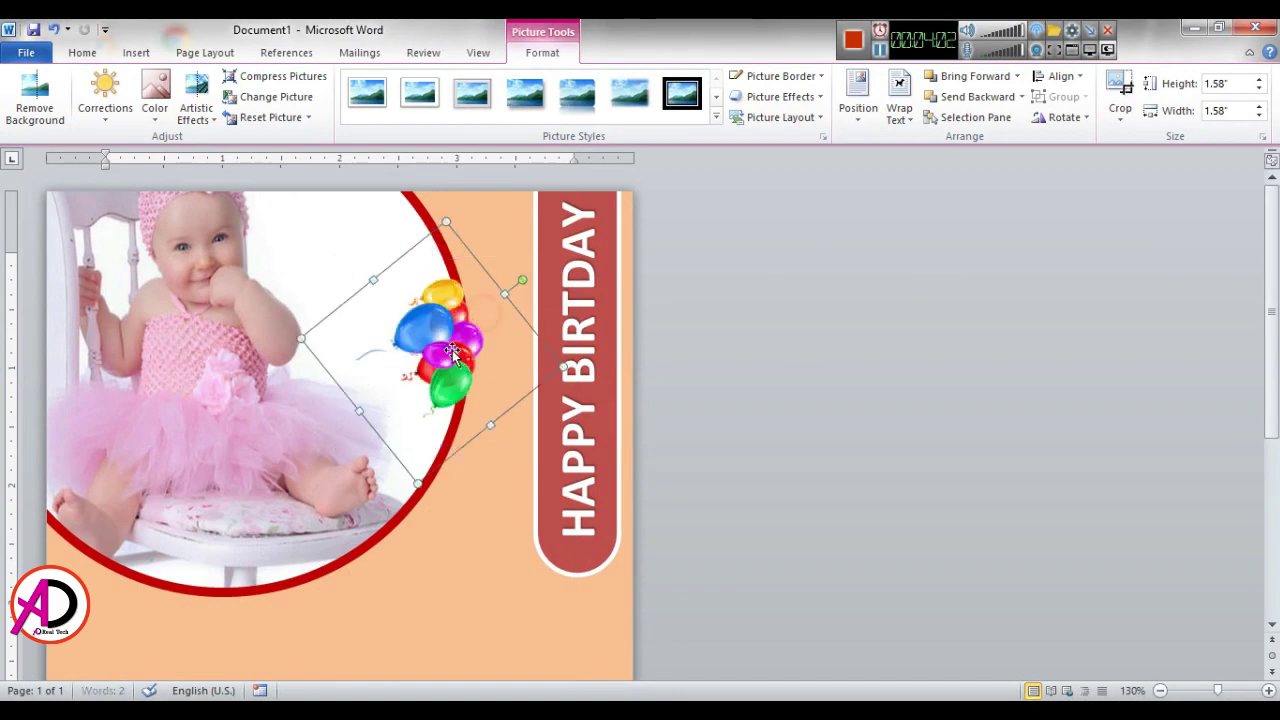
drag(443, 337, 459, 253)
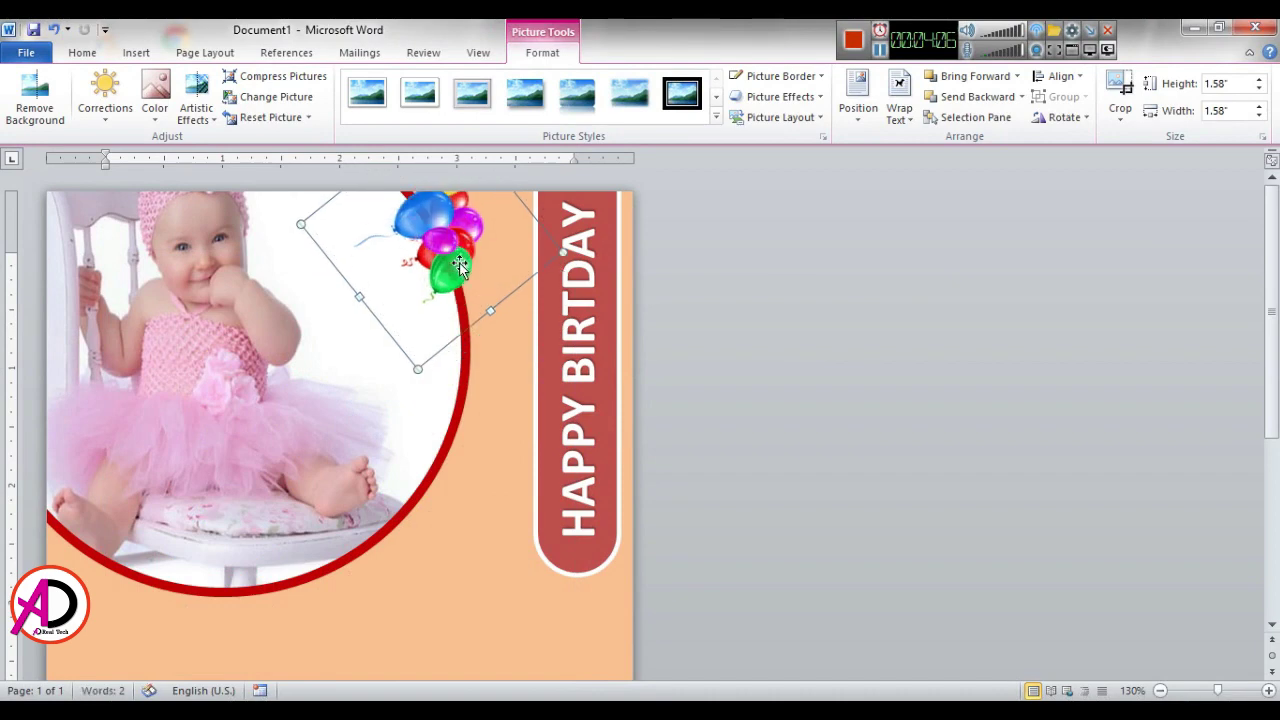
click(993, 98)
click(951, 340)
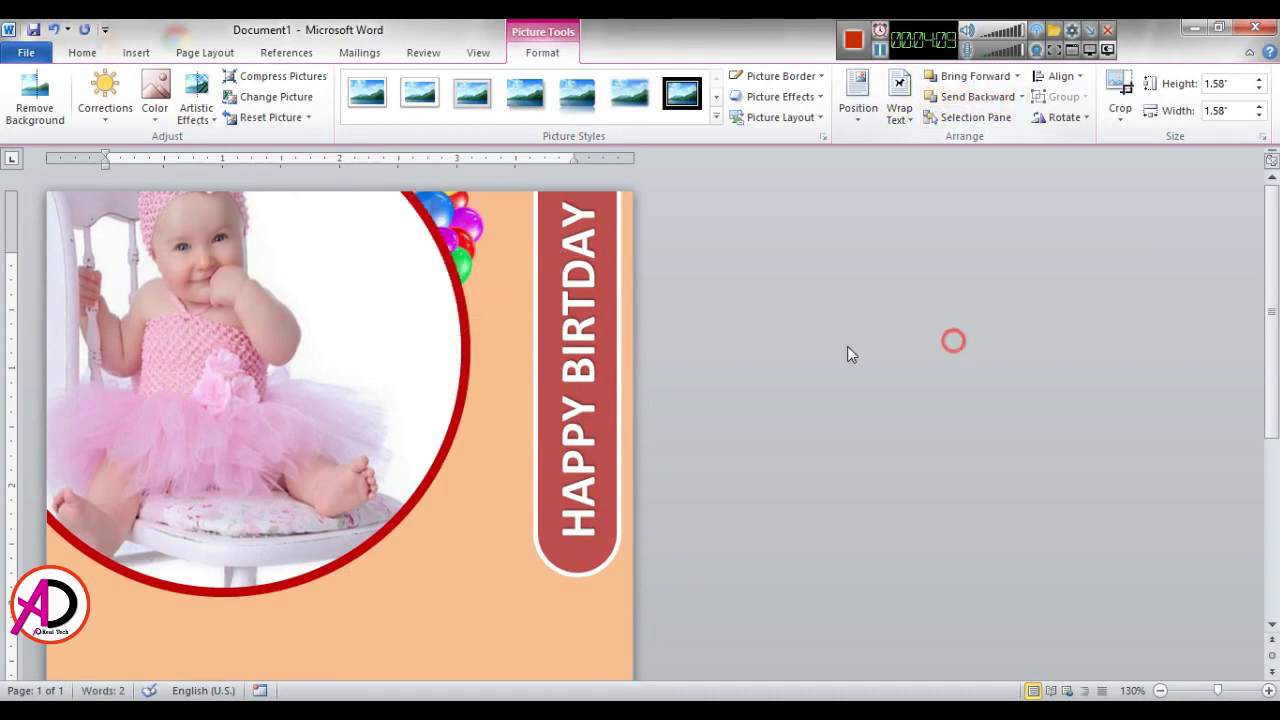
click(470, 262)
Step: Reposition and re-tilt the balloons along the ring's edge, layering them behind the white circle
drag(492, 281, 525, 382)
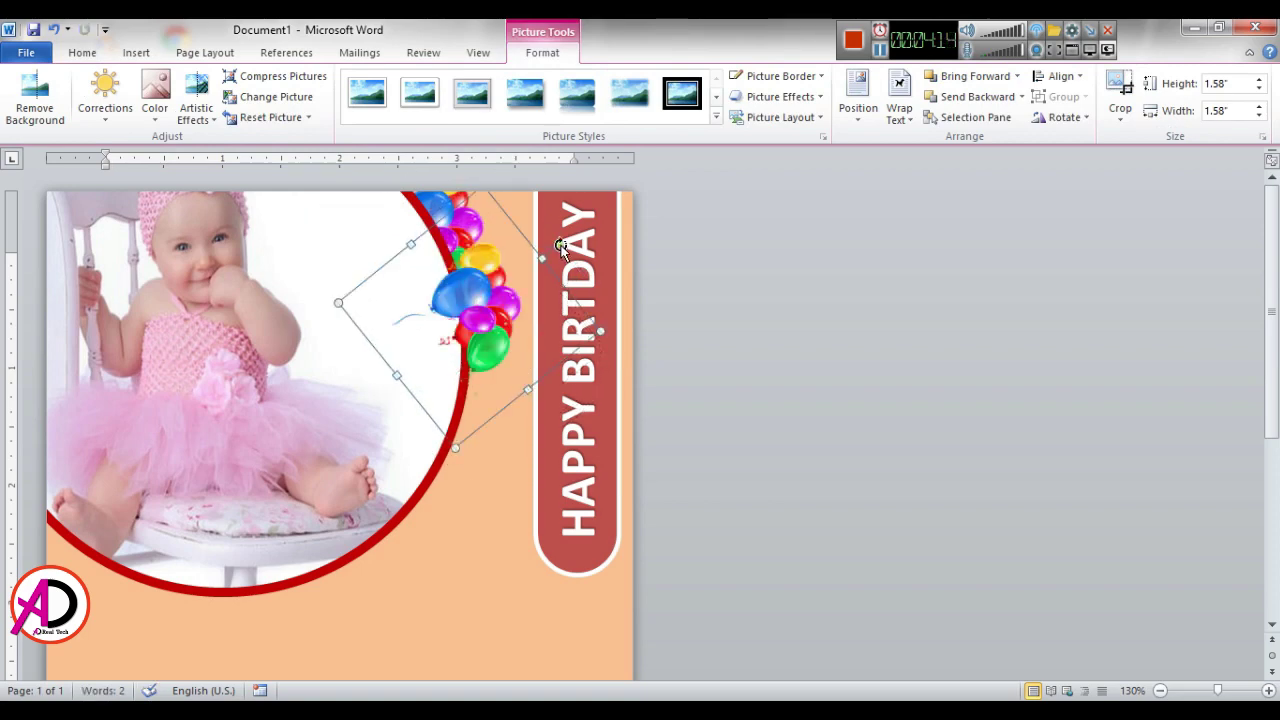
drag(561, 246, 576, 272)
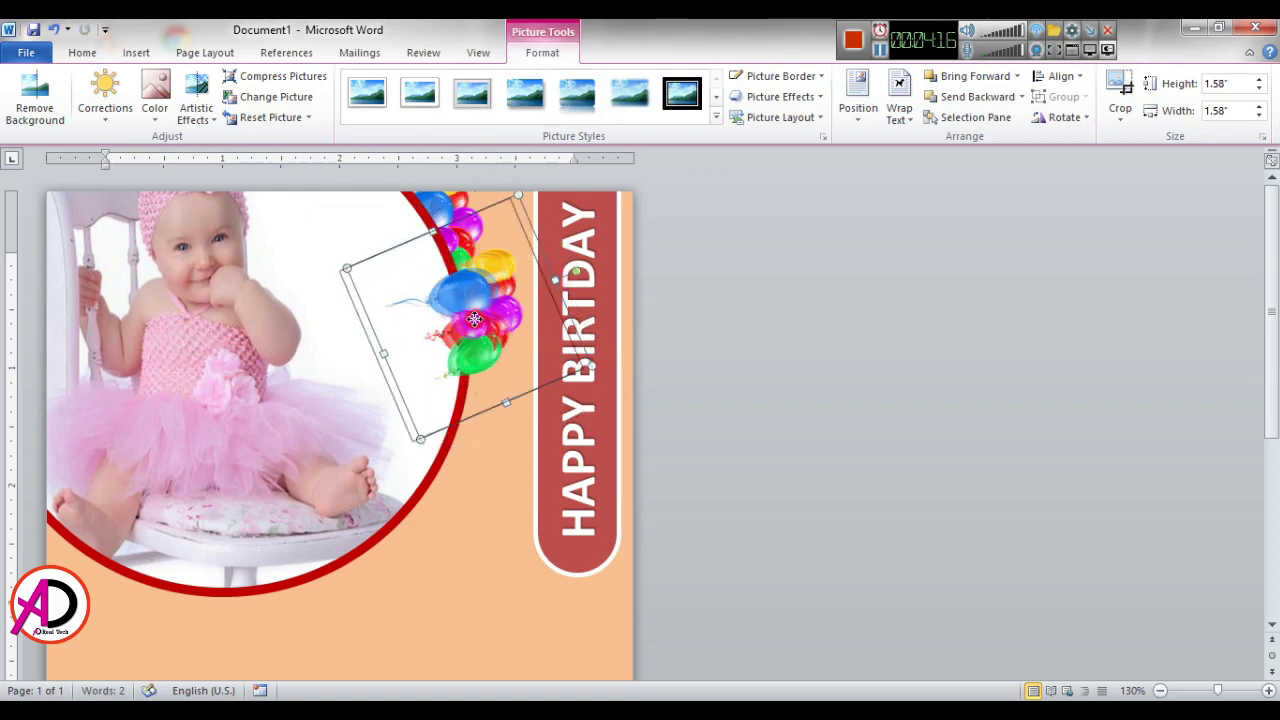
drag(474, 319, 466, 322)
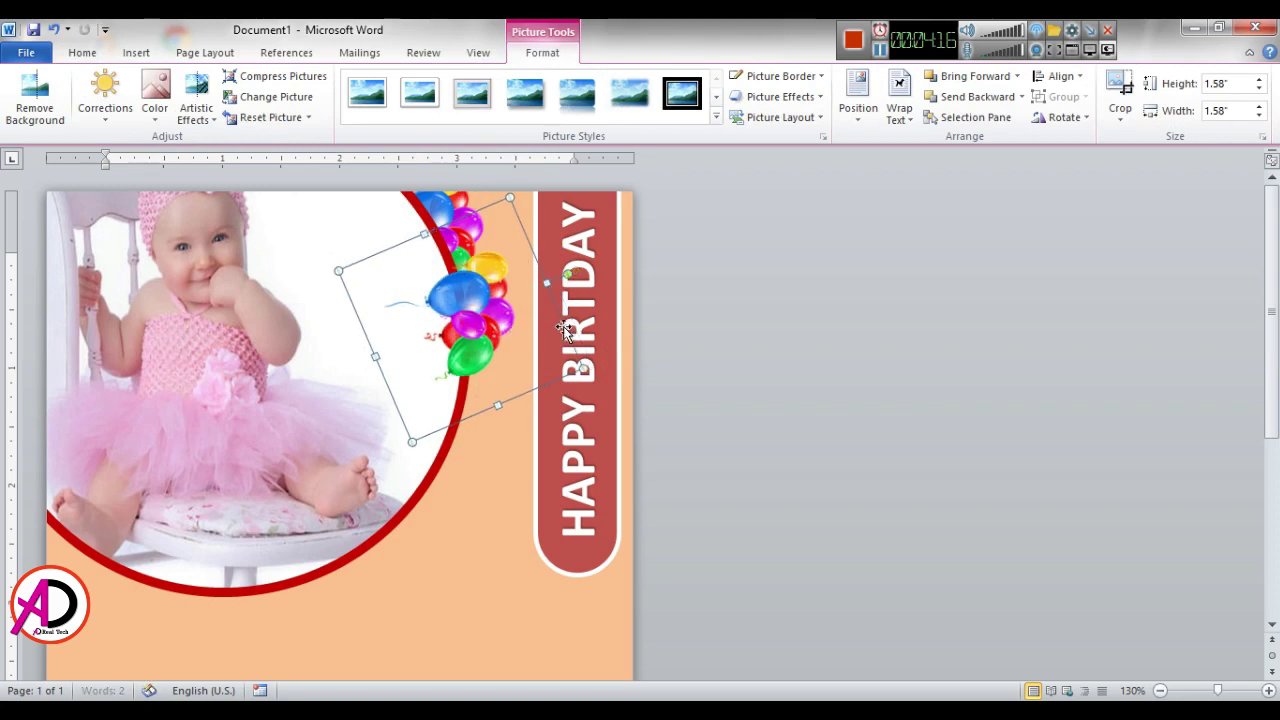
click(957, 99)
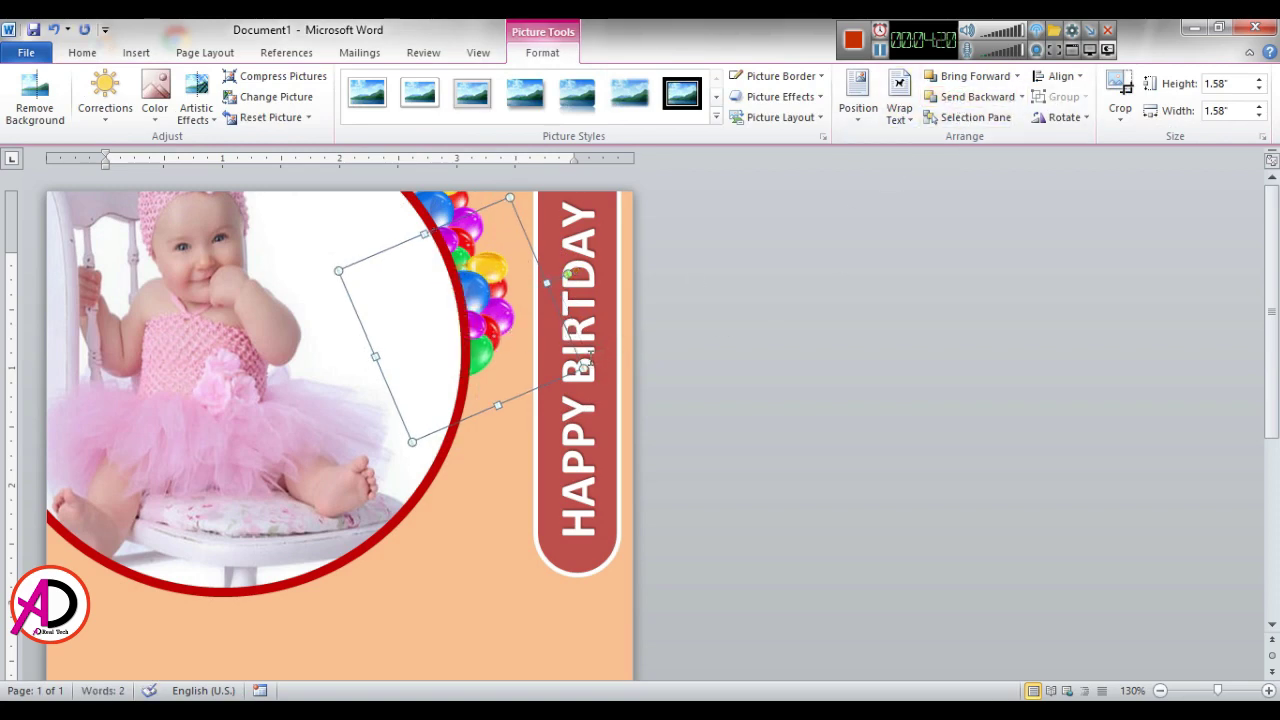
drag(509, 344, 509, 434)
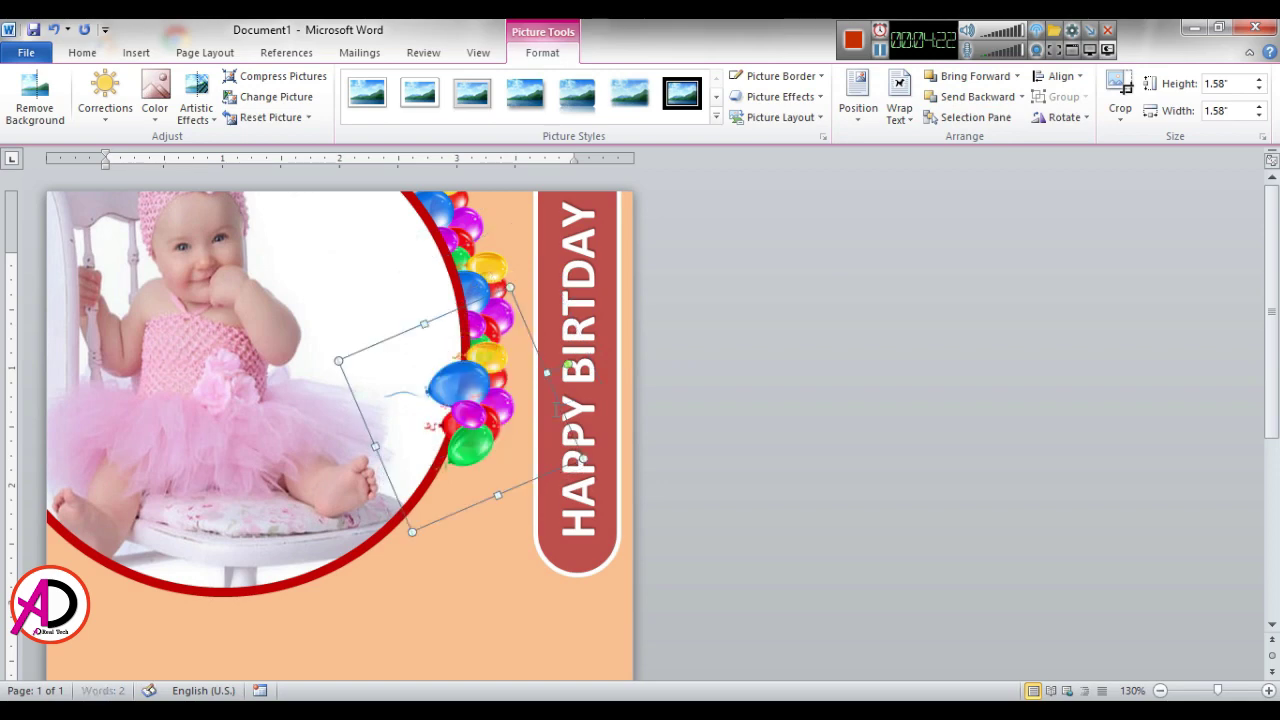
drag(567, 365, 577, 409)
drag(490, 407, 519, 404)
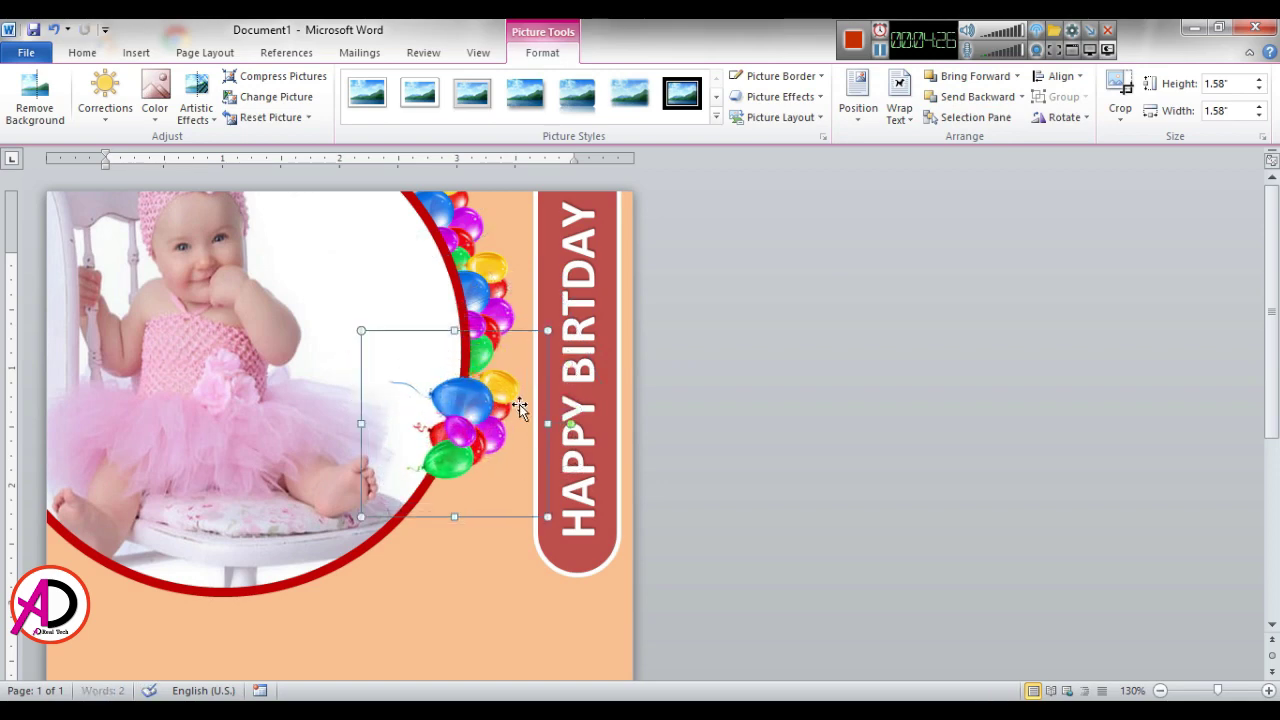
click(977, 96)
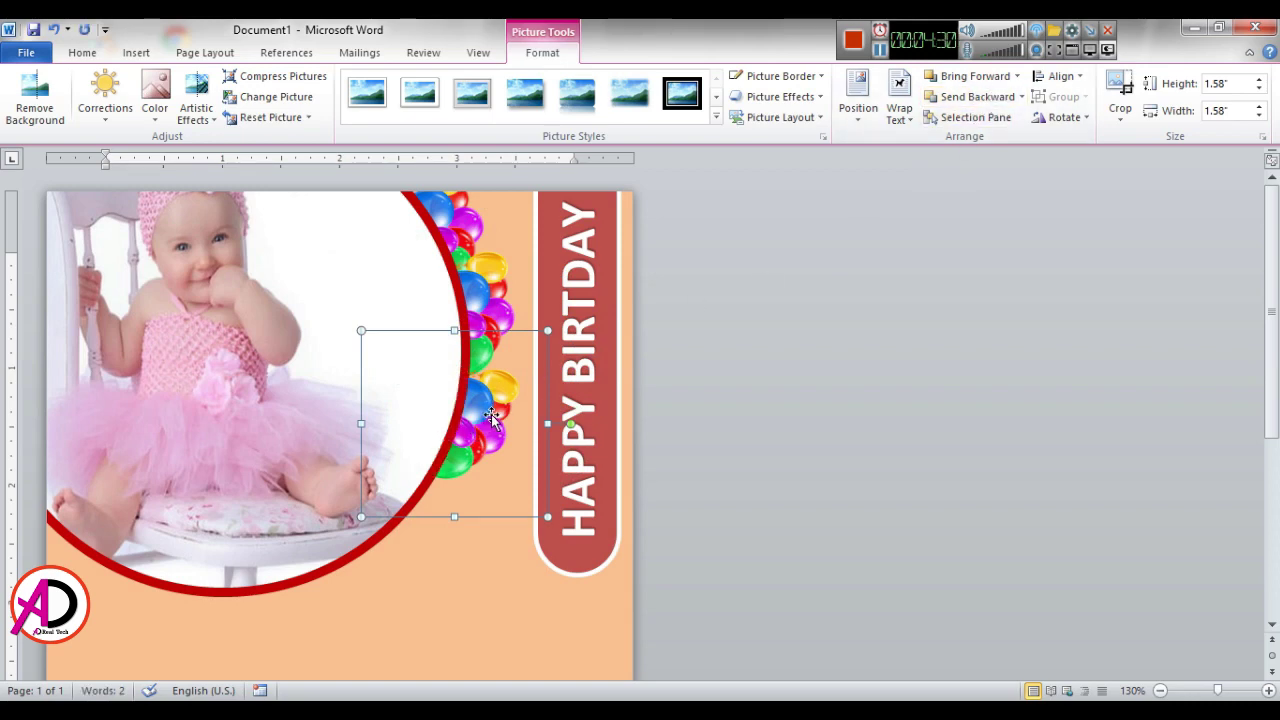
Step: Nudge the balloons slightly left and up into their final spot
drag(497, 419, 492, 418)
key(Up)
key(Up)
key(Up)
key(Up)
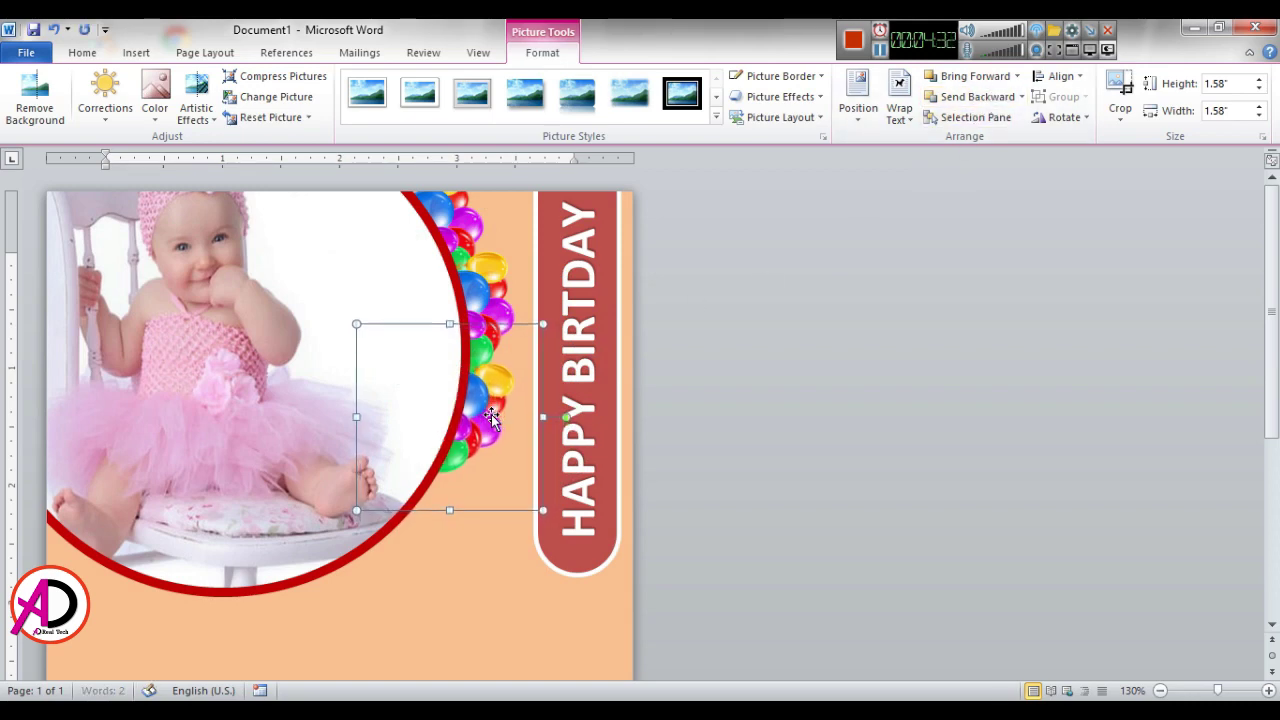
click(822, 428)
scroll(818, 438, down, 5)
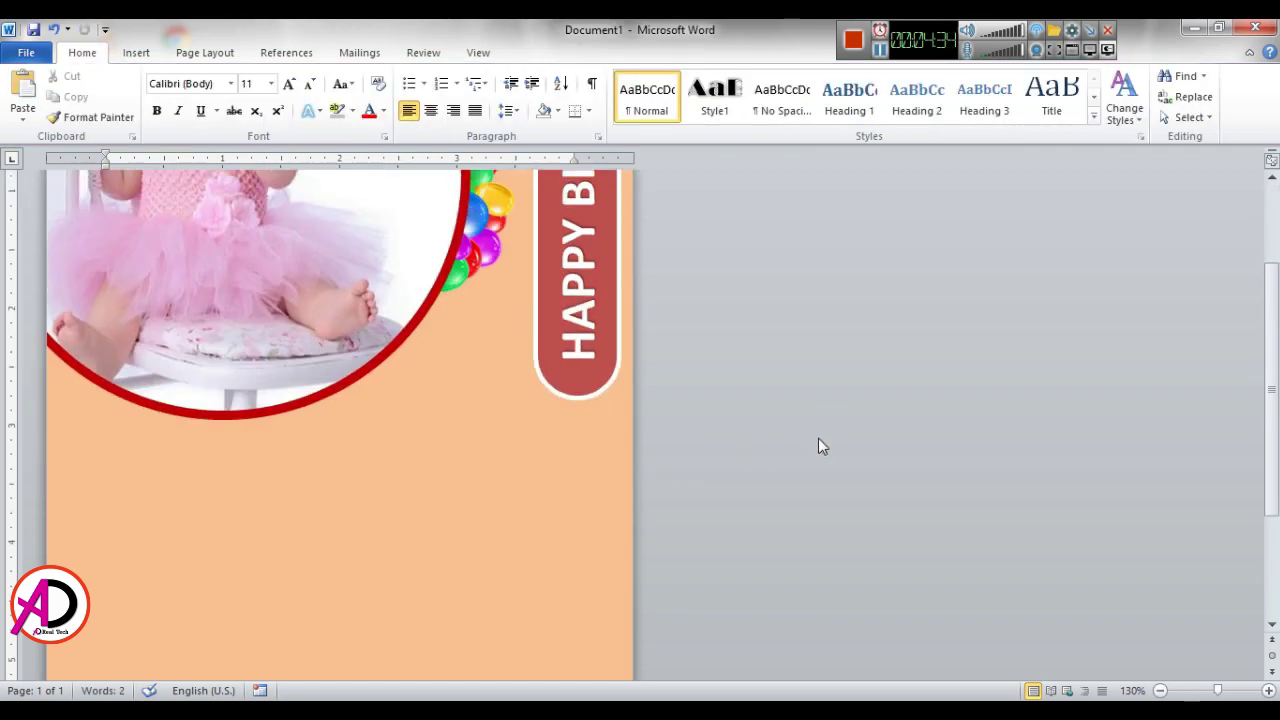
scroll(843, 558, up, 4)
Step: Zoom out and arc balloons down-left along the ring's bottom, rotated to follow its curve
click(1161, 691)
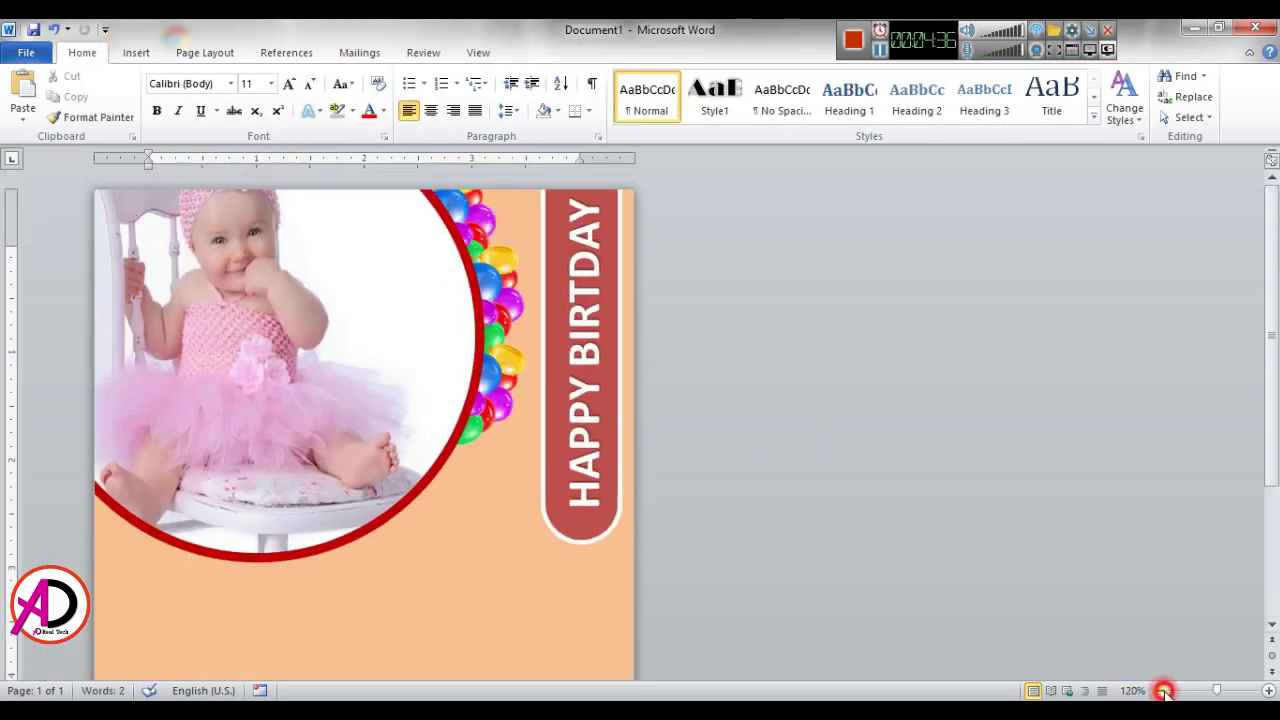
click(1161, 691)
click(1161, 691)
click(1161, 691)
click(1161, 691)
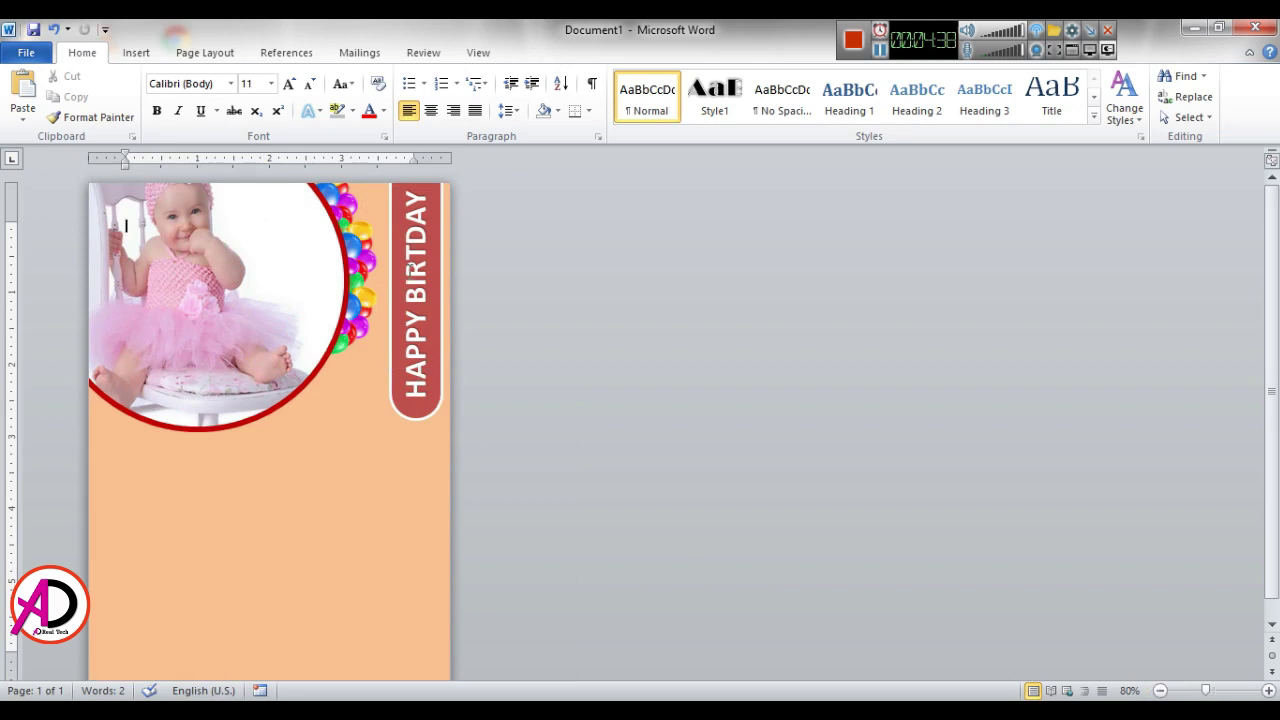
ctrl+scroll(926, 605, up, 4)
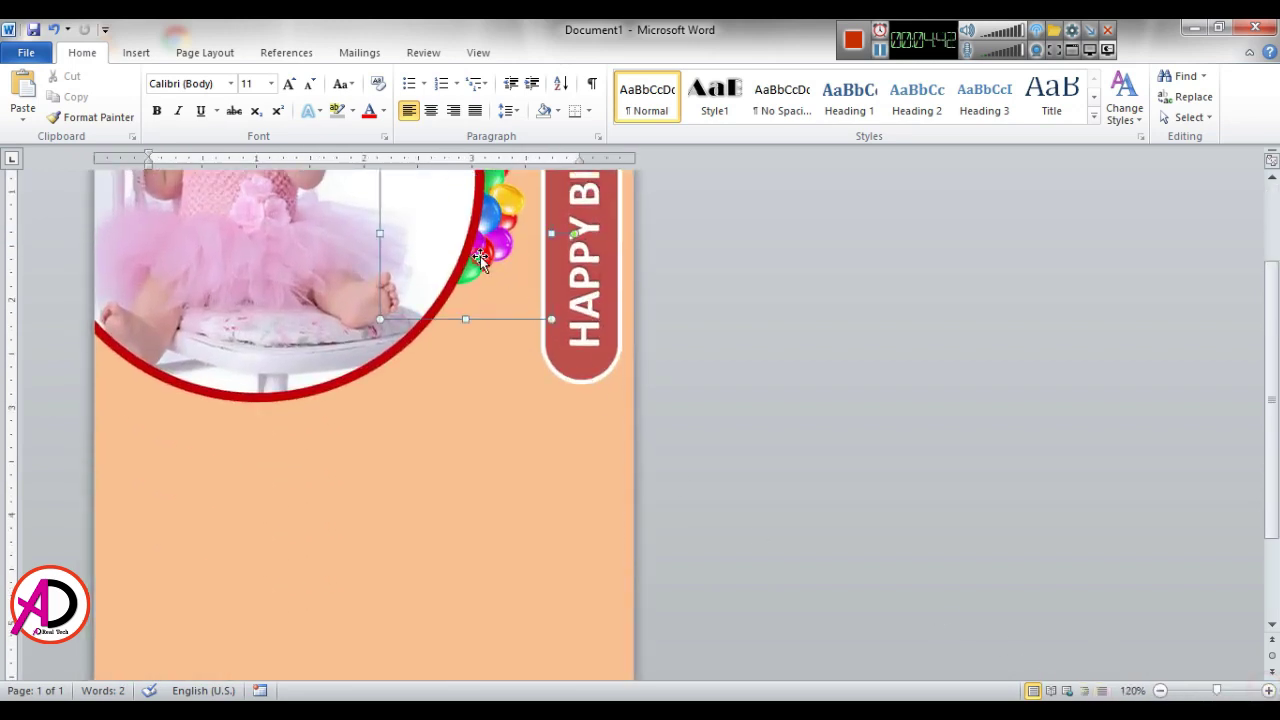
drag(480, 256, 458, 311)
drag(561, 298, 471, 437)
drag(397, 379, 338, 408)
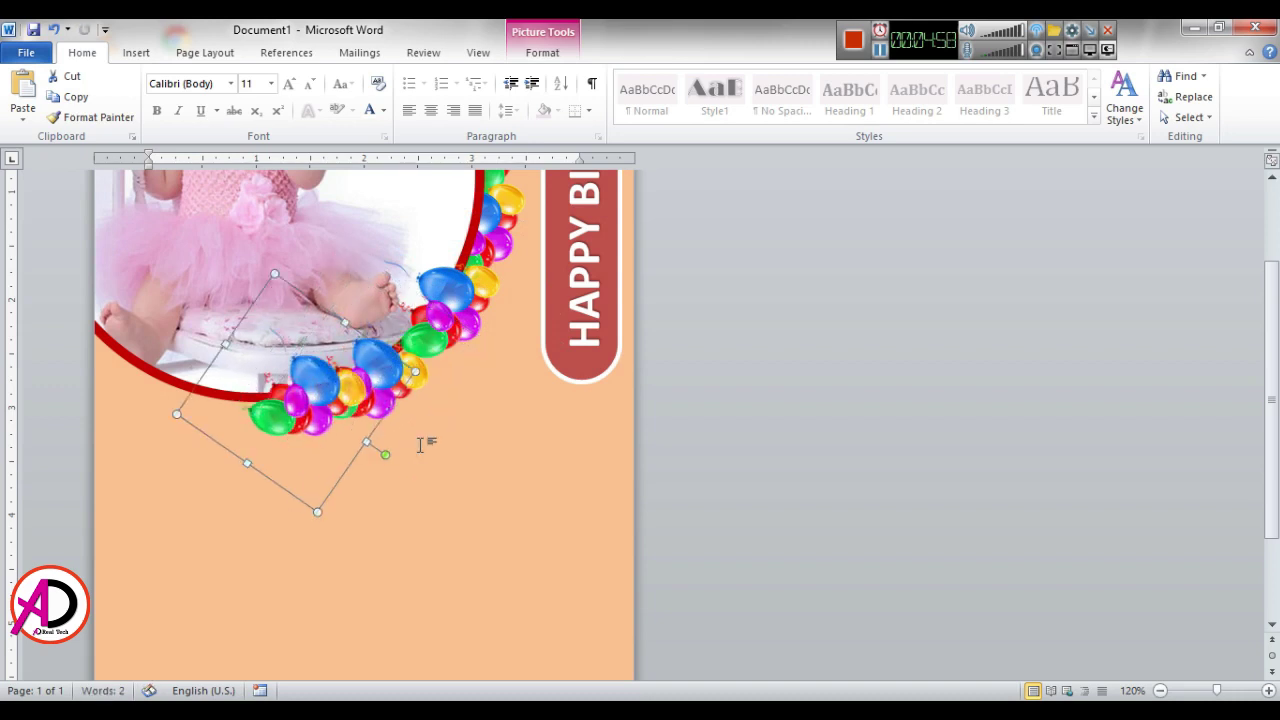
drag(388, 458, 344, 487)
drag(287, 428, 258, 440)
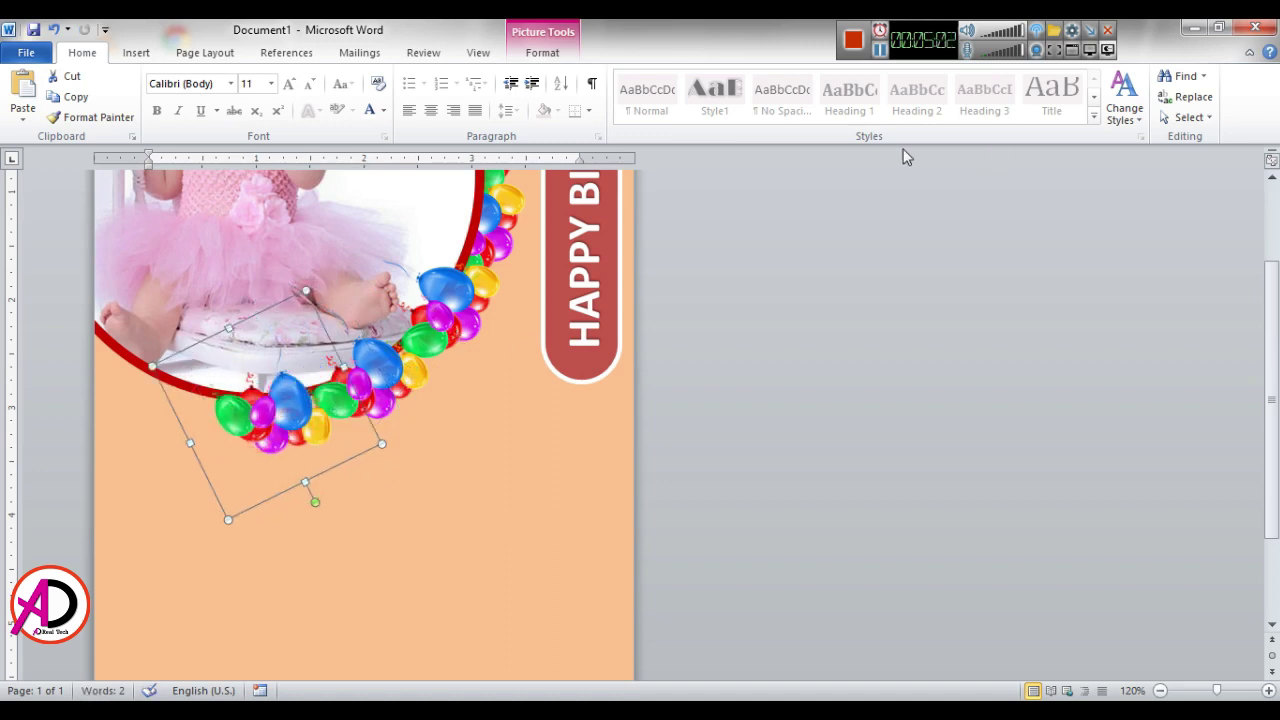
Step: Send the balloons back several layers until they sit behind the photo frame and red ring
click(549, 57)
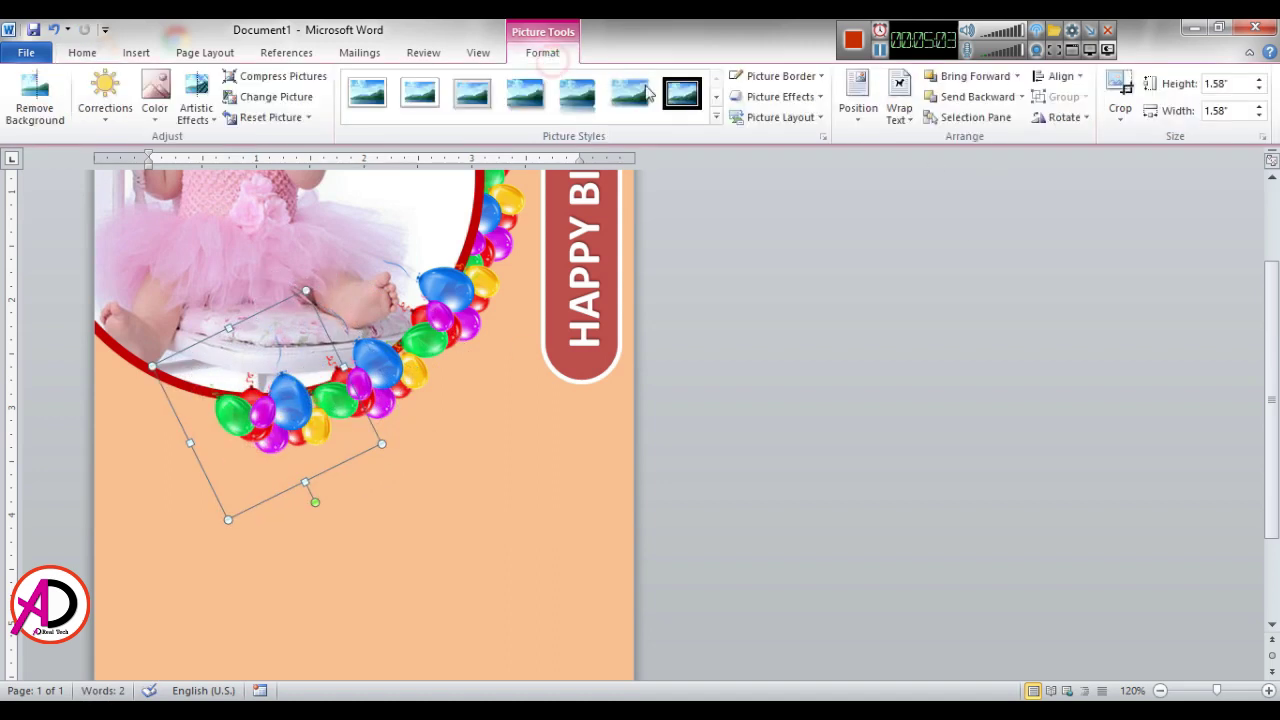
click(966, 100)
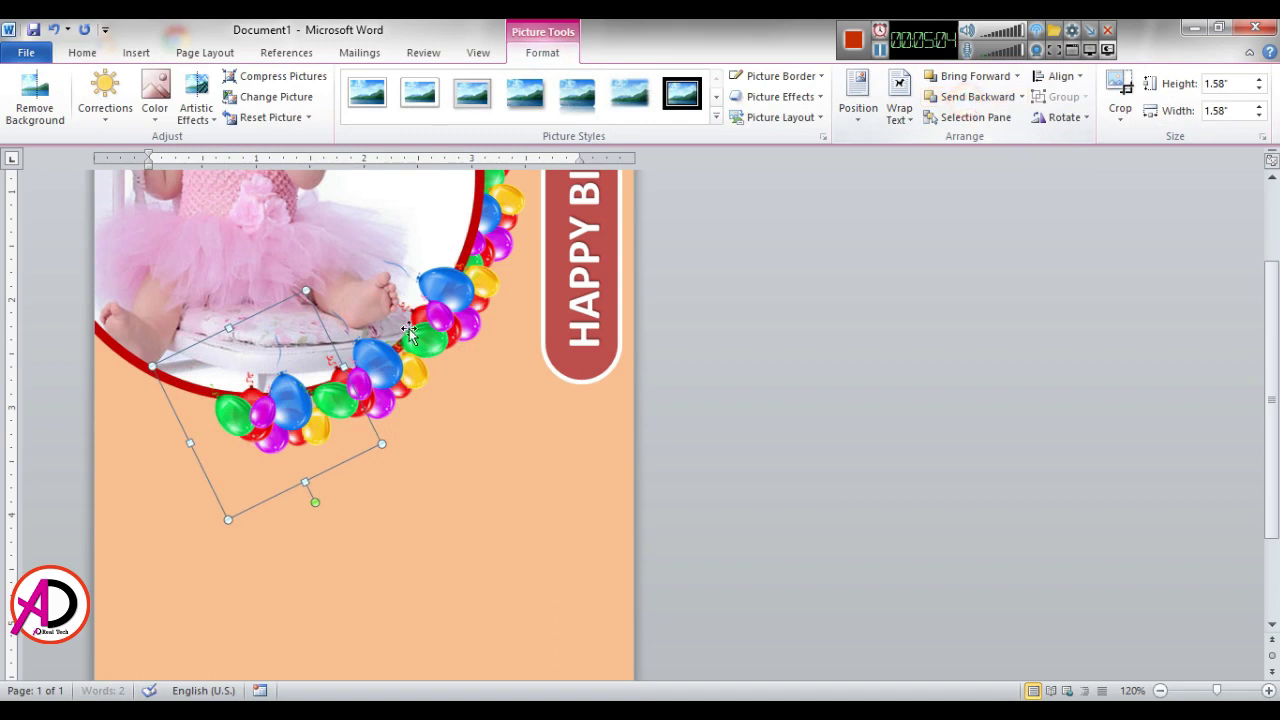
click(966, 97)
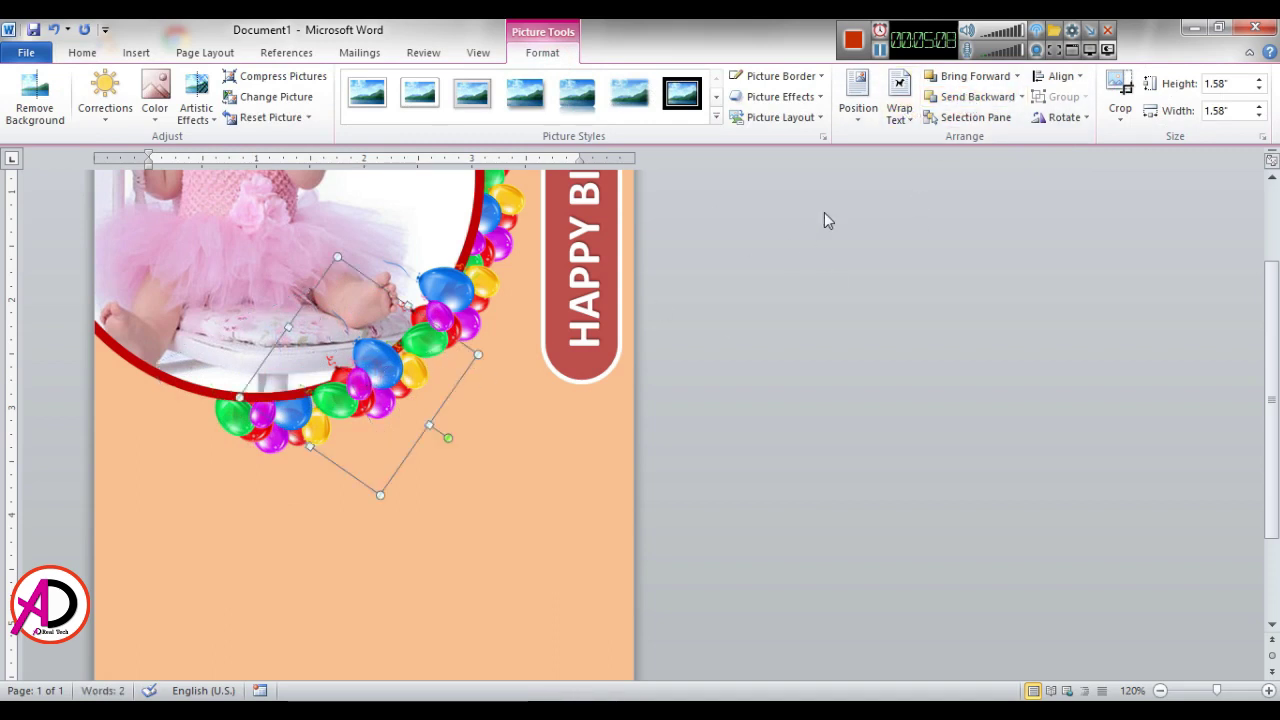
click(962, 97)
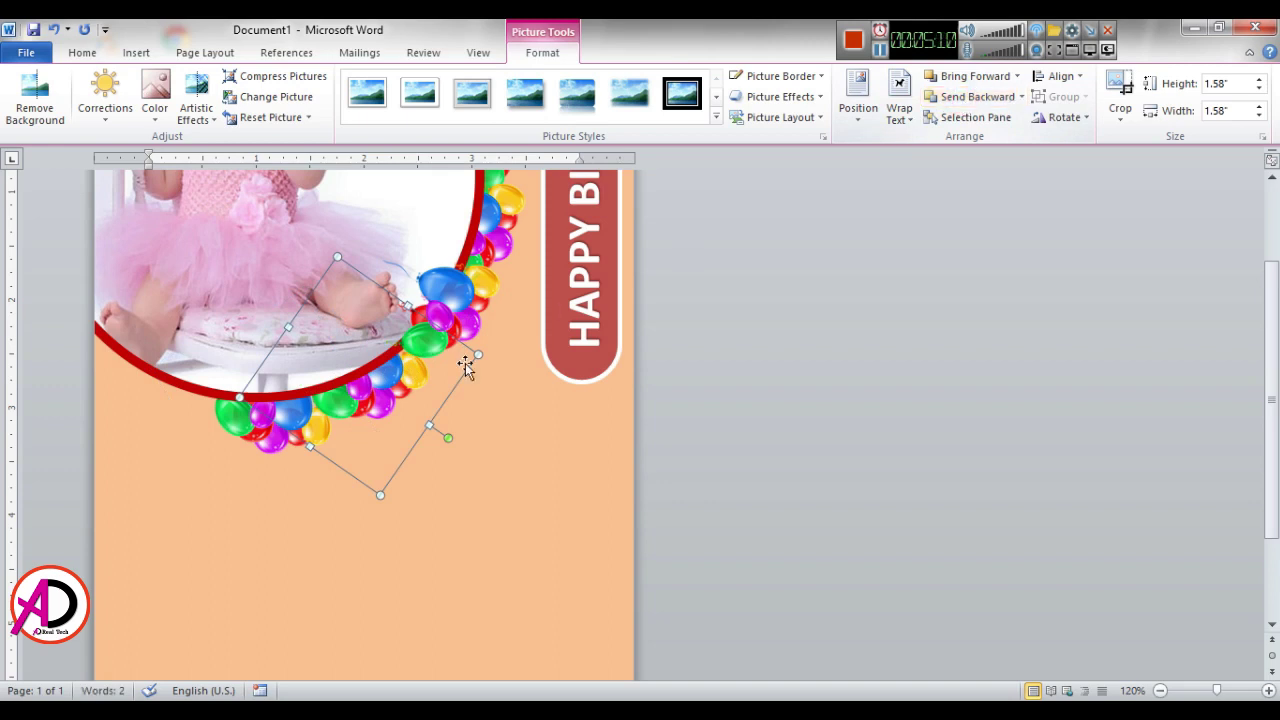
click(966, 97)
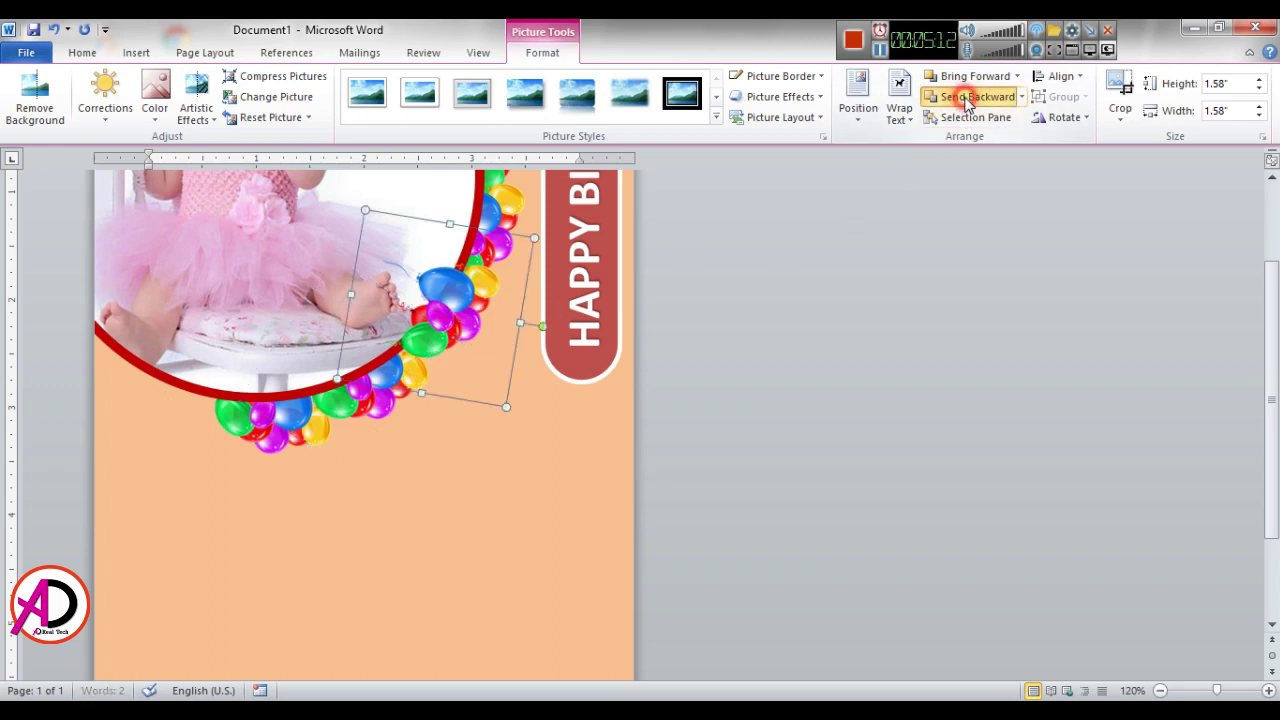
Step: Shift the balloons left beneath the ring, turn them nearly upright, and send them behind it
drag(256, 430, 295, 452)
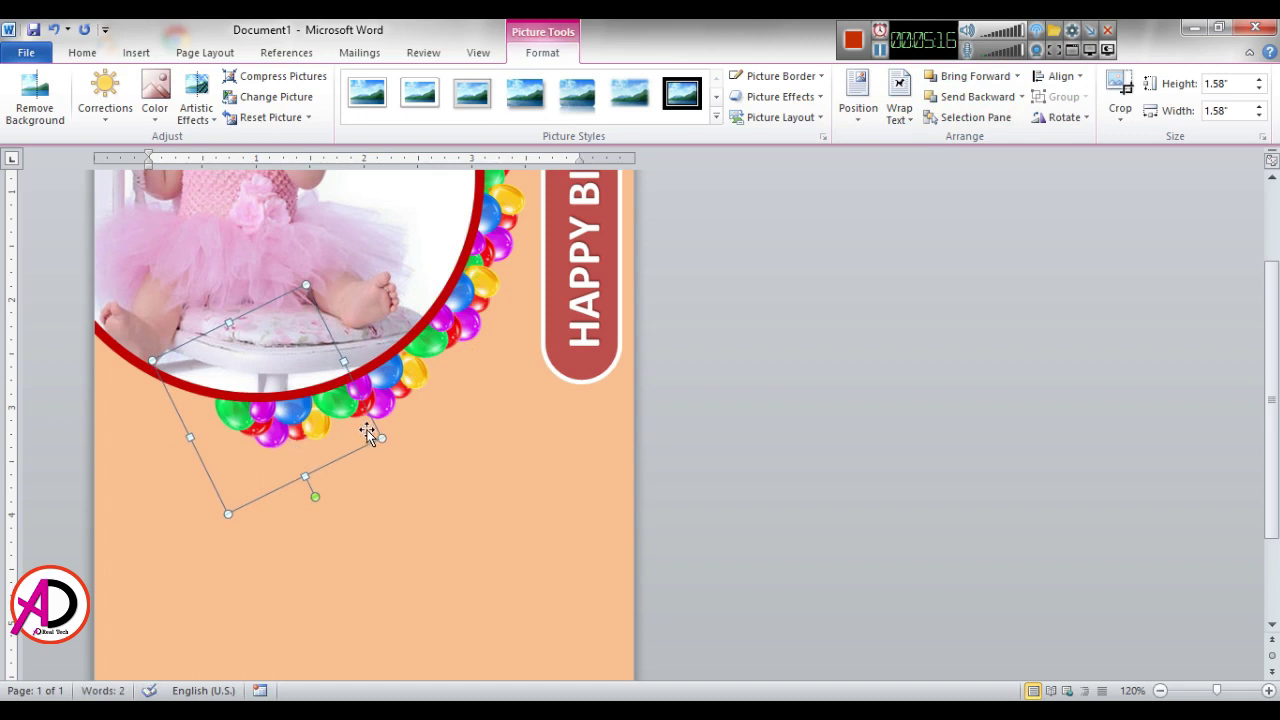
drag(368, 438, 279, 427)
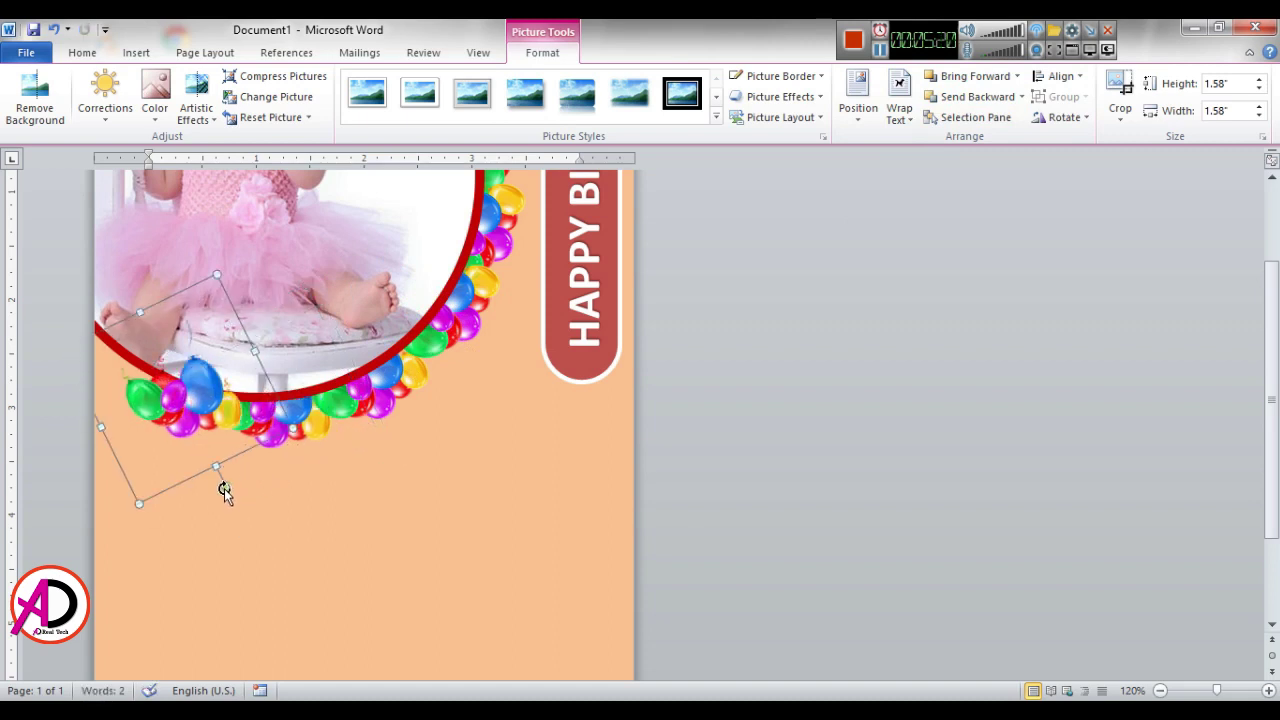
drag(224, 490, 186, 458)
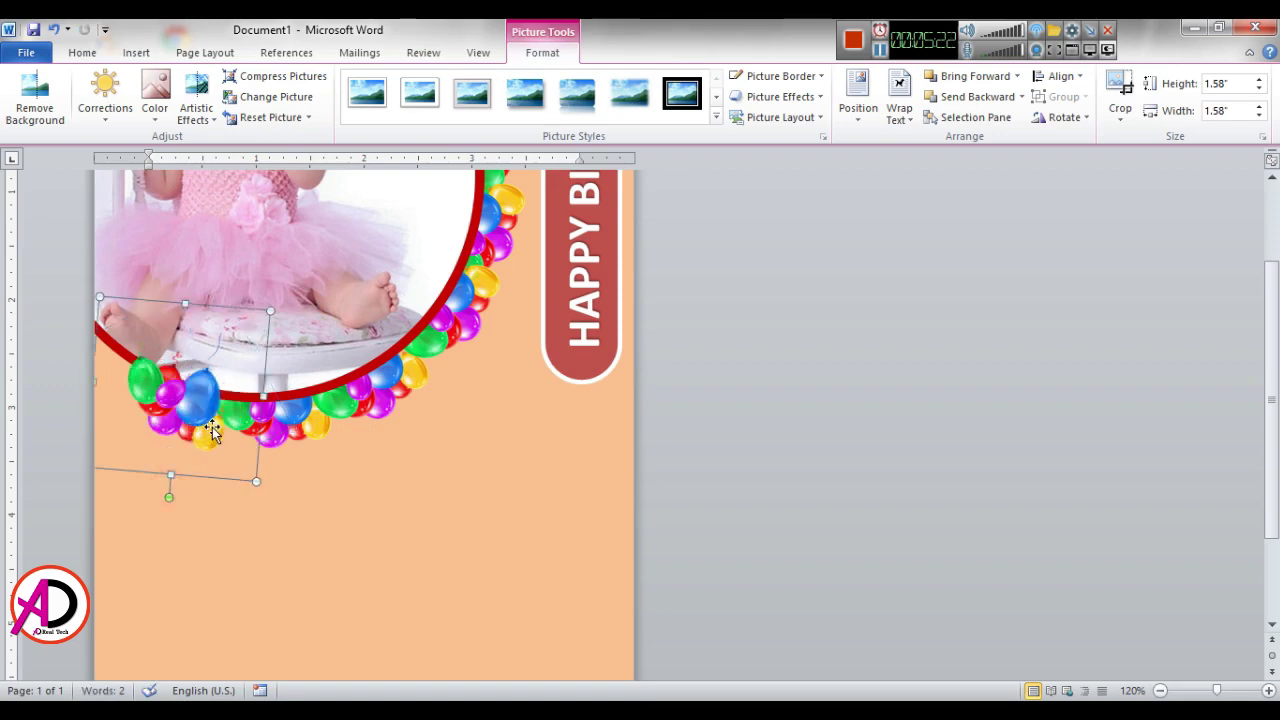
click(971, 96)
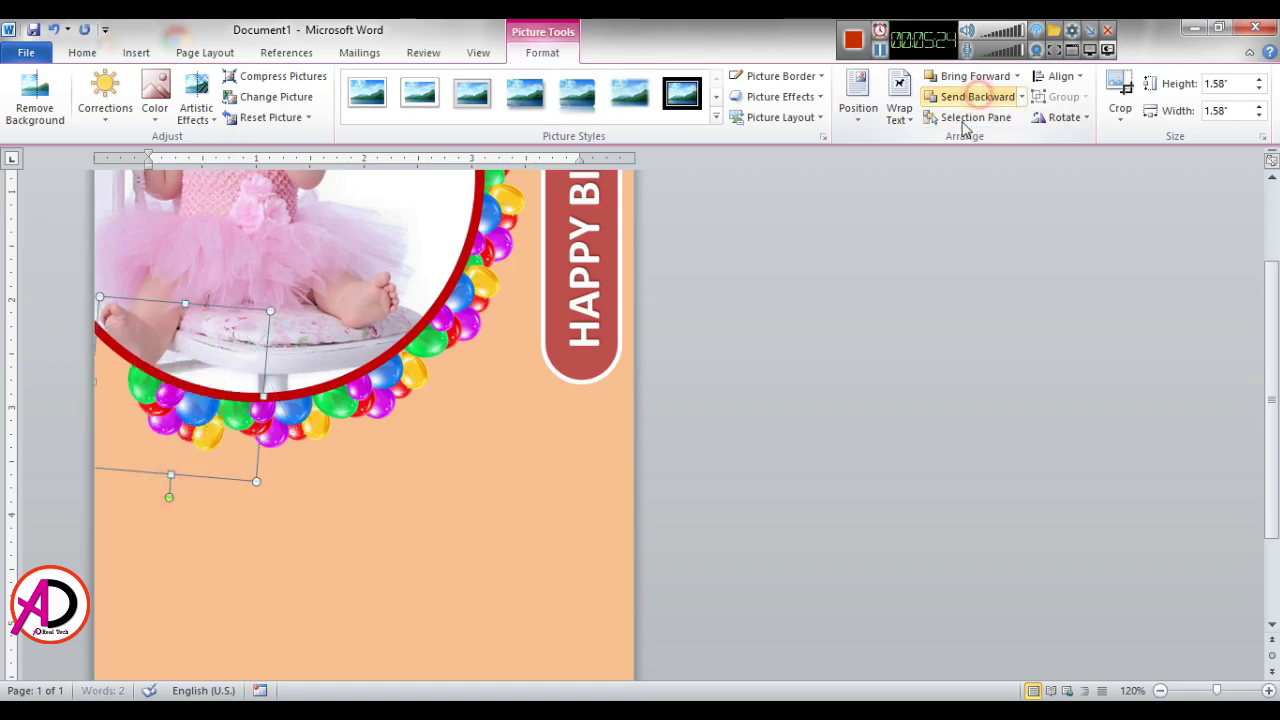
click(893, 540)
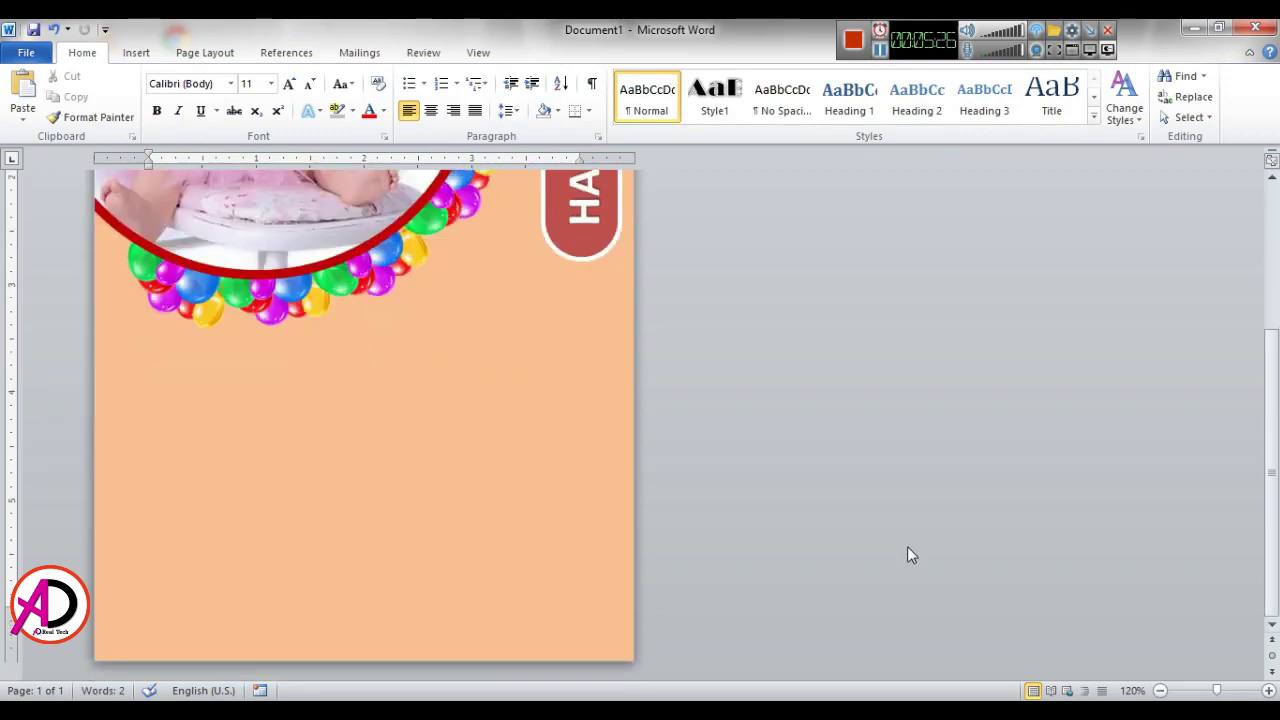
Step: Move the balloon pictures up and right along the ring to close the border's gaps
drag(190, 558, 224, 573)
drag(355, 570, 416, 515)
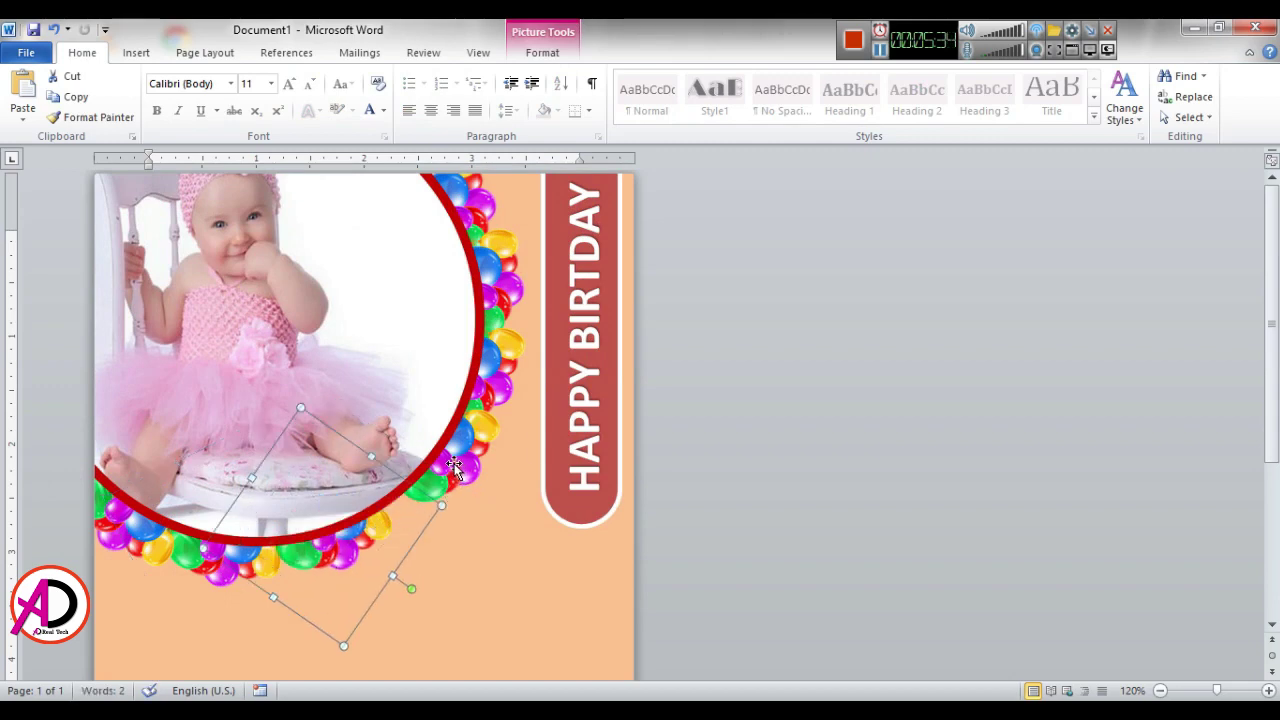
drag(454, 467, 498, 376)
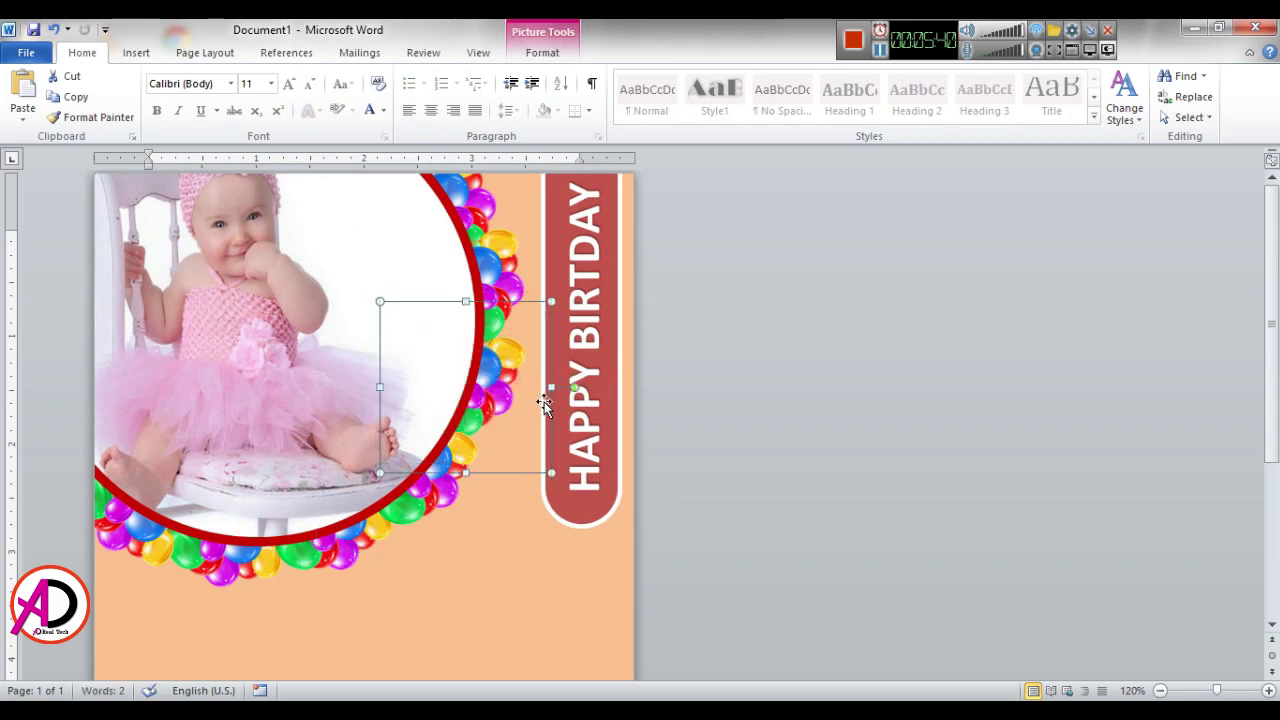
click(846, 486)
scroll(893, 466, down, 4)
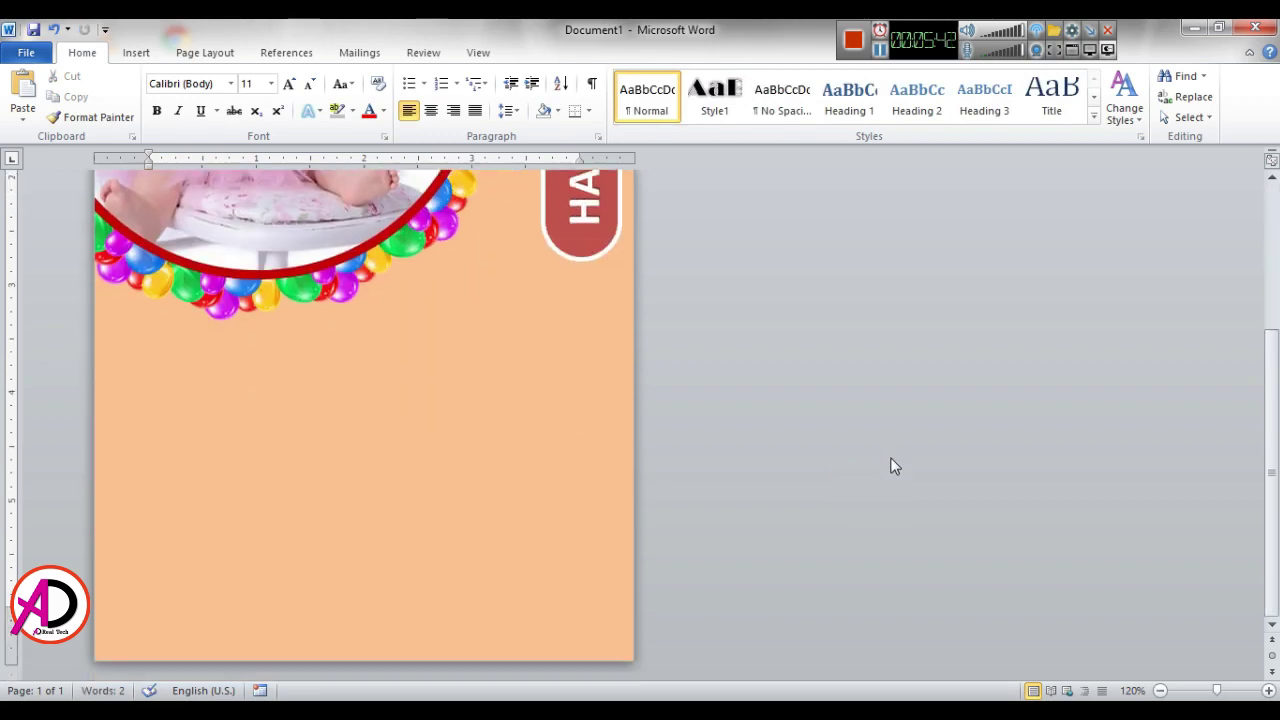
scroll(893, 466, up, 3)
Step: Zoom out to see the whole card, then zoom back in to 100% and scroll down
click(1159, 691)
click(1159, 691)
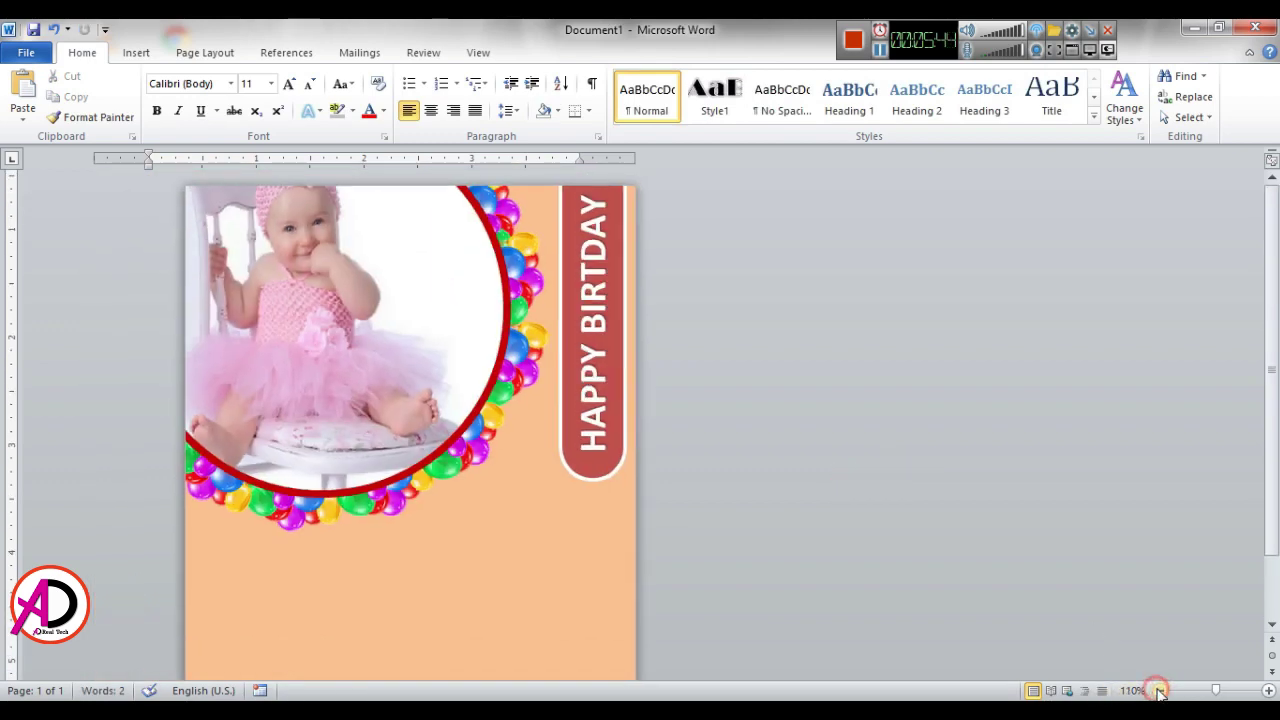
click(1159, 691)
click(1159, 691)
scroll(403, 333, down, 5)
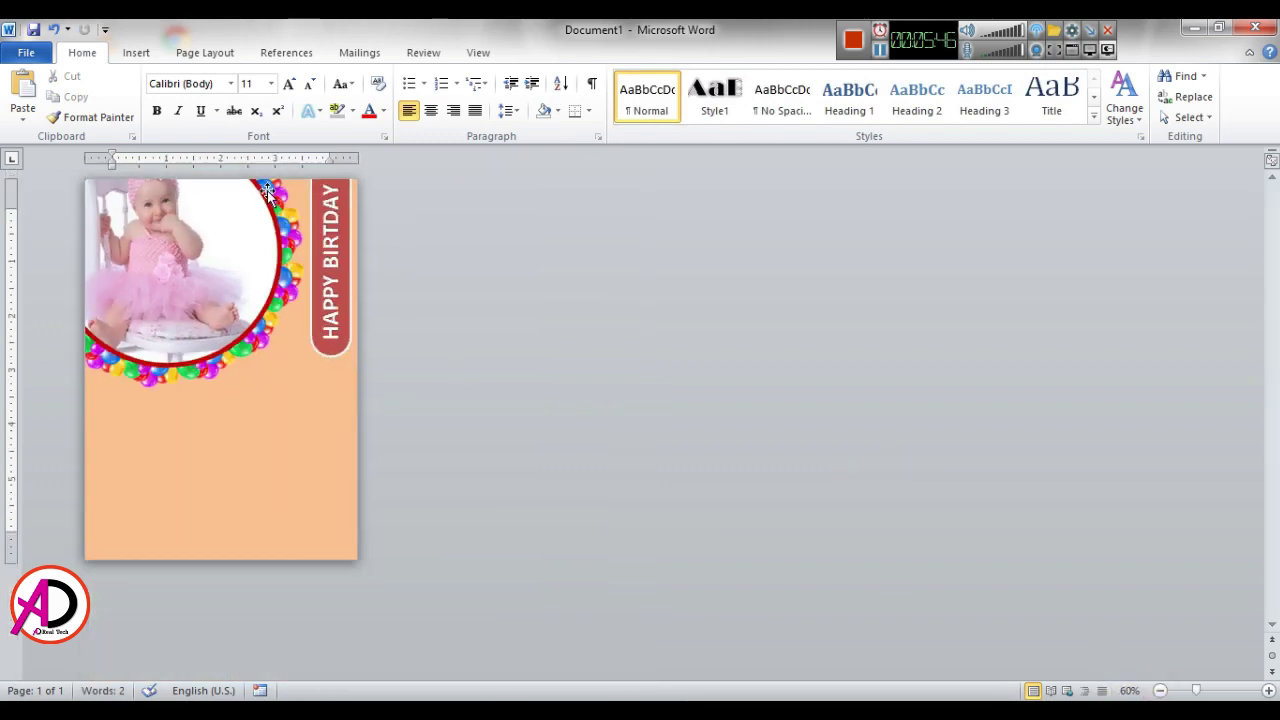
click(1268, 691)
click(1268, 691)
click(1268, 691)
click(1268, 691)
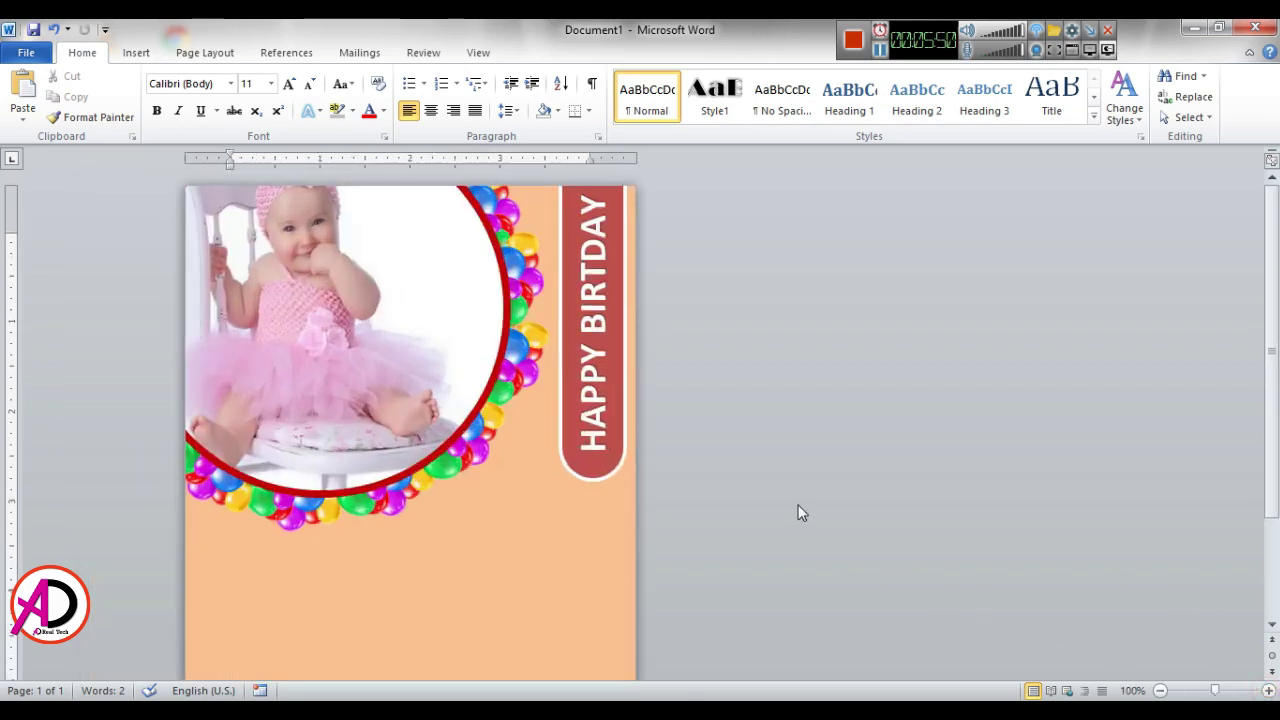
scroll(798, 512, down, 3)
scroll(771, 511, up, 3)
scroll(772, 515, down, 3)
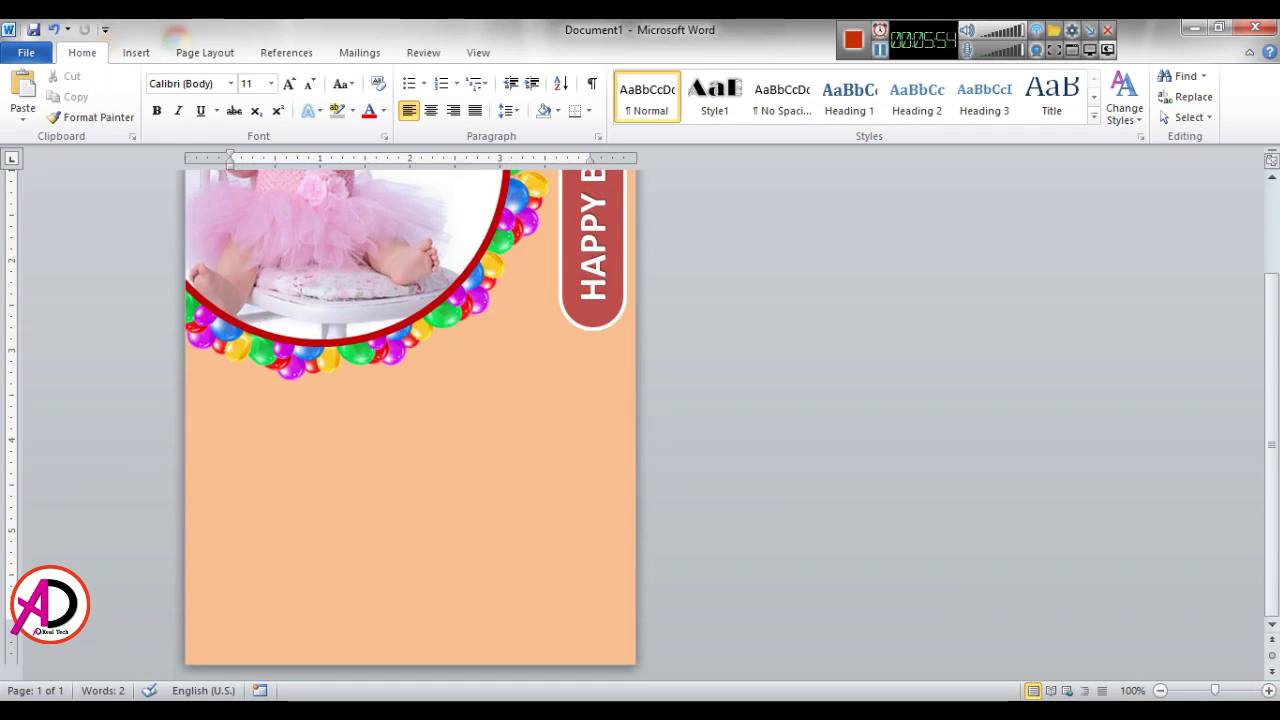
Step: Insert the balloon-png-image picture and set it to float In Front of Text
click(137, 52)
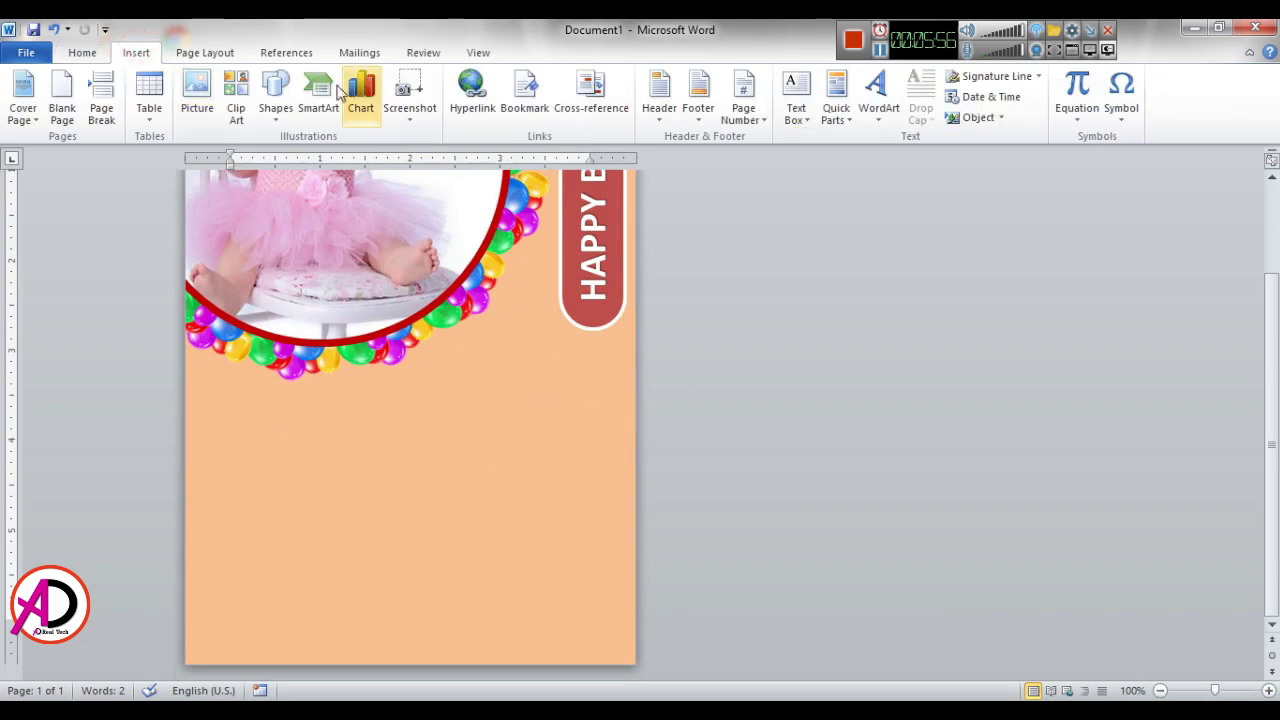
click(198, 98)
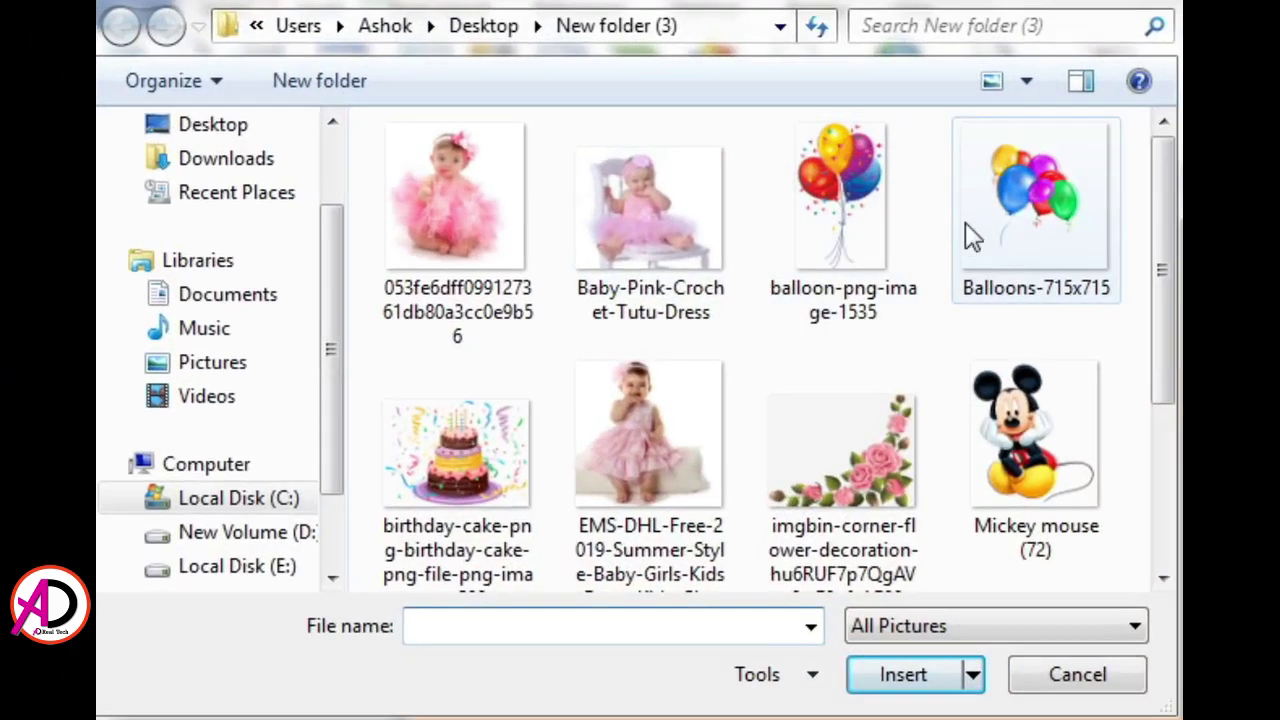
click(422, 164)
click(953, 680)
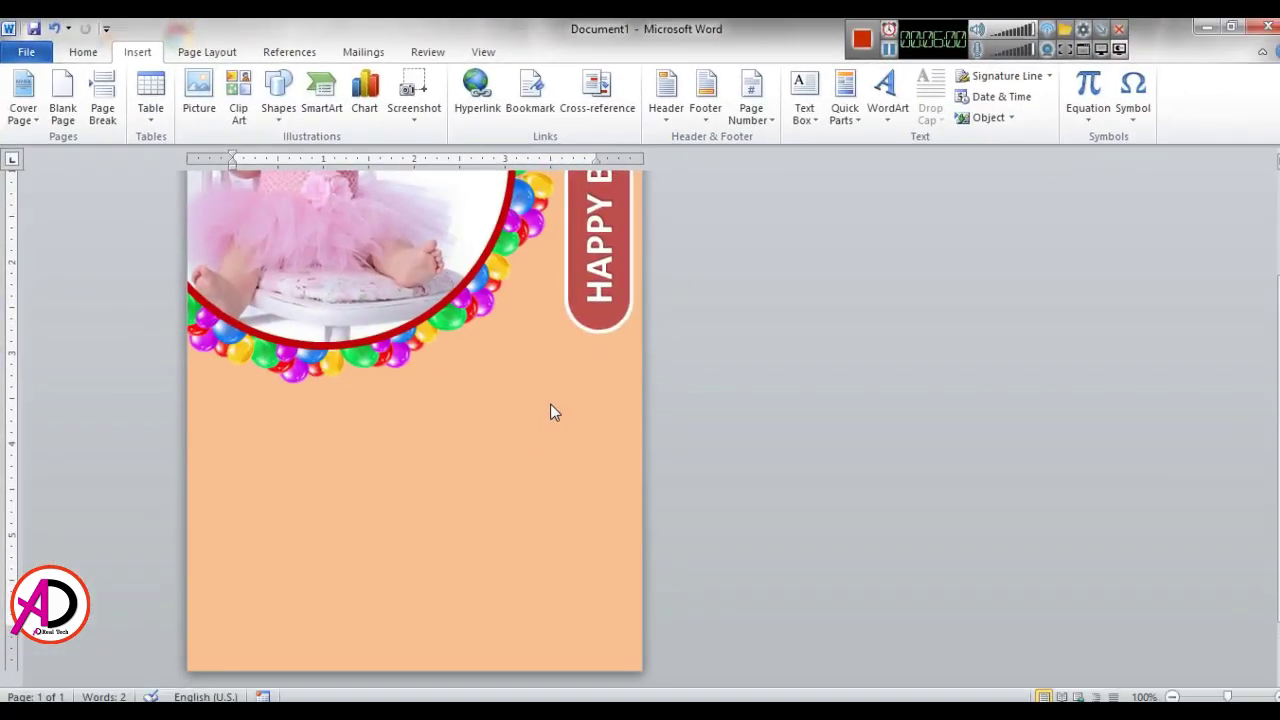
click(899, 110)
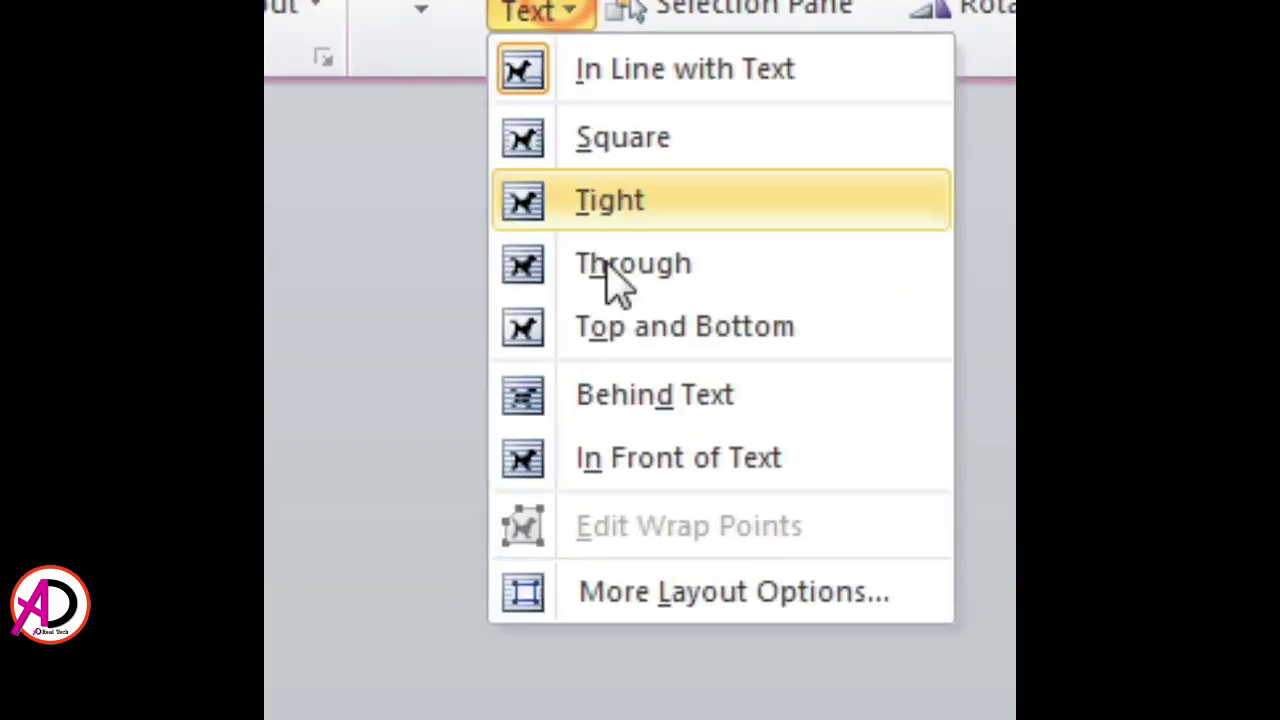
click(552, 510)
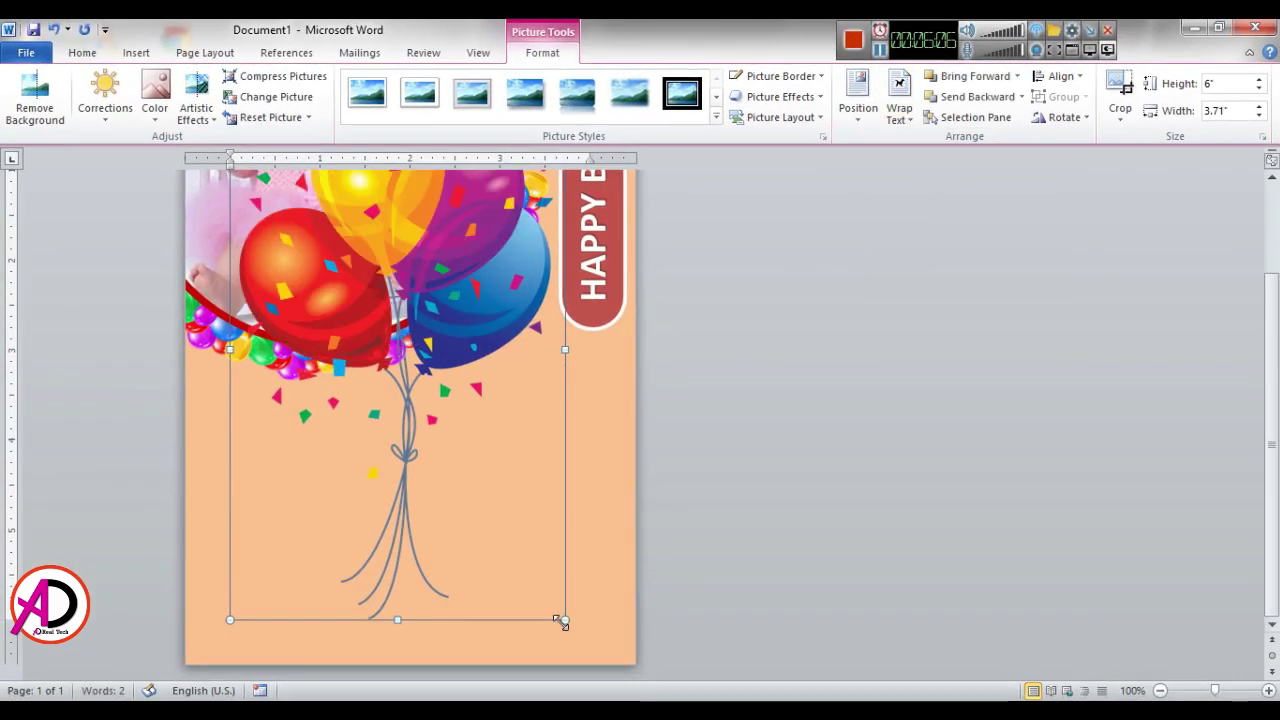
Step: Shrink the balloons to 1.77 by 1.1 inches, tilt them about 45°, and place them by the banner's end
drag(562, 619, 359, 288)
drag(312, 183, 451, 494)
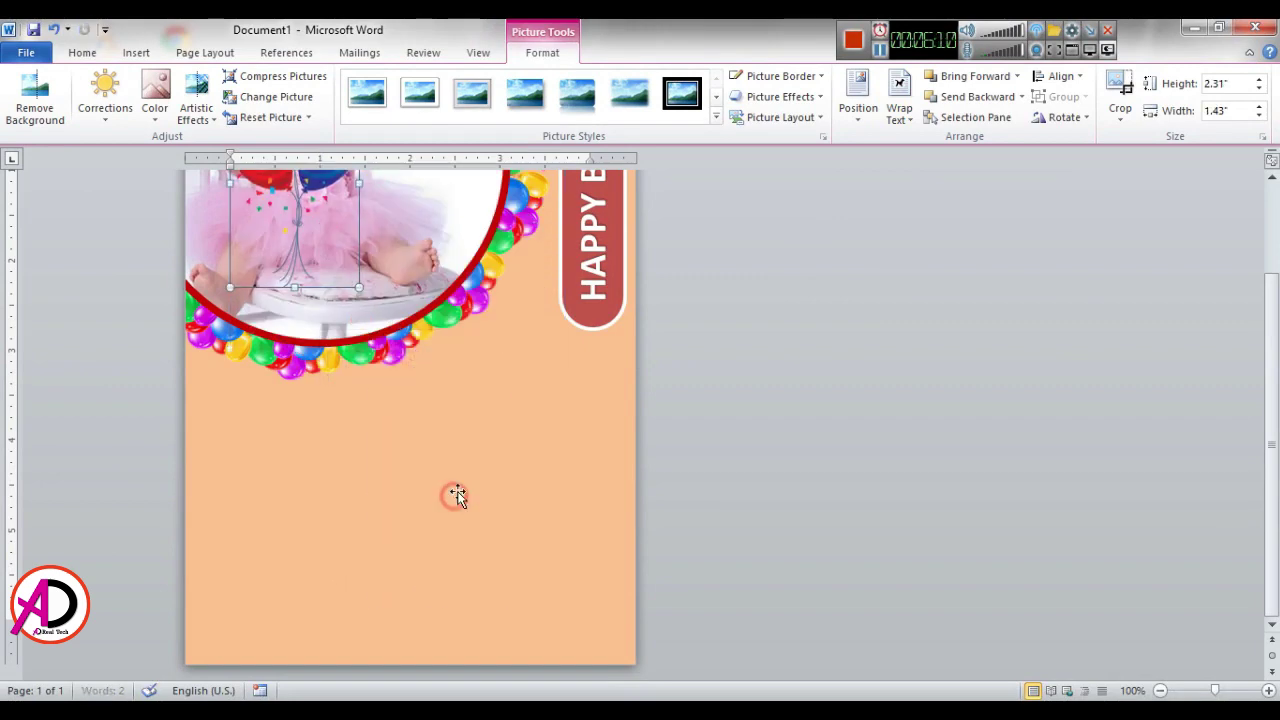
drag(436, 373, 345, 421)
drag(455, 485, 573, 331)
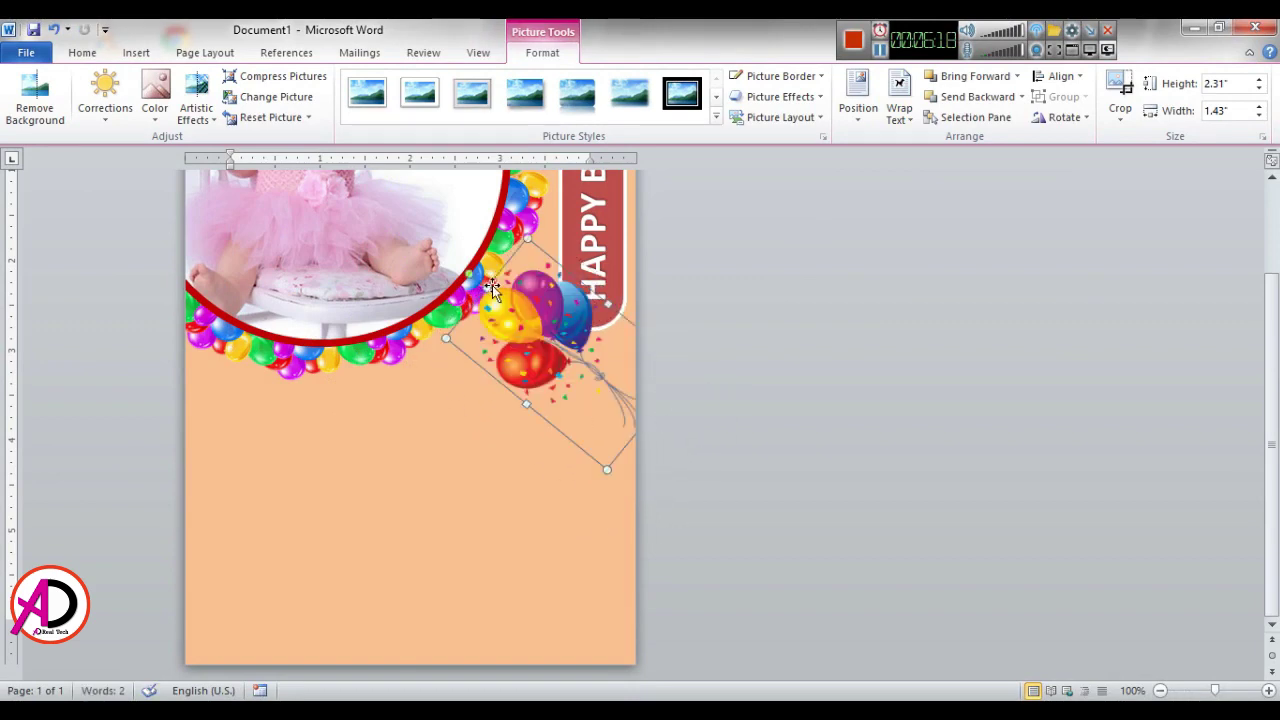
drag(525, 236, 546, 290)
drag(603, 401, 627, 382)
click(832, 374)
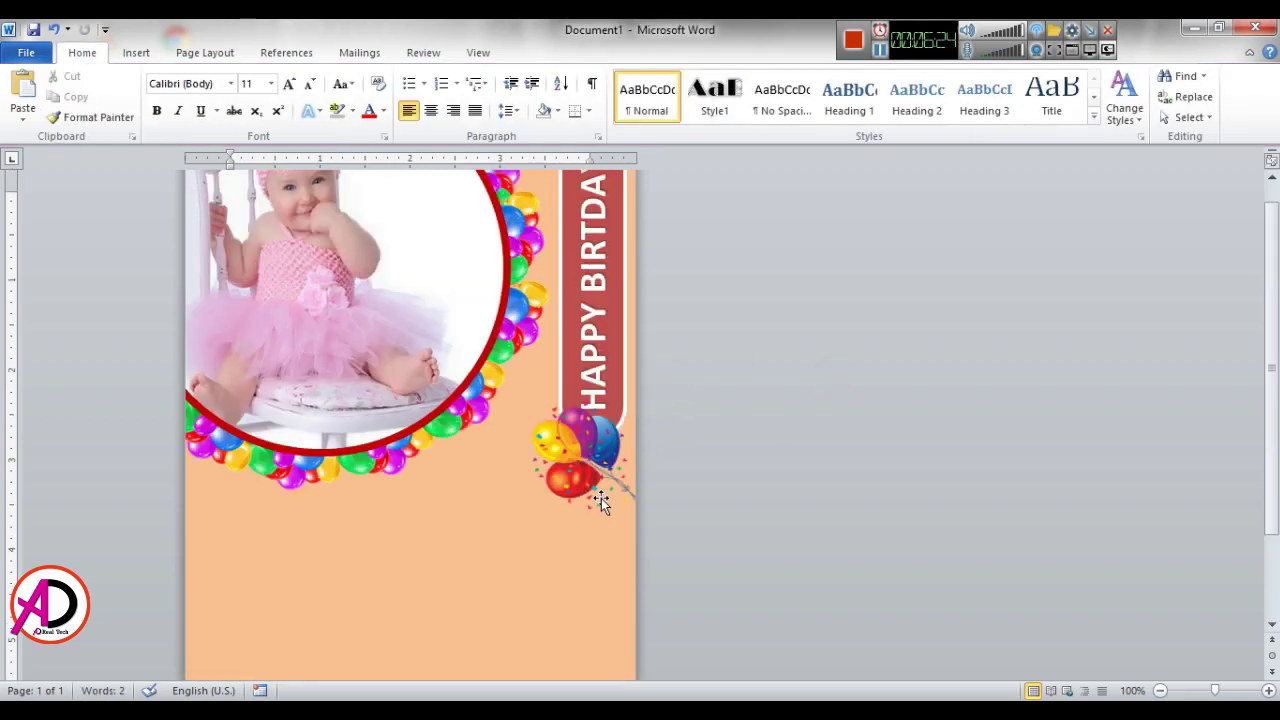
Step: Insert a WordArt box and move it below the photo
click(134, 53)
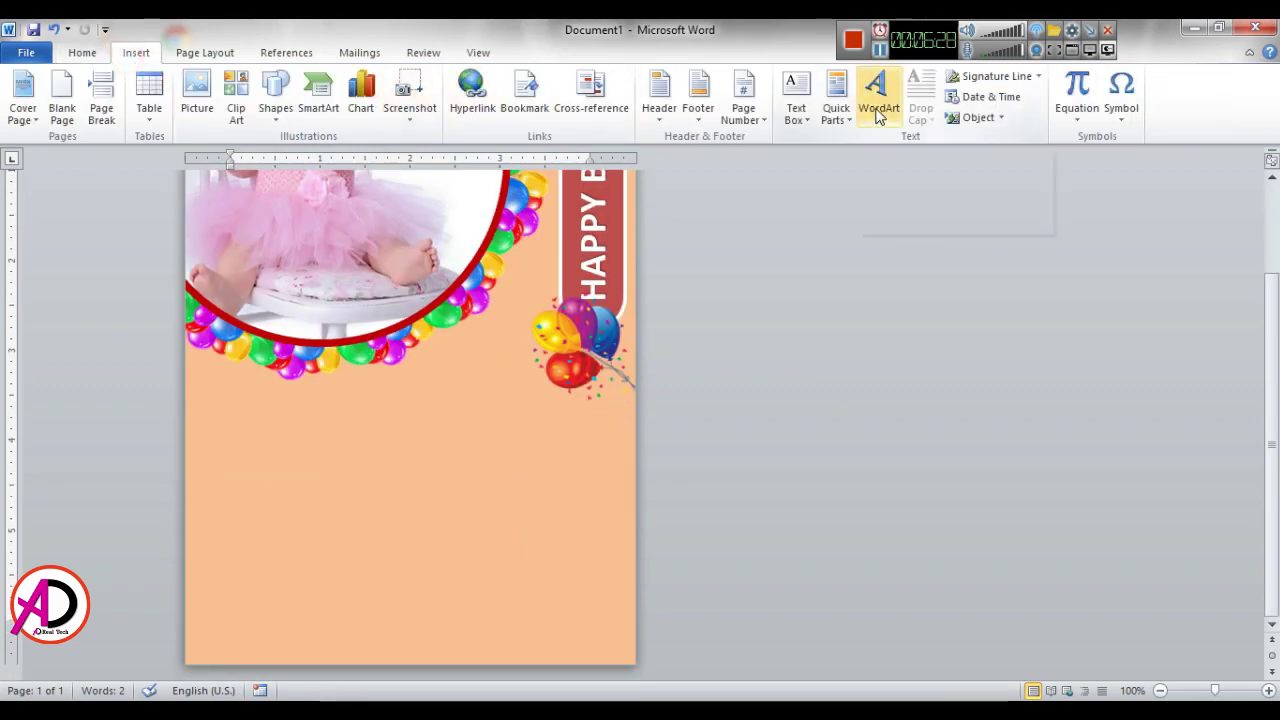
click(878, 108)
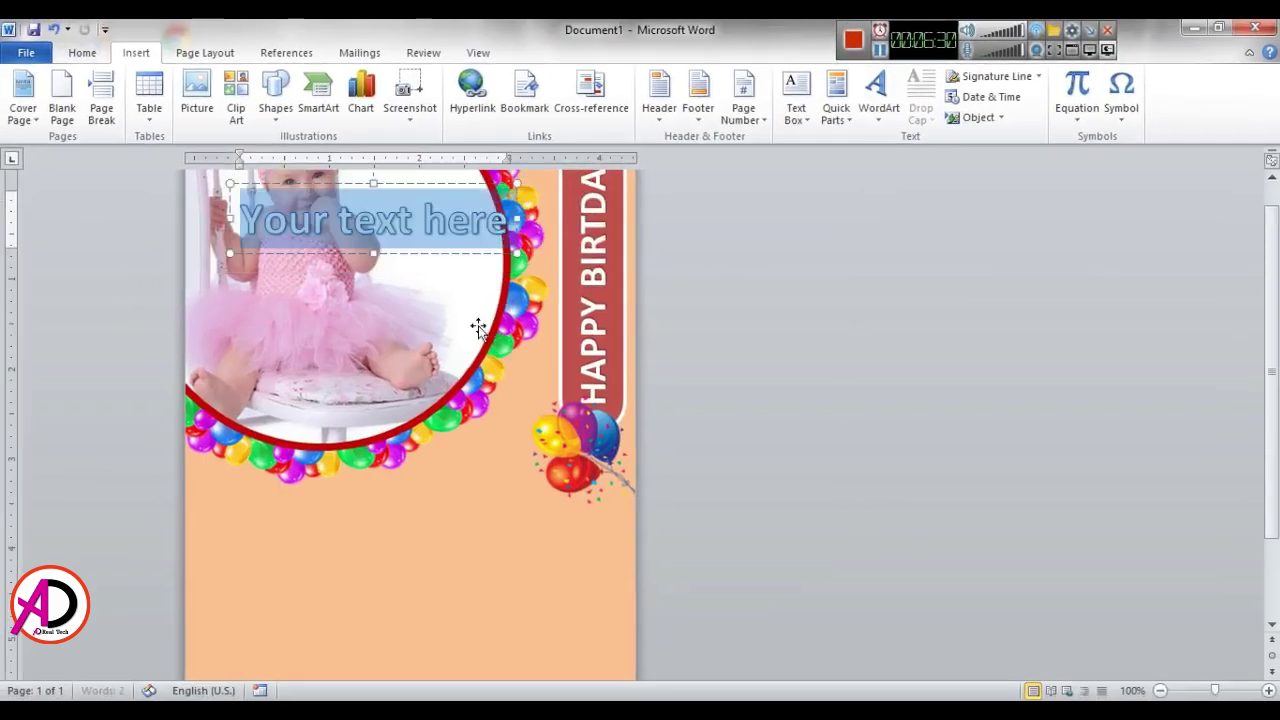
drag(427, 187, 448, 515)
Step: Replace the placeholder with the baby's full name, shrink its font, and nudge it up
triple_click(441, 535)
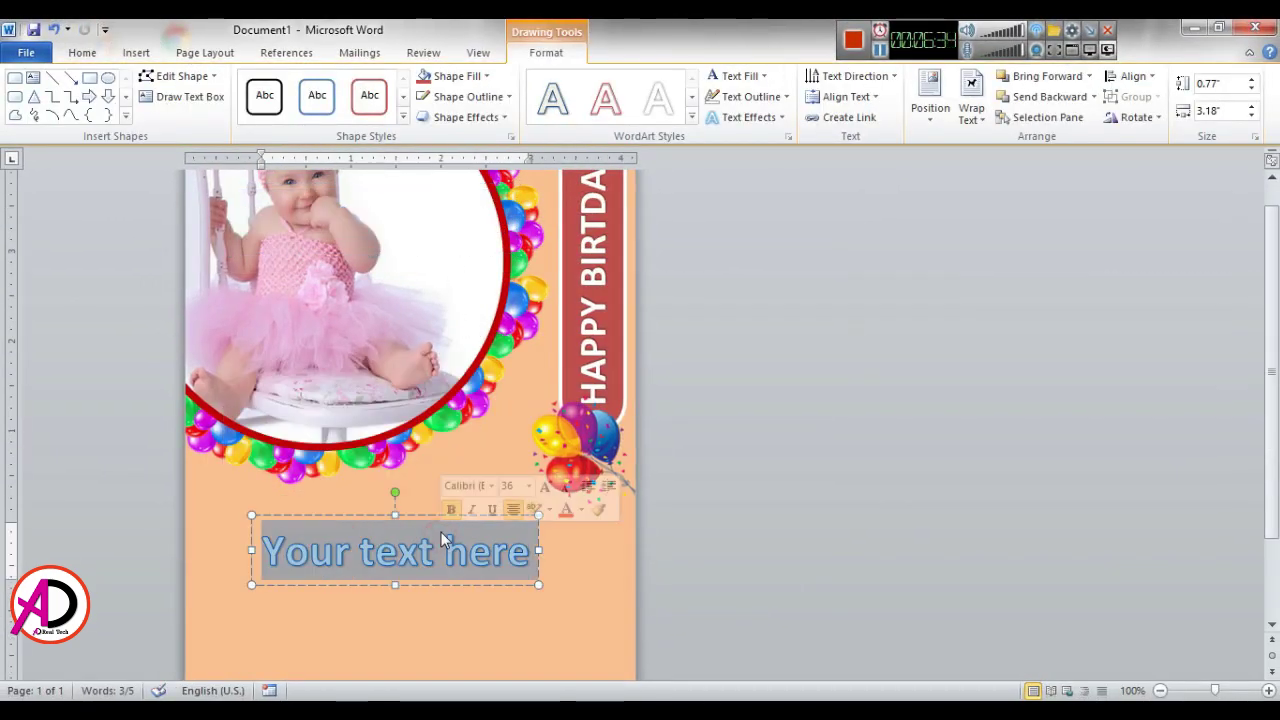
text(aNU)
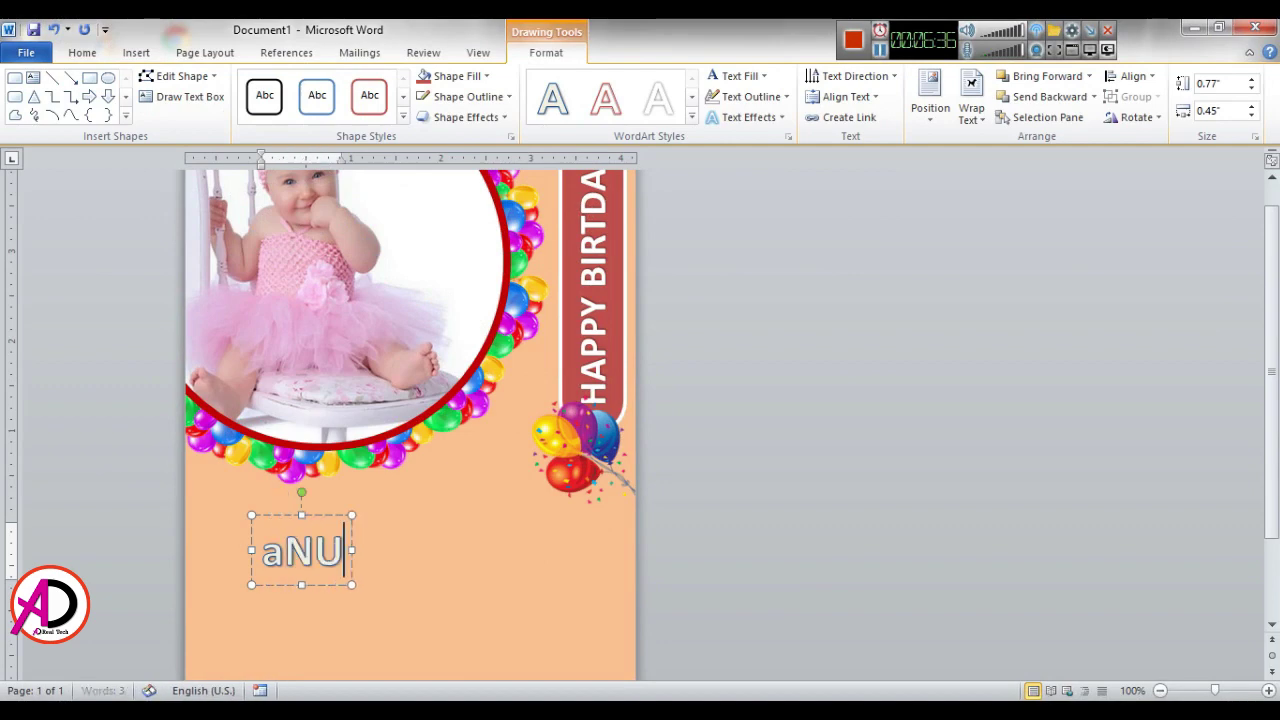
key(BackSpace)
key(BackSpace)
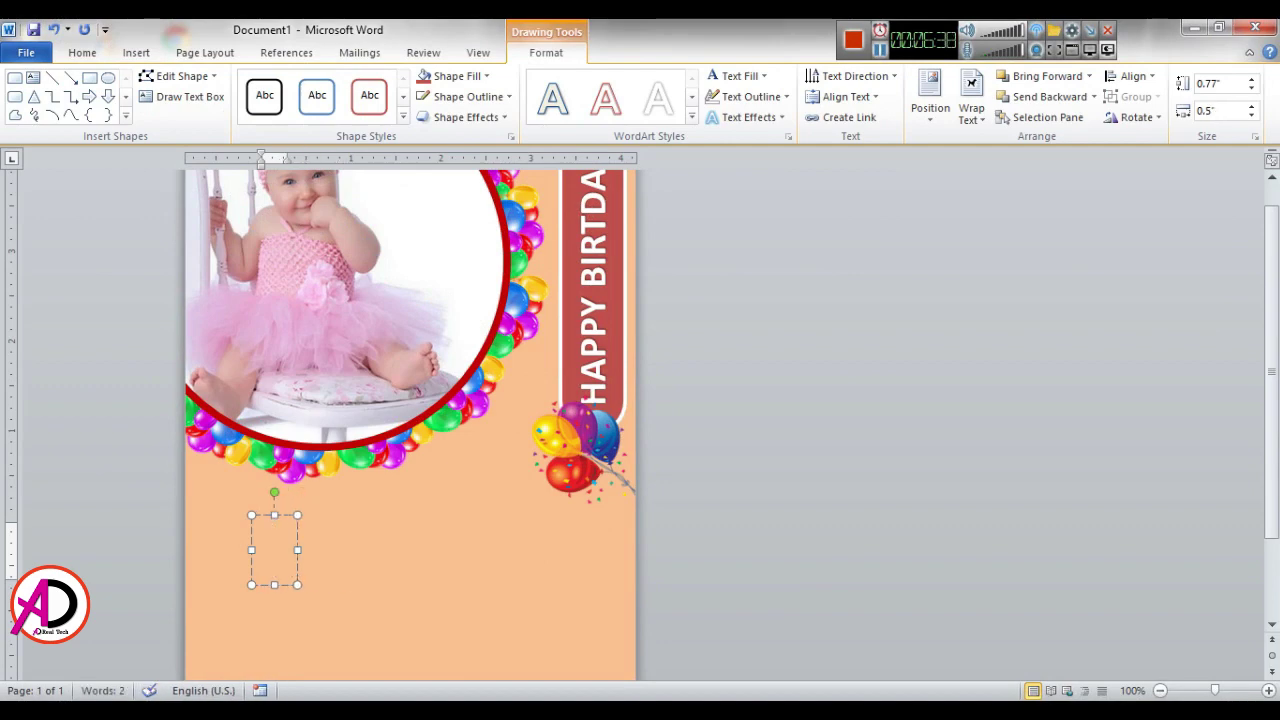
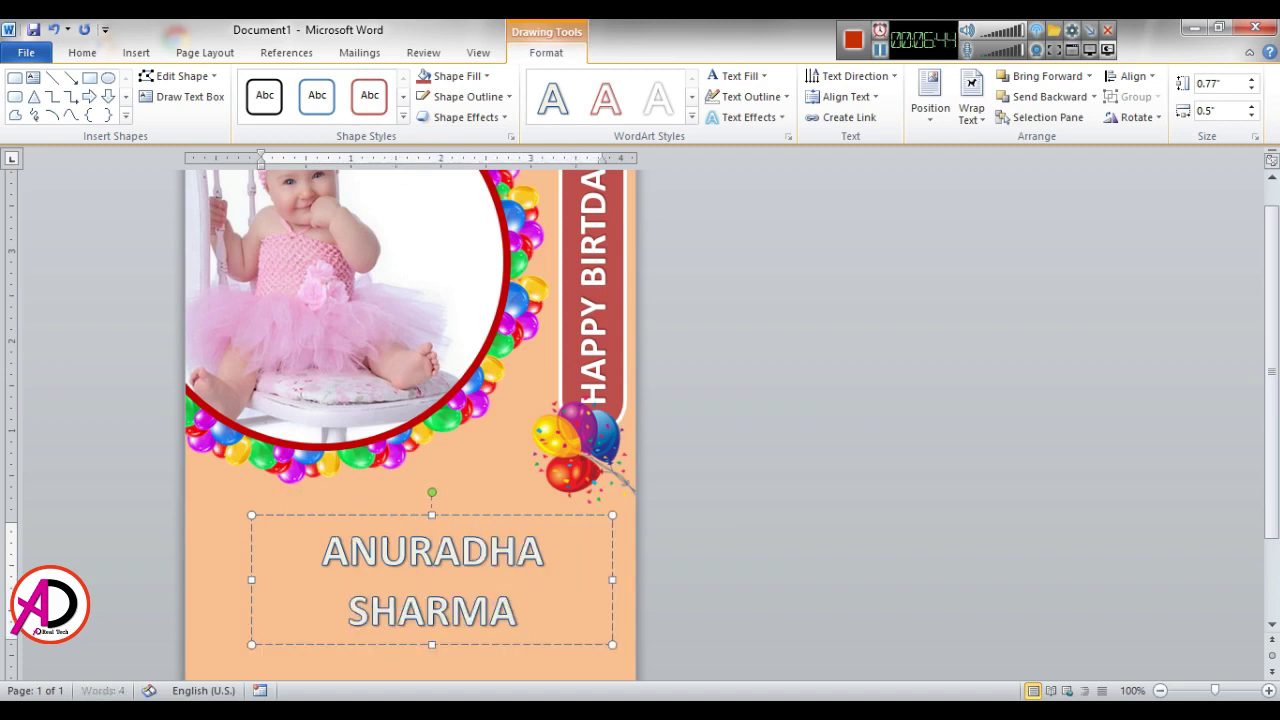
key(ctrl+a)
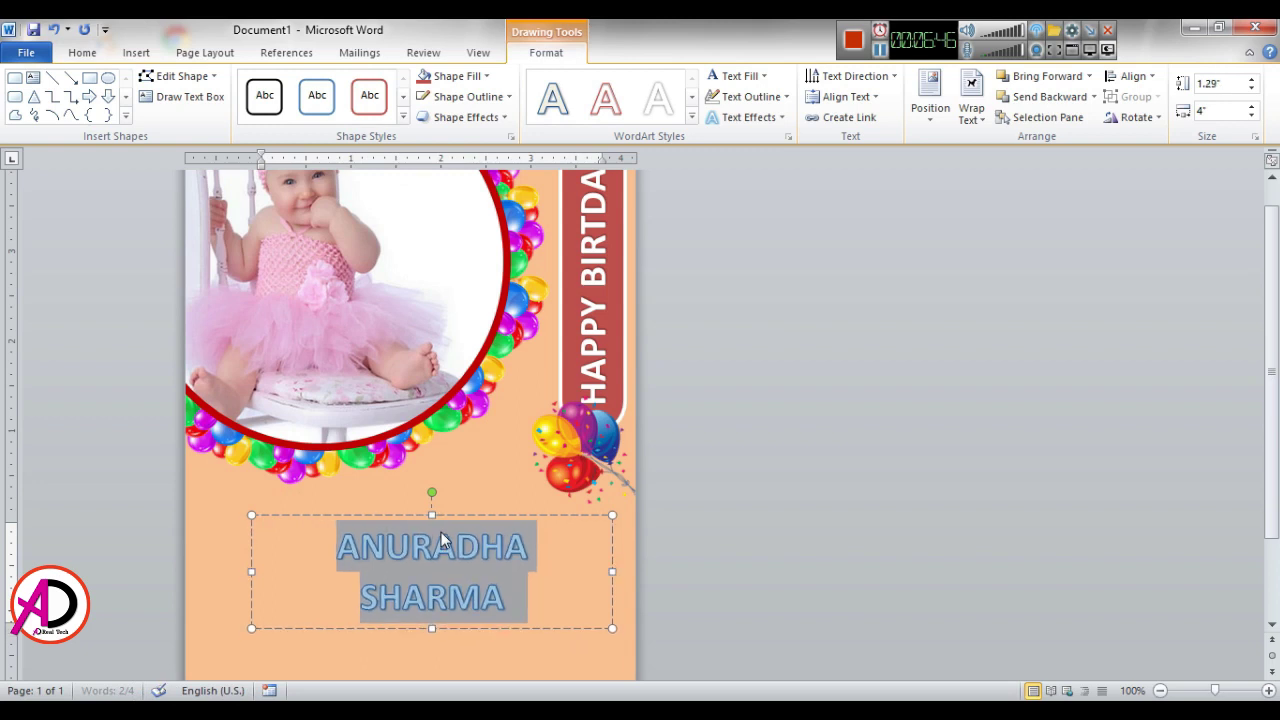
key(ctrl+bracketleft)
key(ctrl+bracketleft)
key(ctrl+bracketleft)
key(ctrl+bracketleft)
key(ctrl+bracketleft)
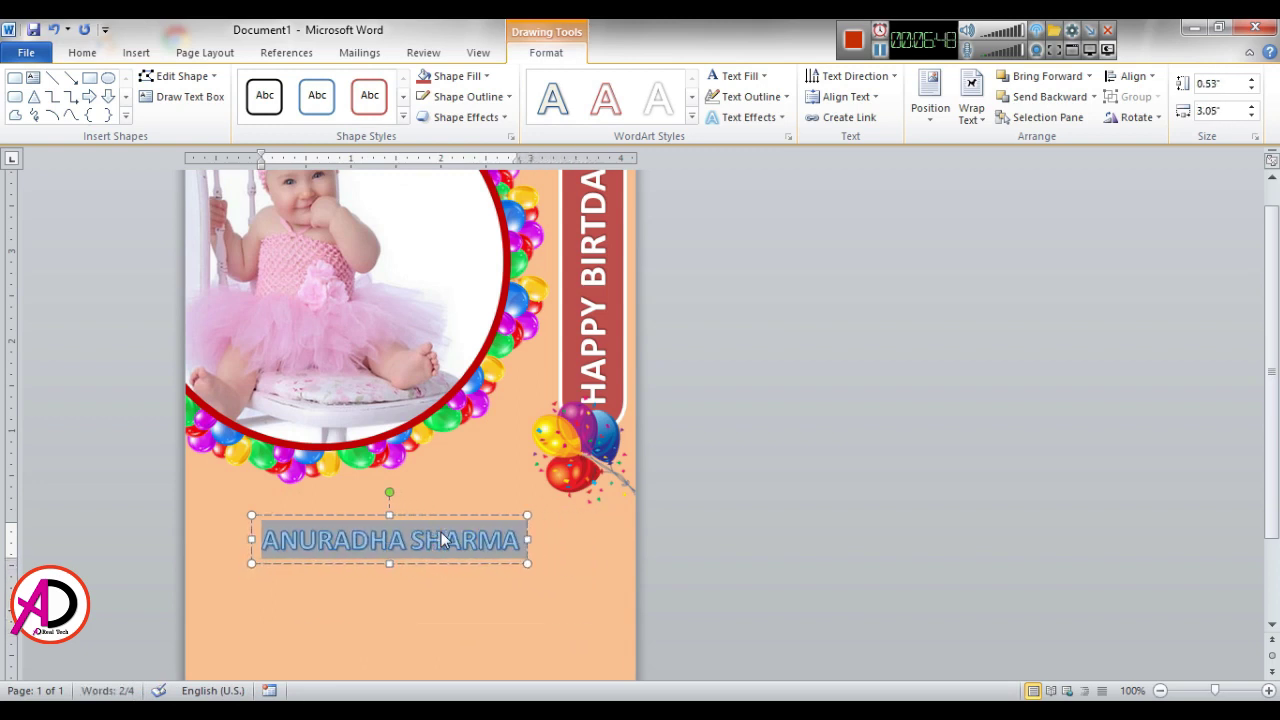
drag(426, 514, 429, 502)
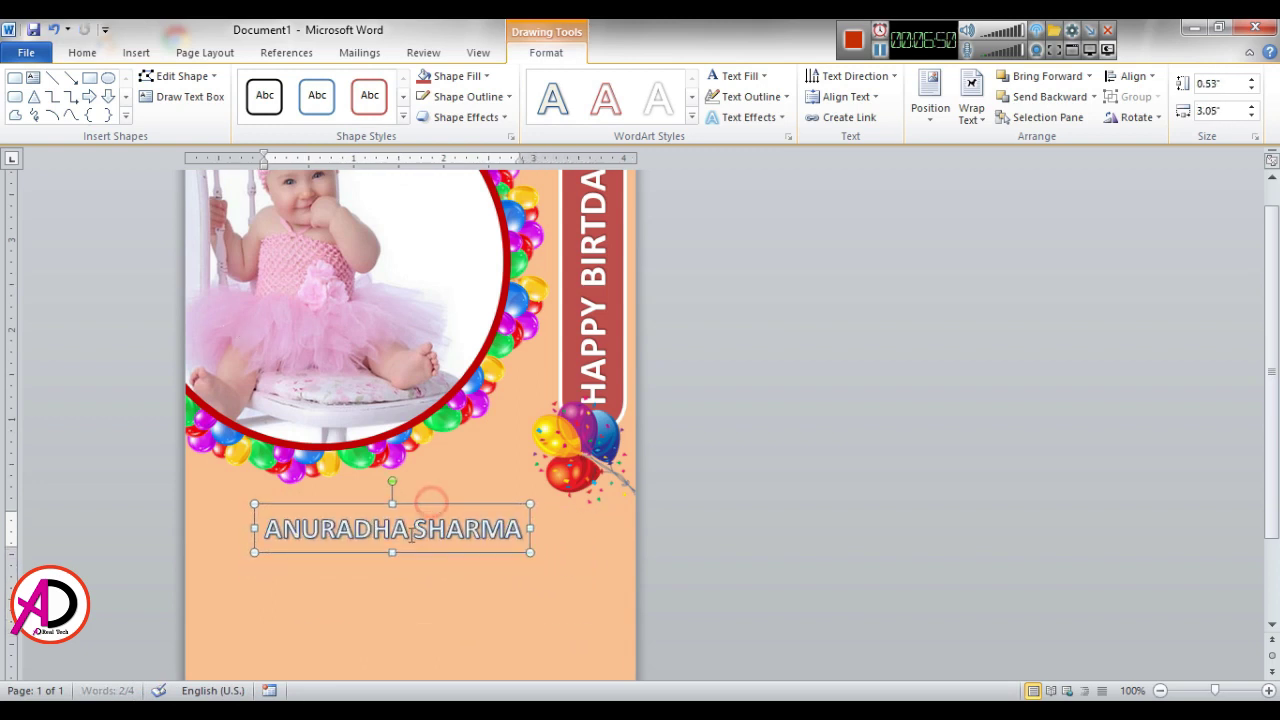
Step: Change the name WordArt's font to Aero from the Home font list
click(83, 52)
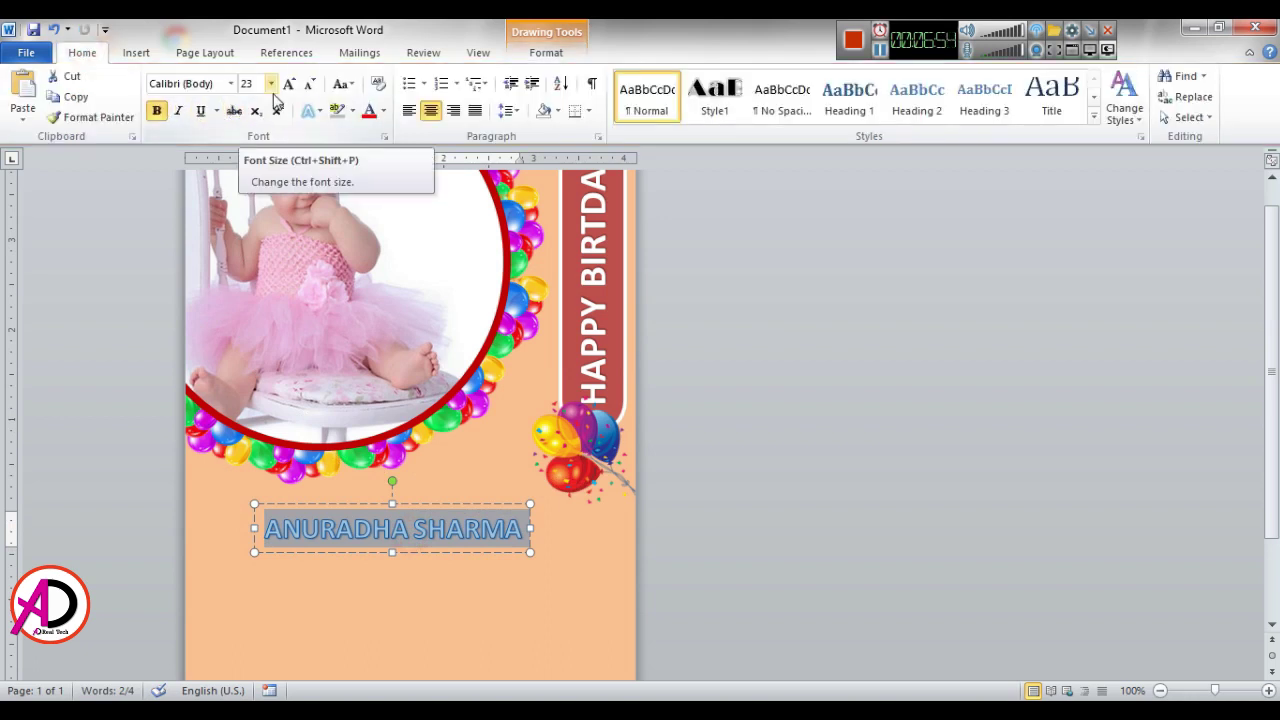
click(224, 84)
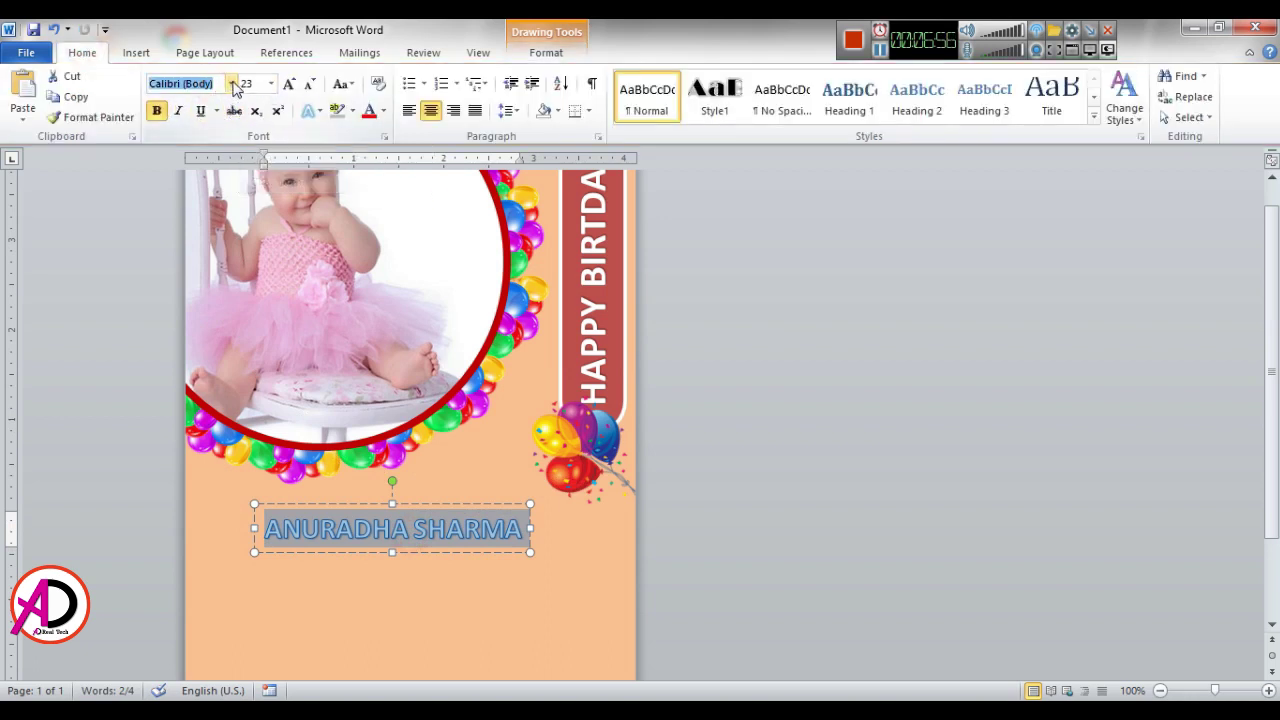
click(232, 84)
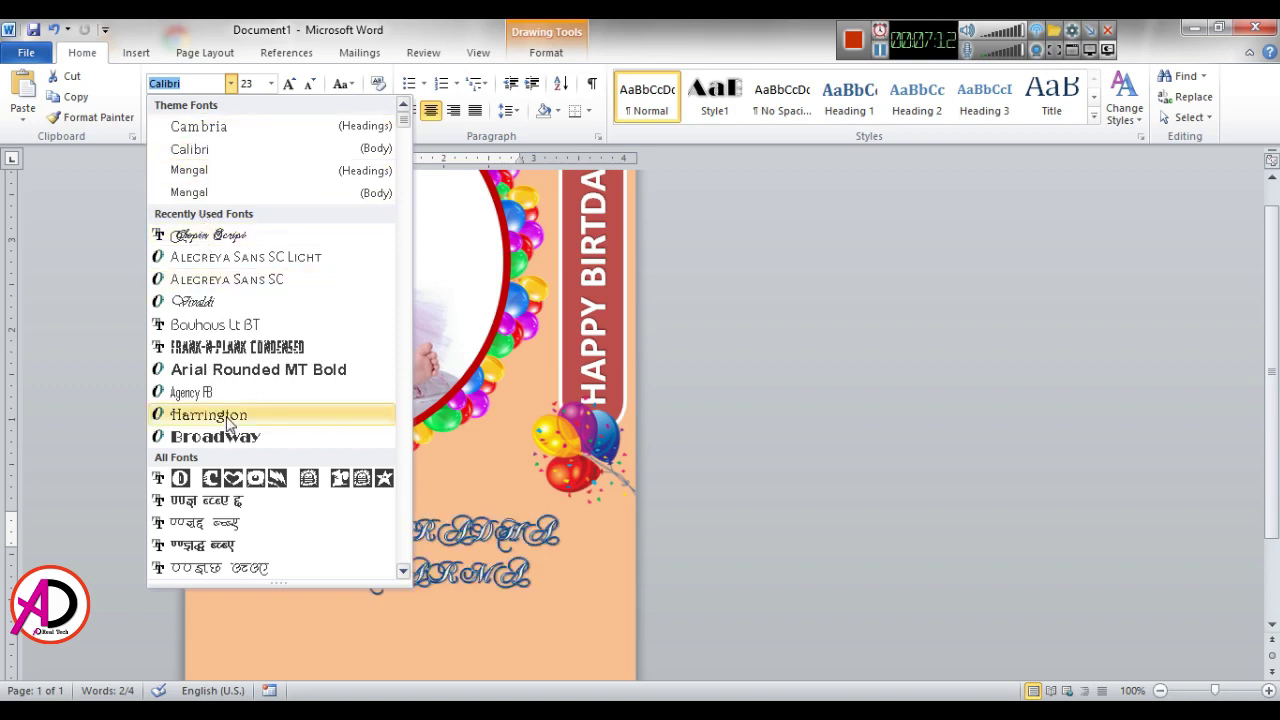
scroll(230, 428, down, 6)
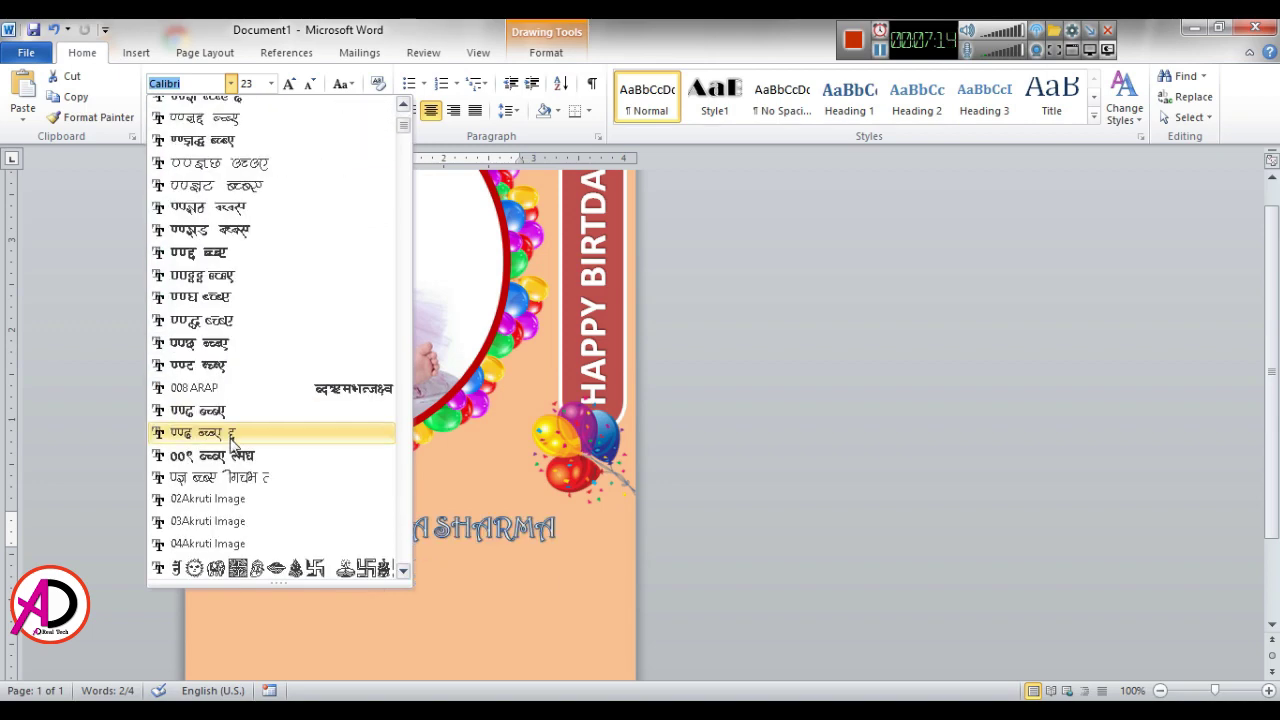
scroll(232, 440, down, 8)
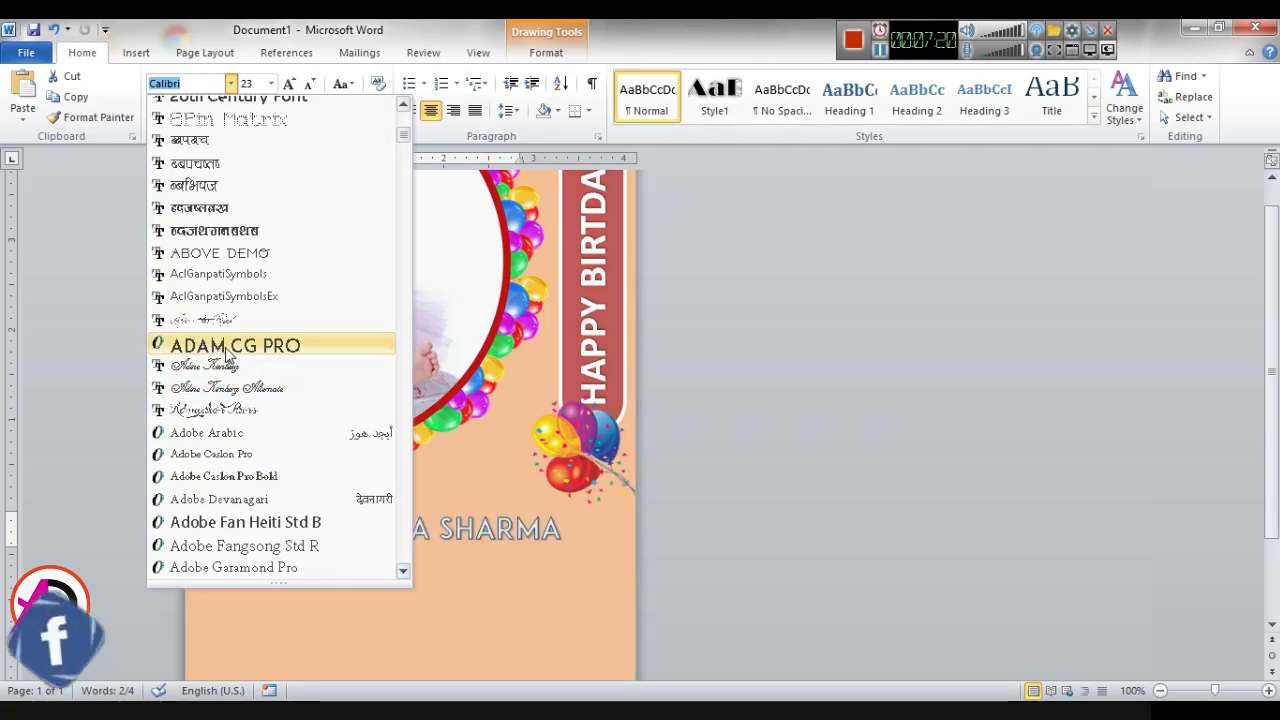
scroll(222, 513, down, 5)
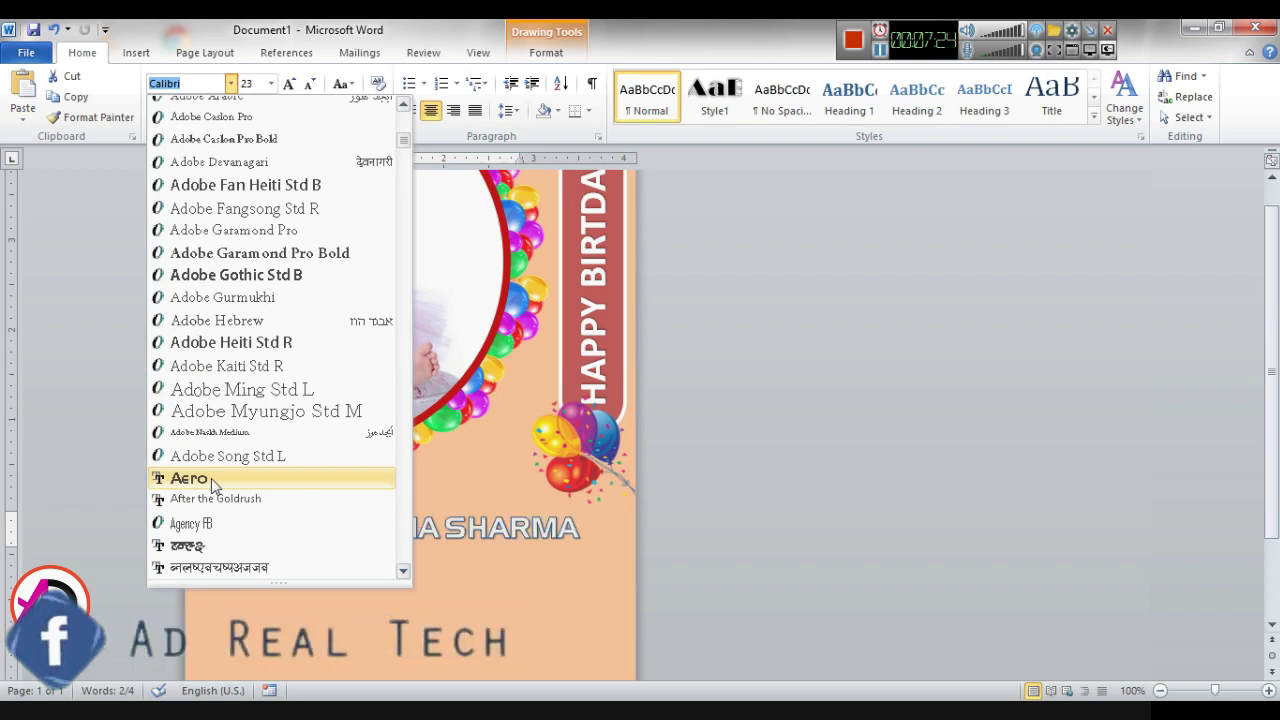
click(213, 485)
click(840, 573)
click(466, 517)
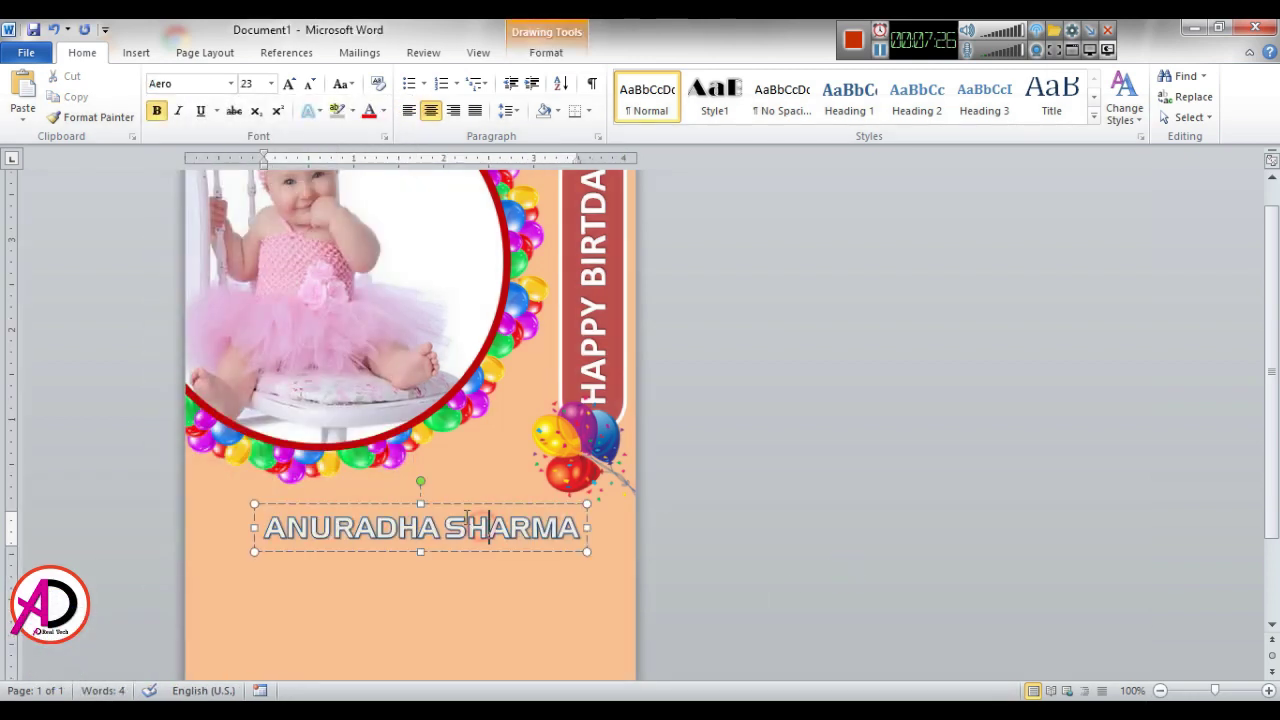
Step: Make the name's lettering solid black and remove its shadow
drag(456, 508, 440, 508)
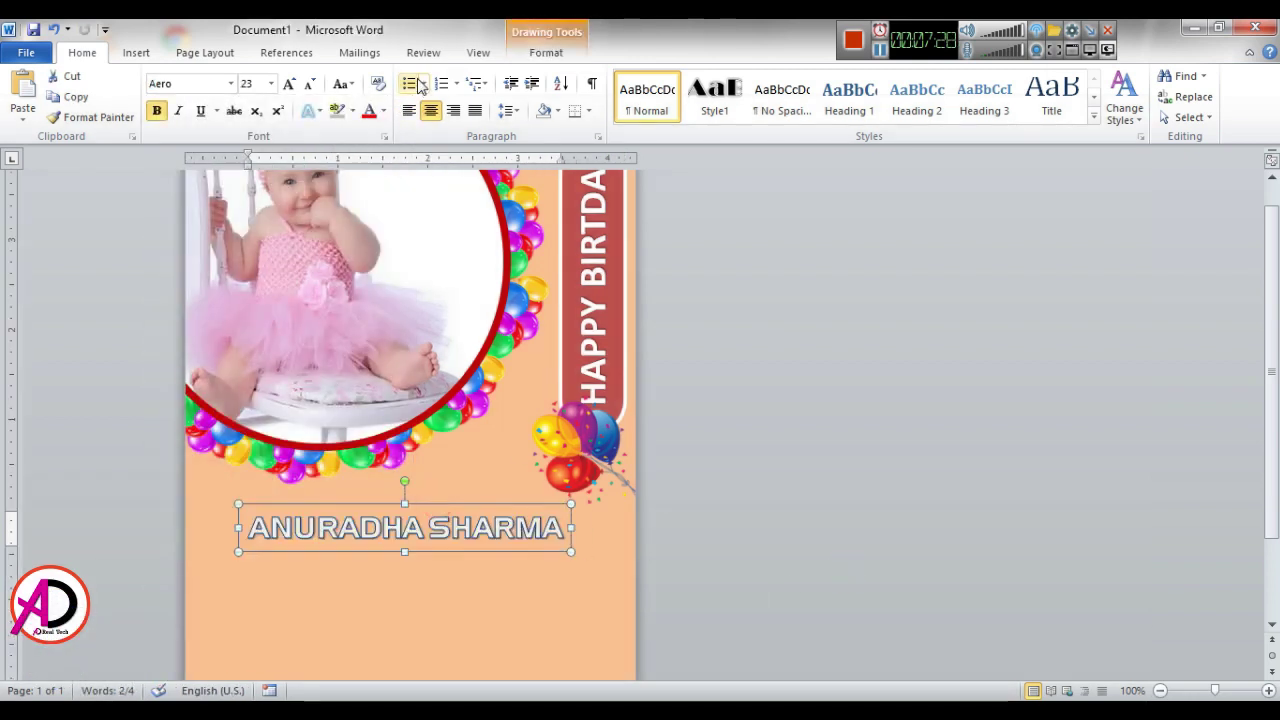
click(546, 53)
click(742, 76)
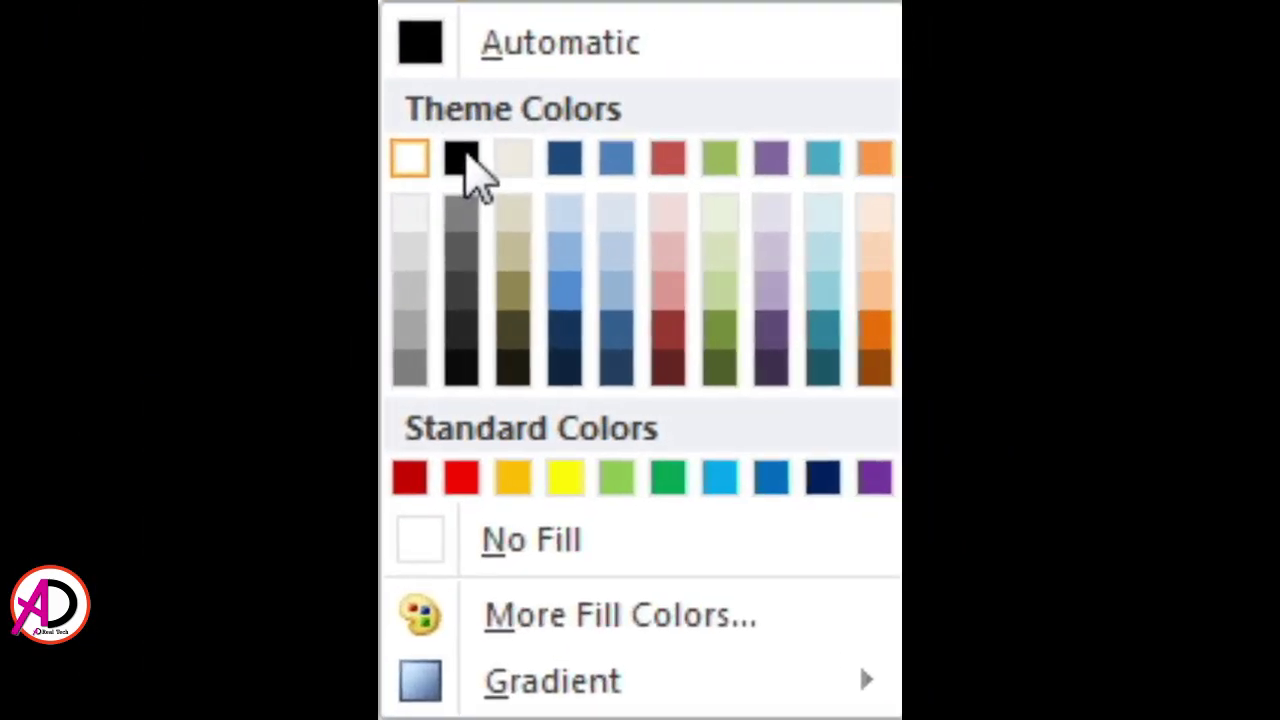
click(461, 158)
click(748, 93)
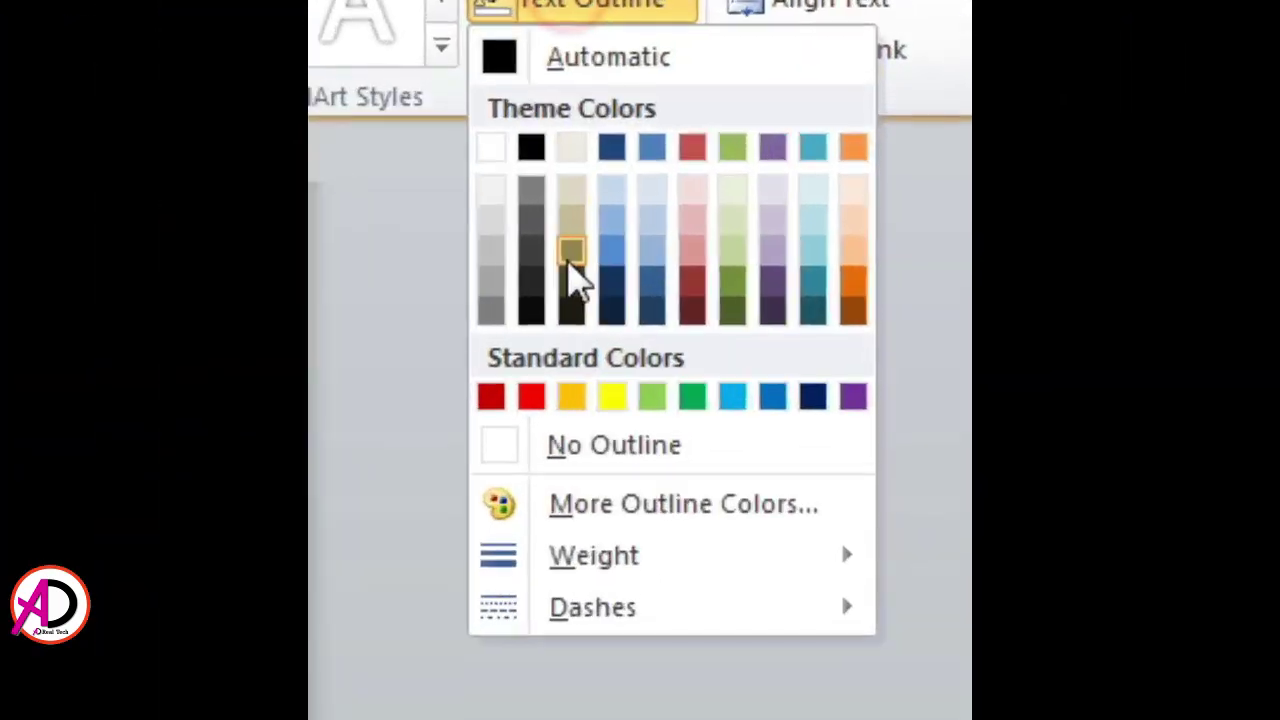
click(548, 495)
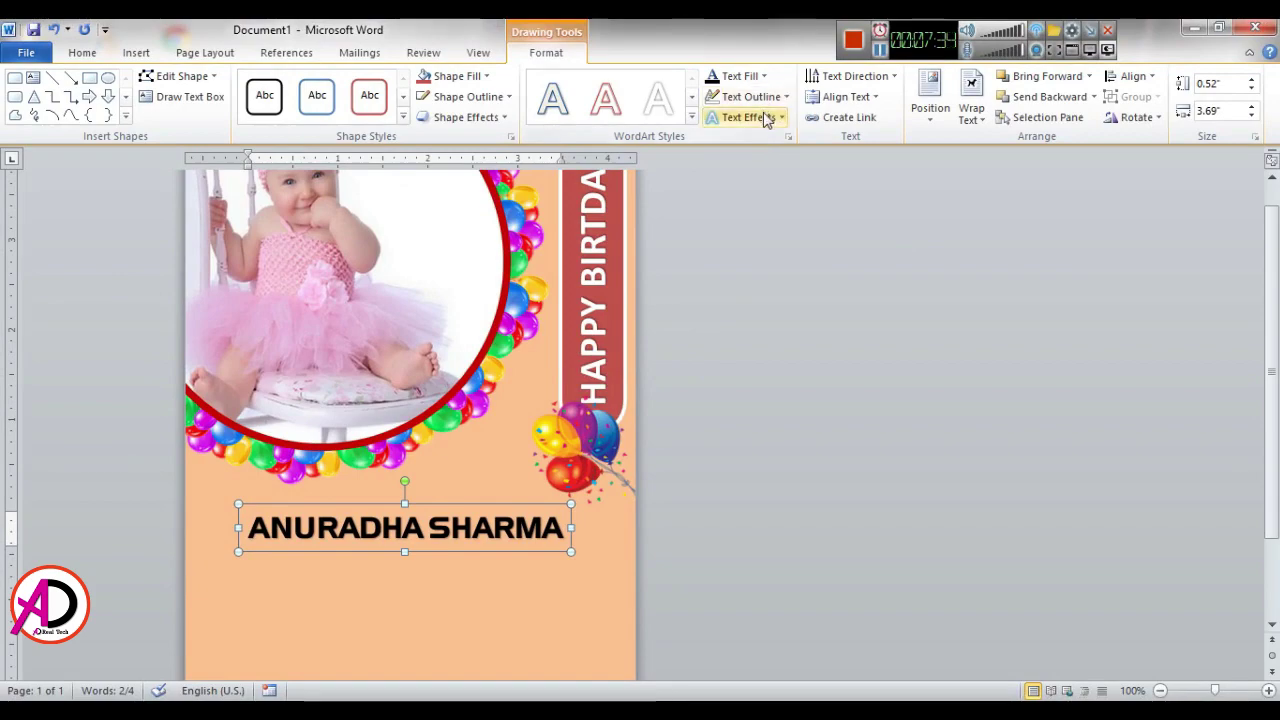
click(748, 117)
mouse_move(640, 63)
click(551, 69)
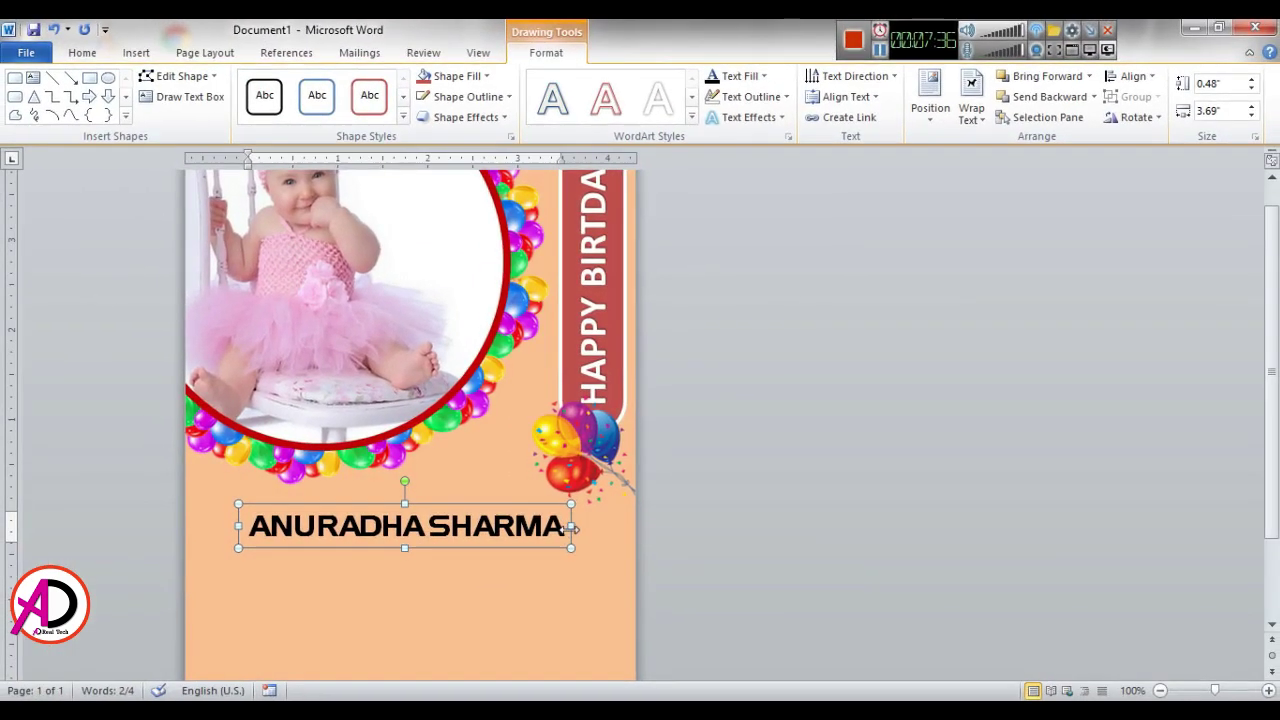
Step: Adjust the name's font size and widen its box to 3.73 inches so it fits one line
drag(571, 526, 516, 530)
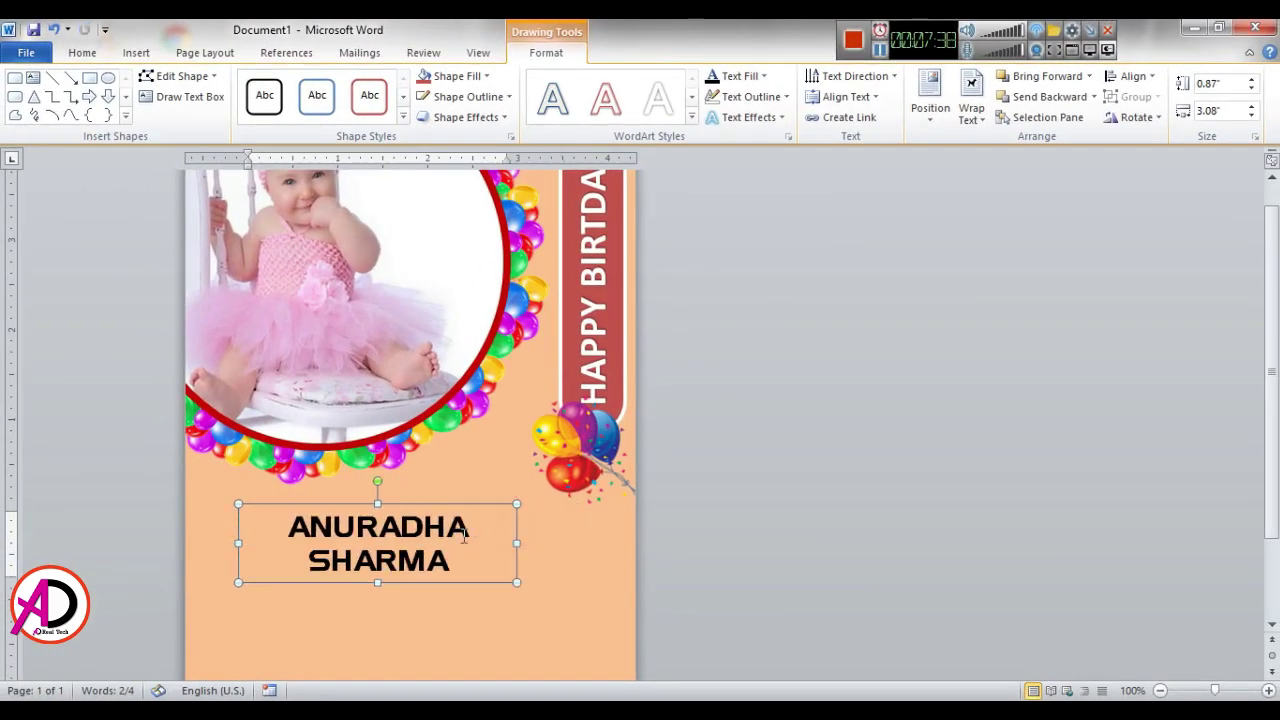
triple_click(445, 530)
key(ctrl+shift+comma)
key(ctrl+shift+comma)
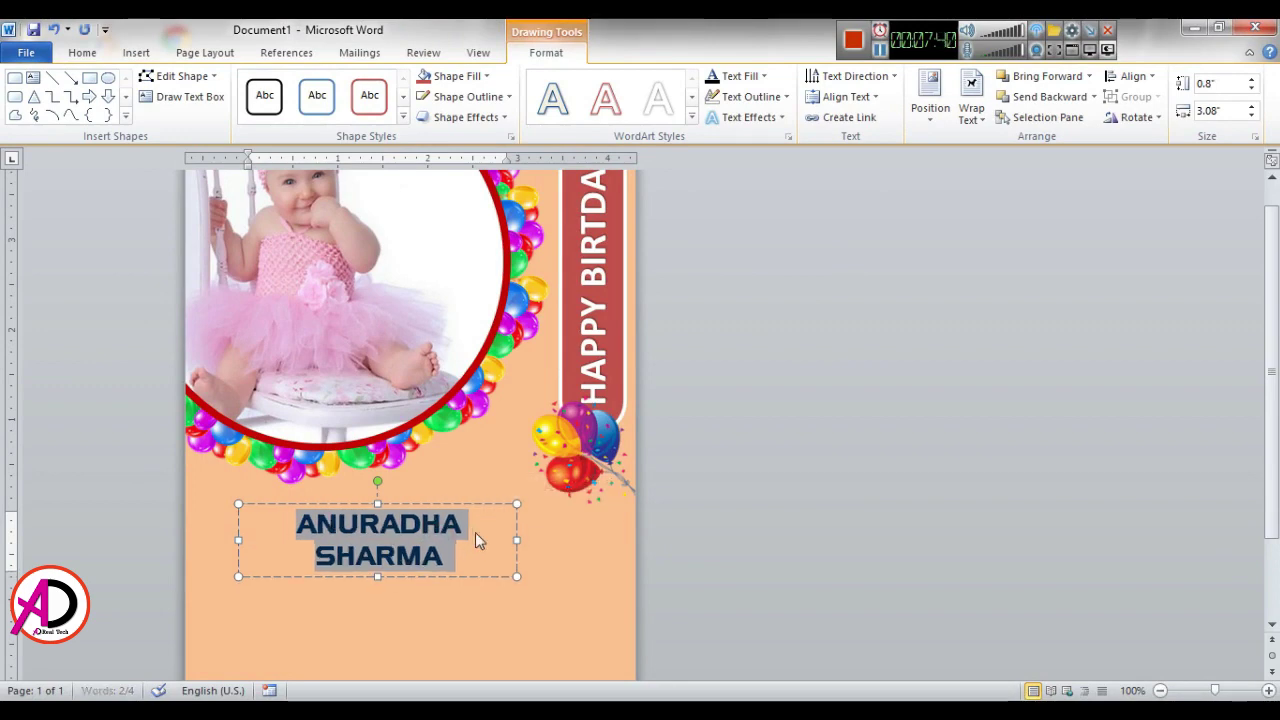
key(ctrl+shift+period)
key(ctrl+shift+period)
drag(516, 541, 576, 541)
drag(454, 505, 442, 504)
scroll(514, 571, down, 3)
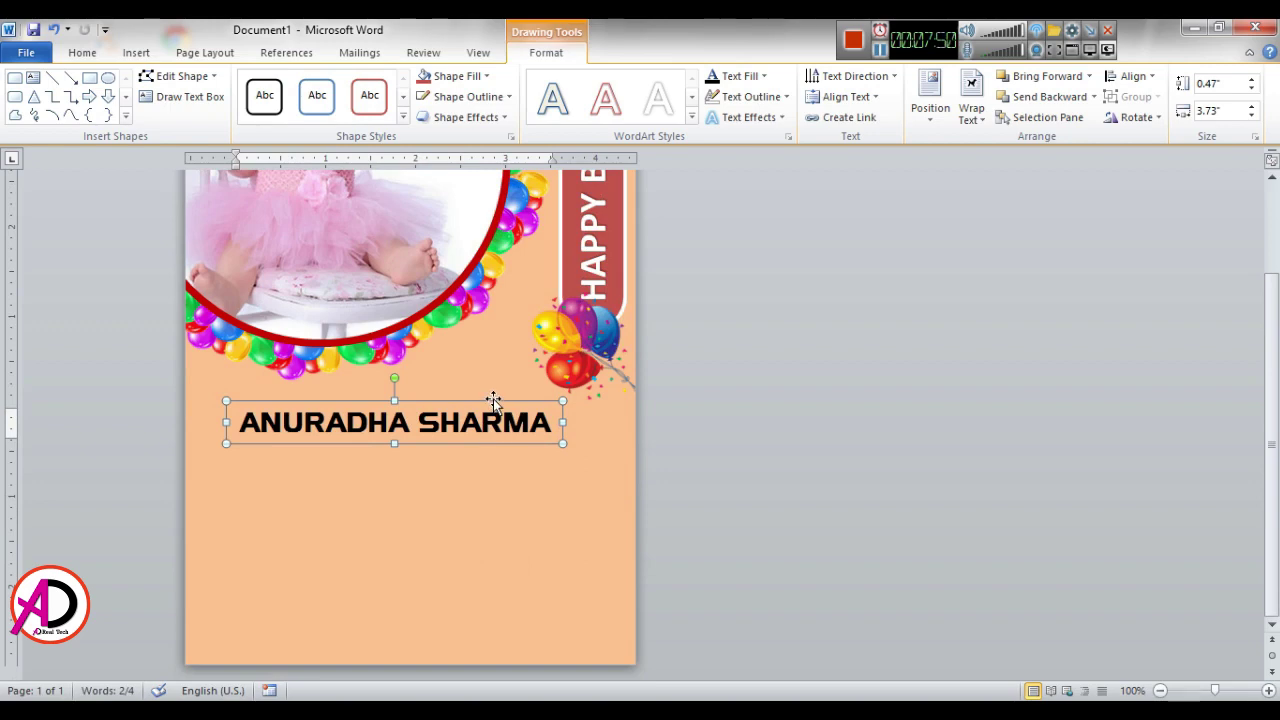
drag(493, 400, 501, 400)
scroll(505, 446, up, 3)
click(828, 411)
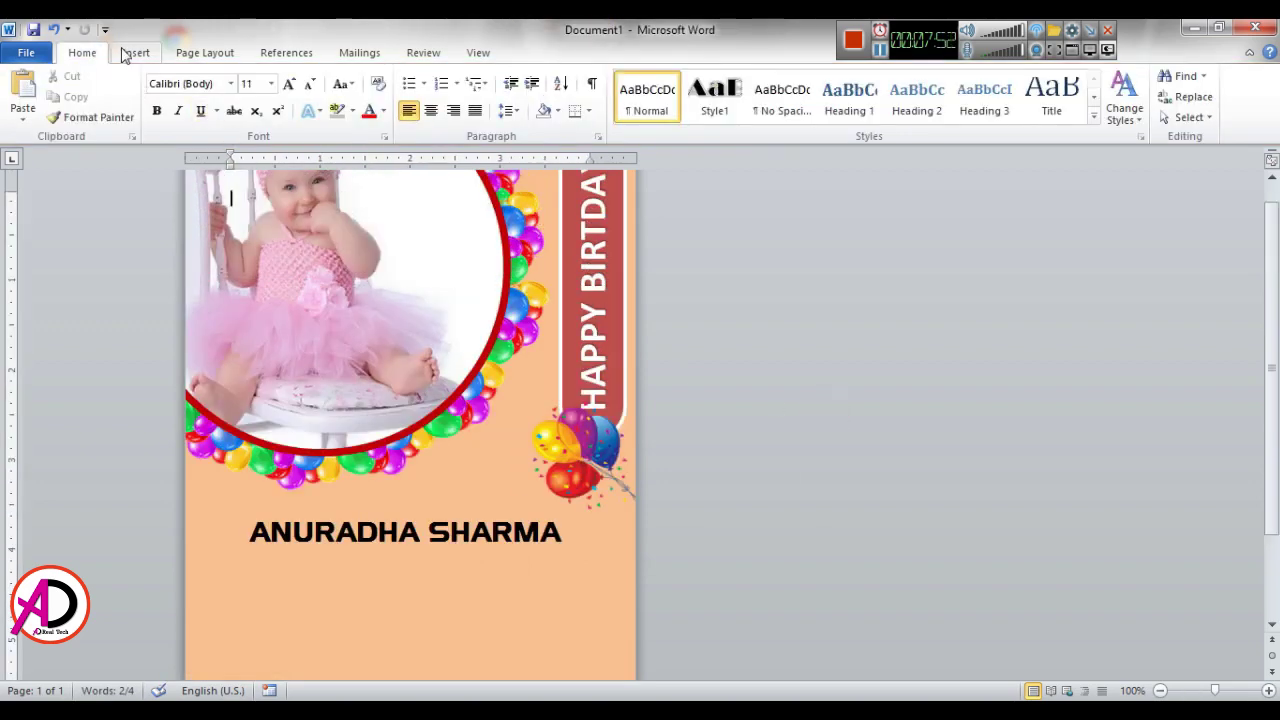
Step: Insert the 'new png' flower picture in front of text, shrink it, and place it left of the name
click(136, 52)
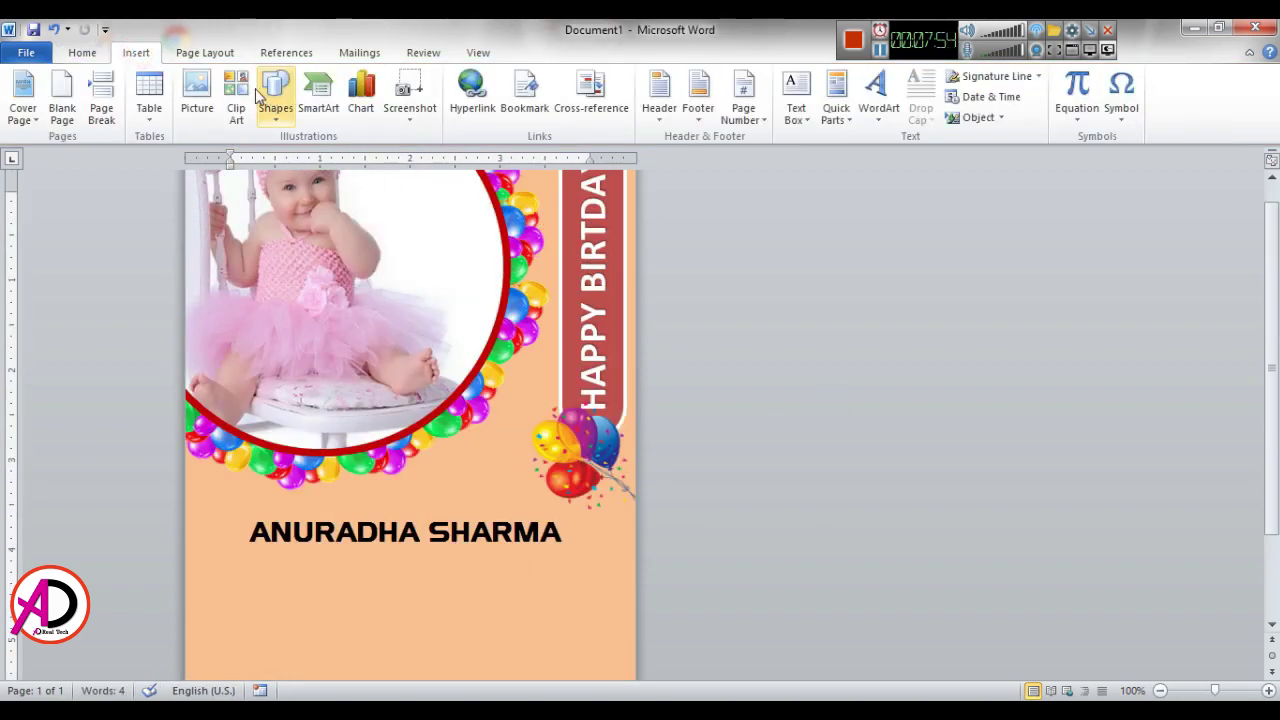
click(197, 85)
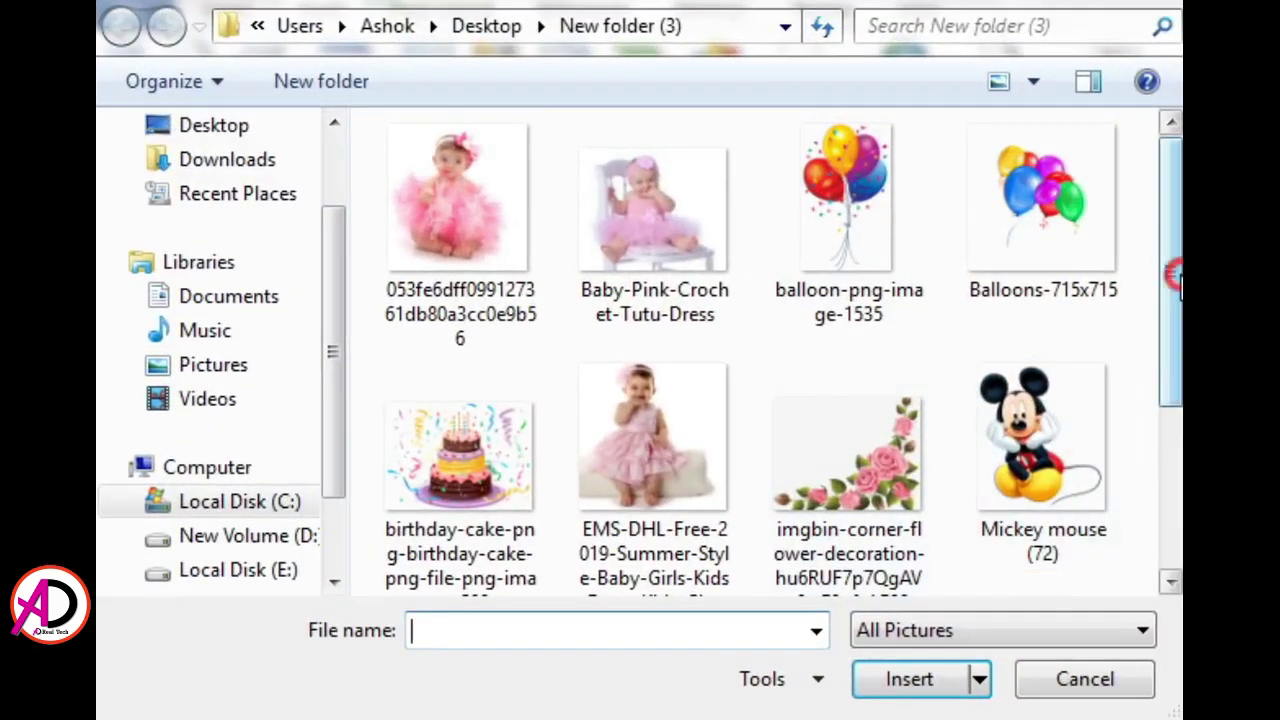
drag(1048, 258, 1048, 449)
click(676, 487)
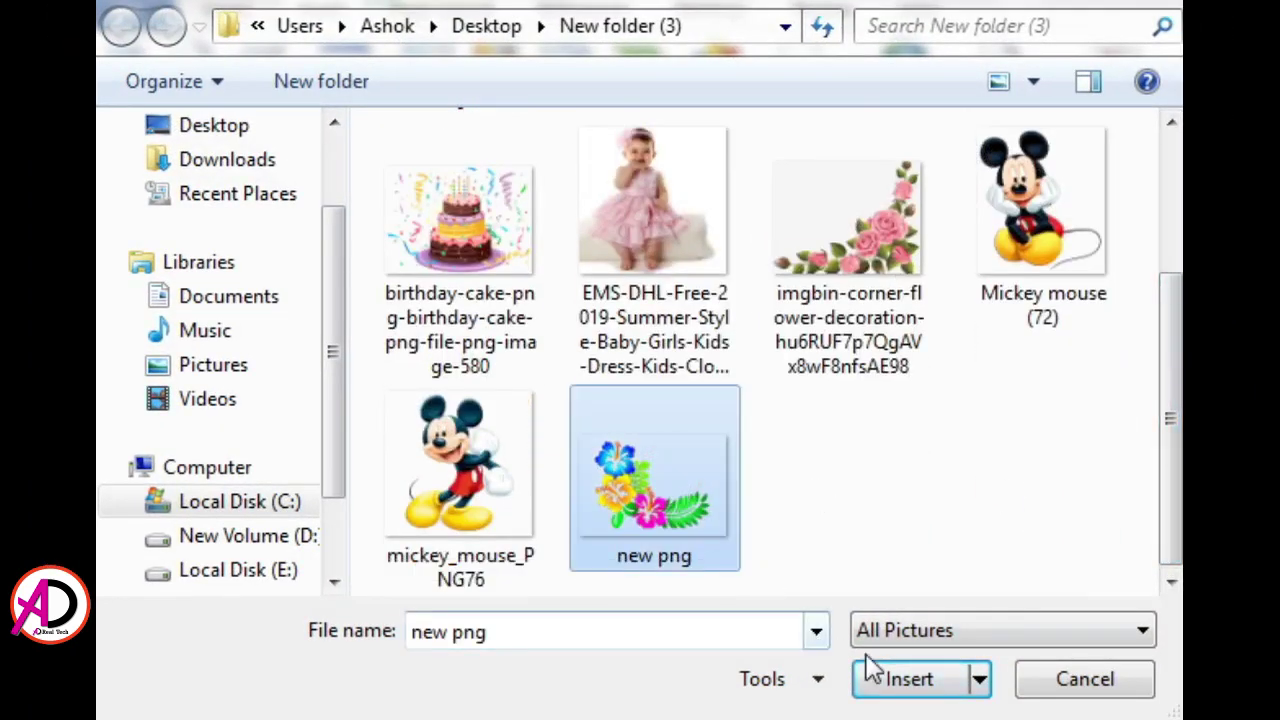
click(870, 667)
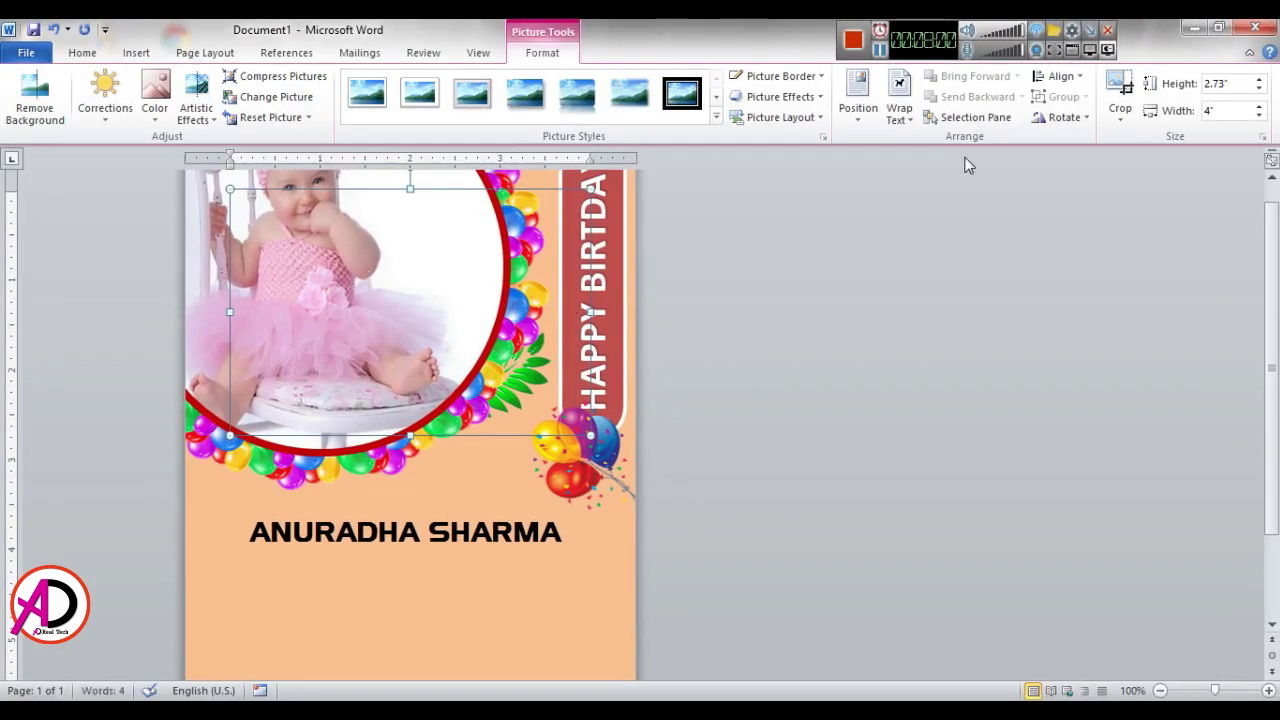
click(903, 110)
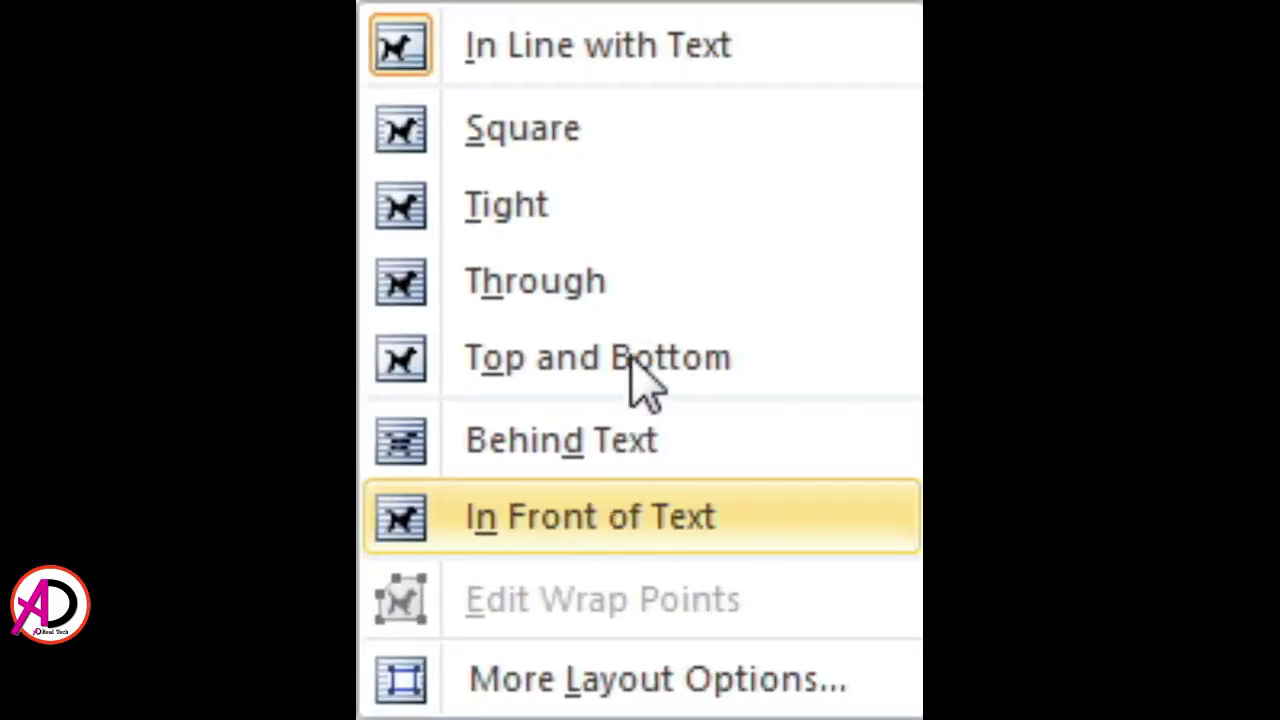
click(640, 514)
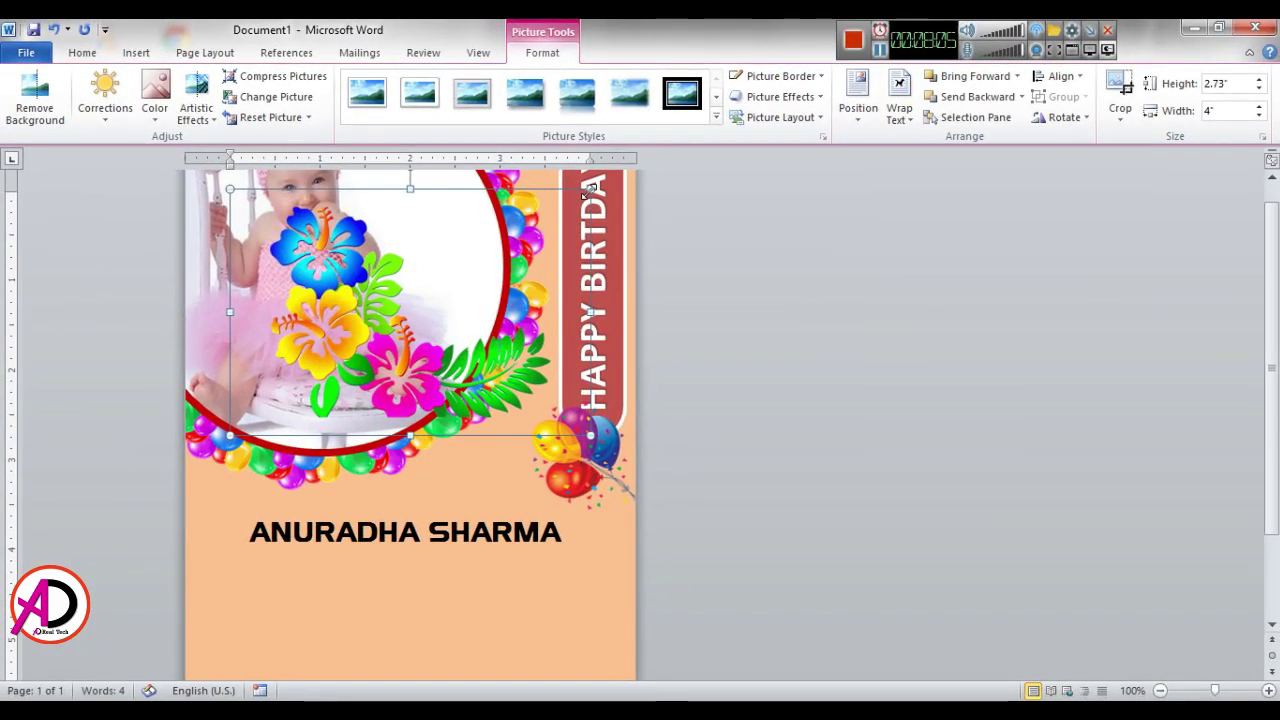
drag(536, 185, 334, 336)
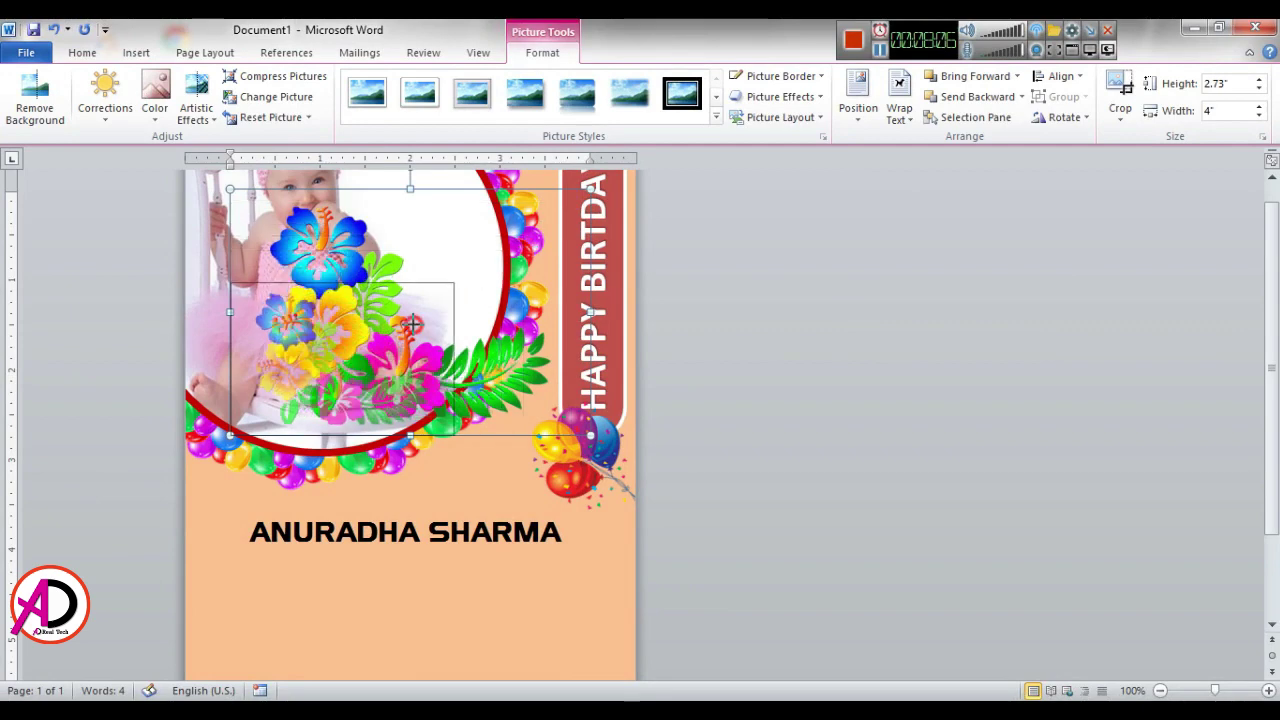
drag(411, 323, 324, 371)
drag(270, 426, 238, 564)
click(839, 519)
Step: Copy the flowers, flip the copy horizontally, and place it right of the name
scroll(839, 519, down, 2)
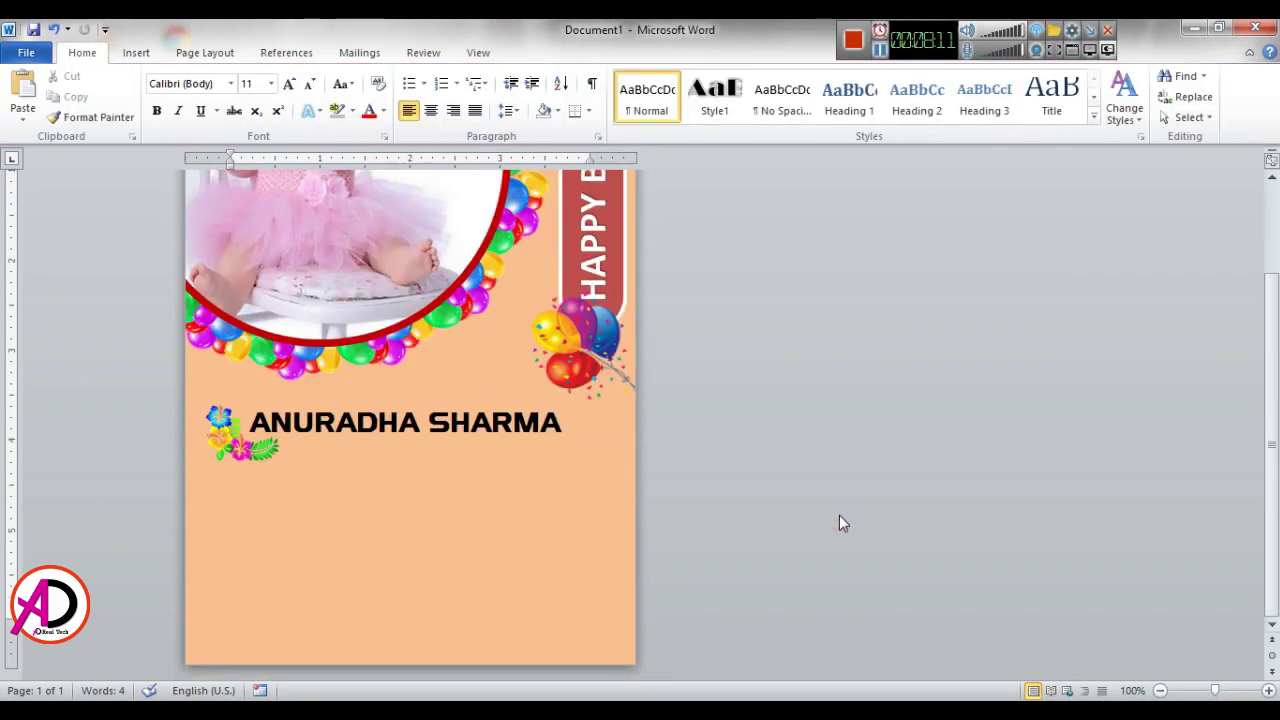
click(238, 456)
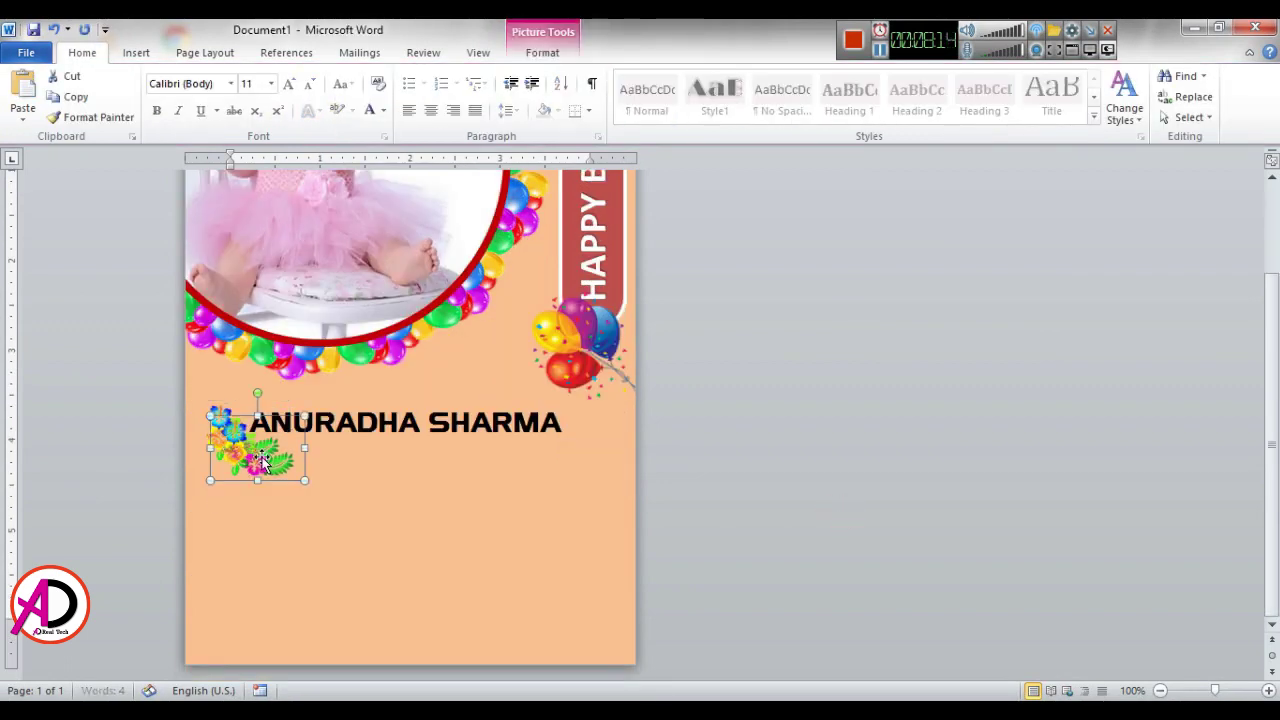
ctrl+drag(240, 440, 490, 483)
click(545, 52)
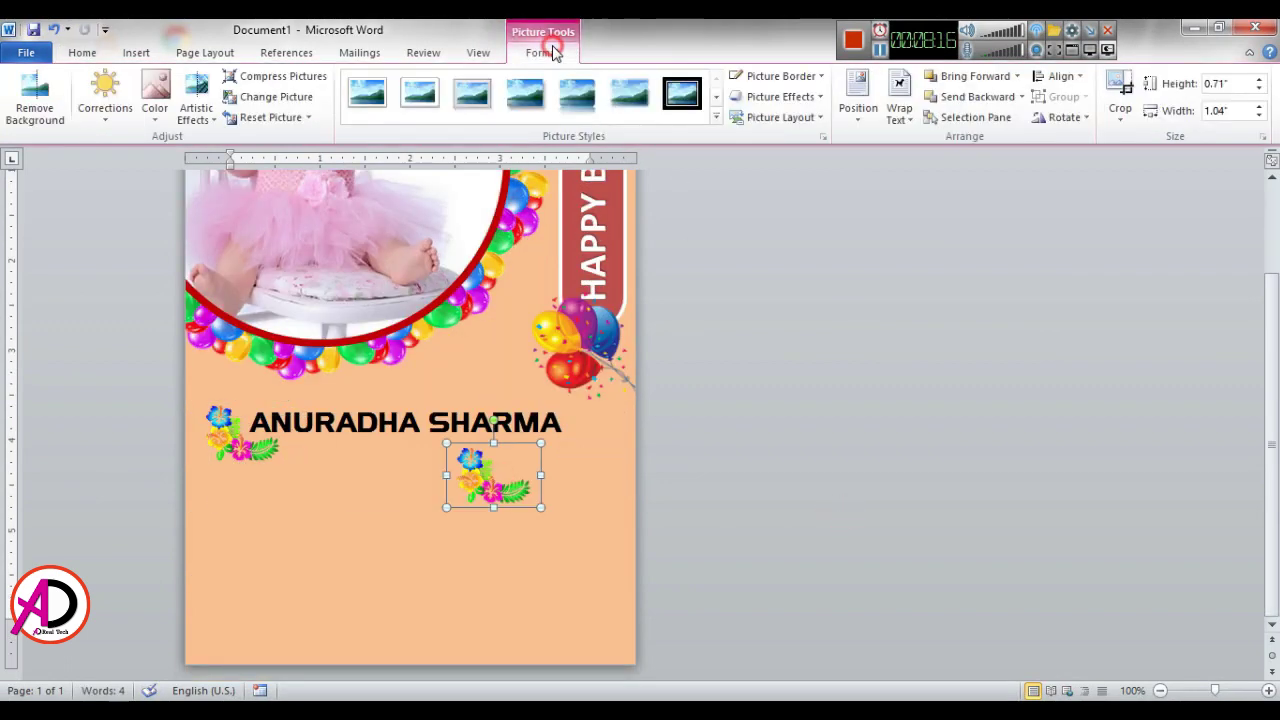
click(1088, 119)
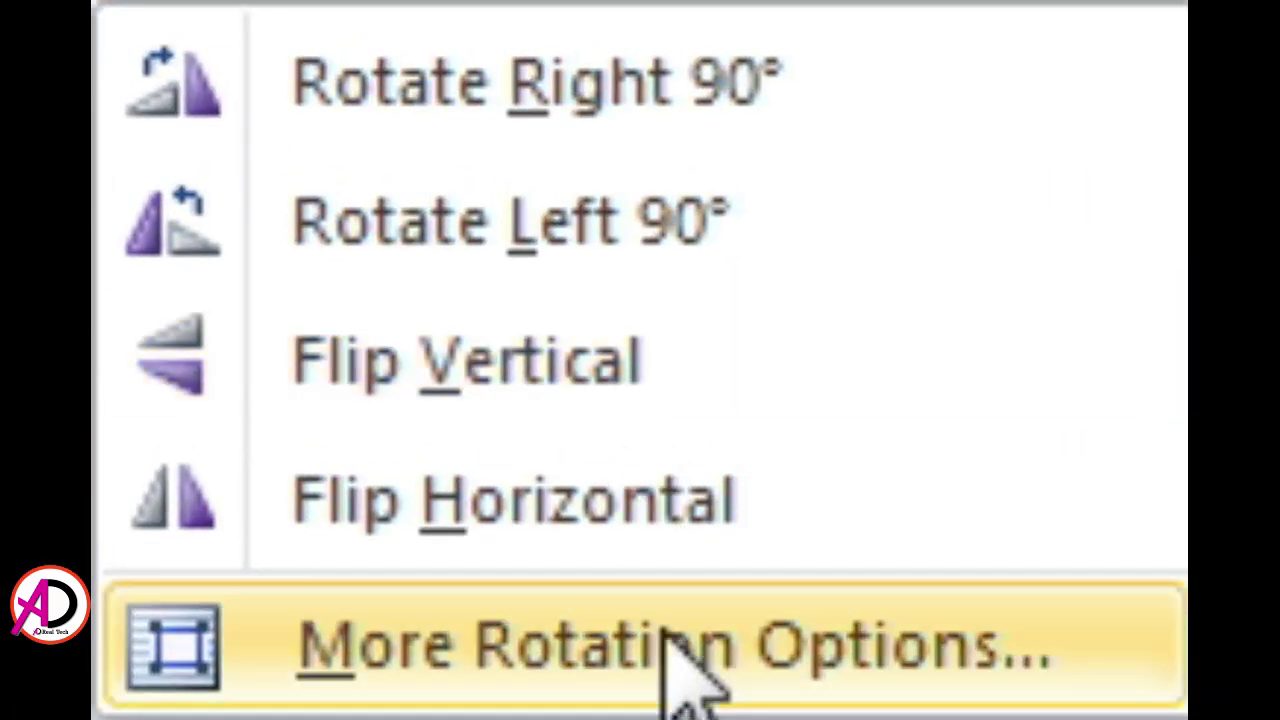
click(645, 533)
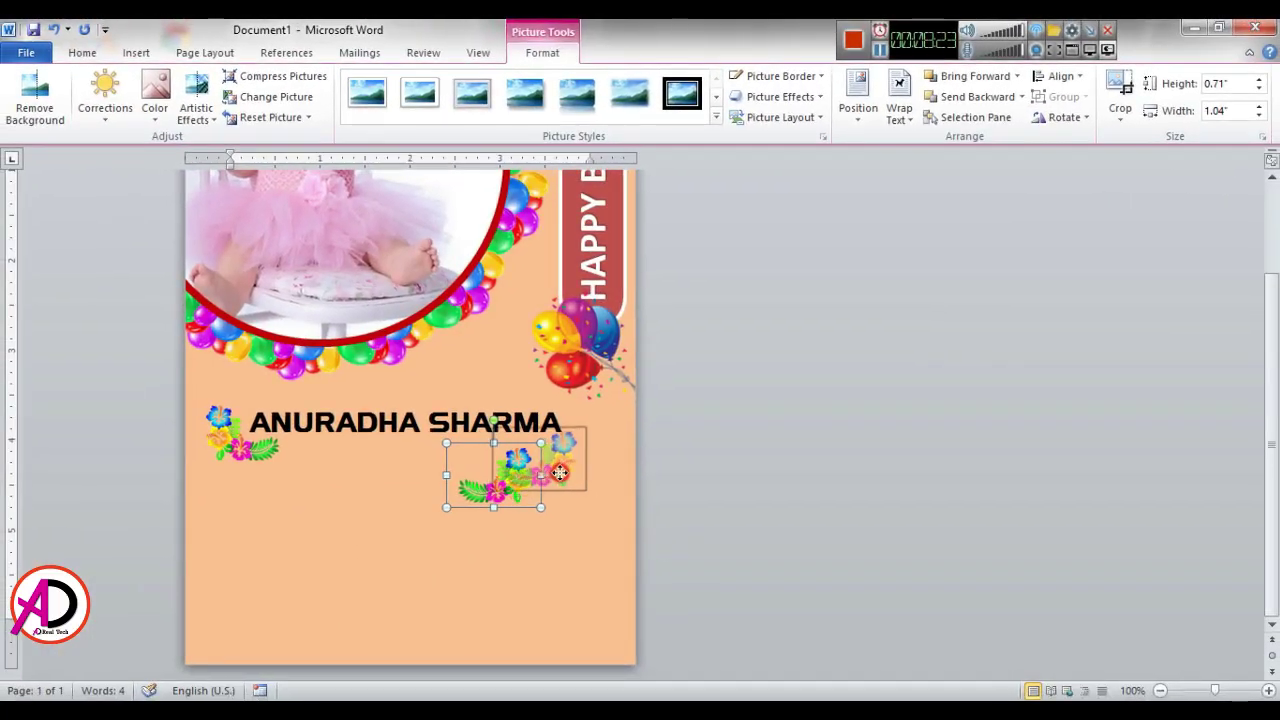
drag(560, 472, 586, 447)
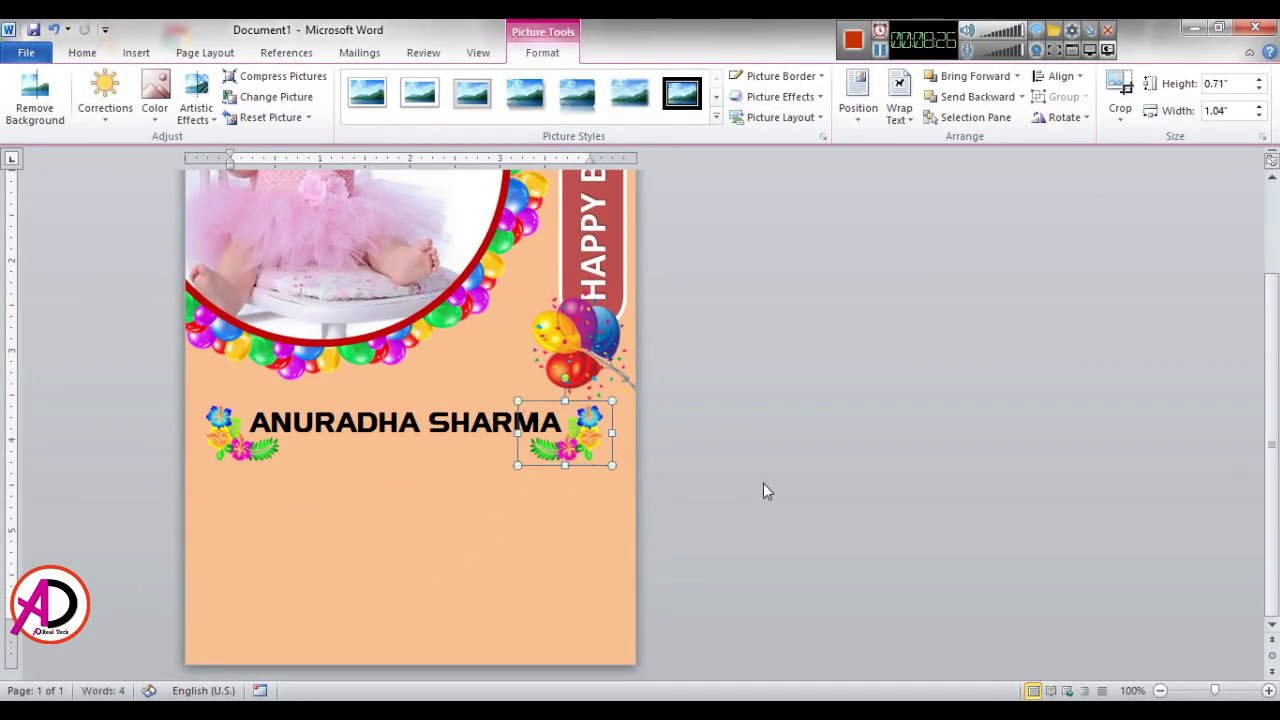
click(774, 500)
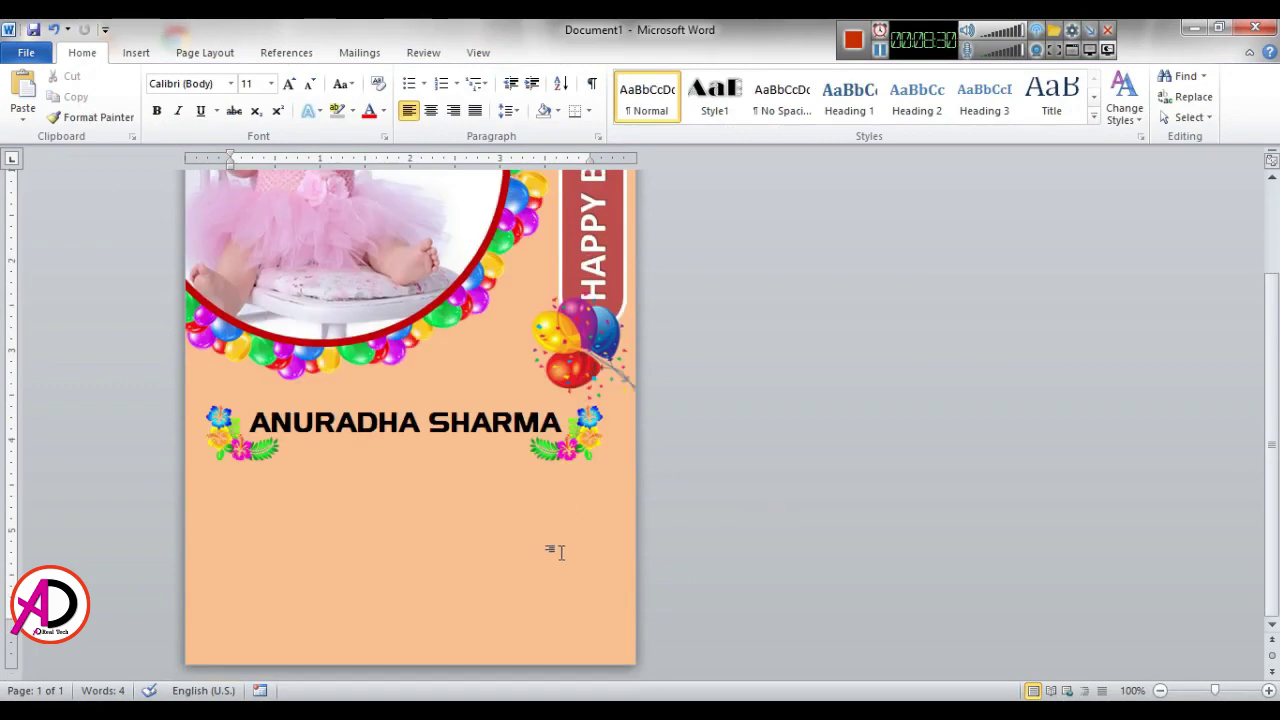
Step: Draw a 1.44 by 4.39-inch text box below the name and widen it slightly
click(136, 52)
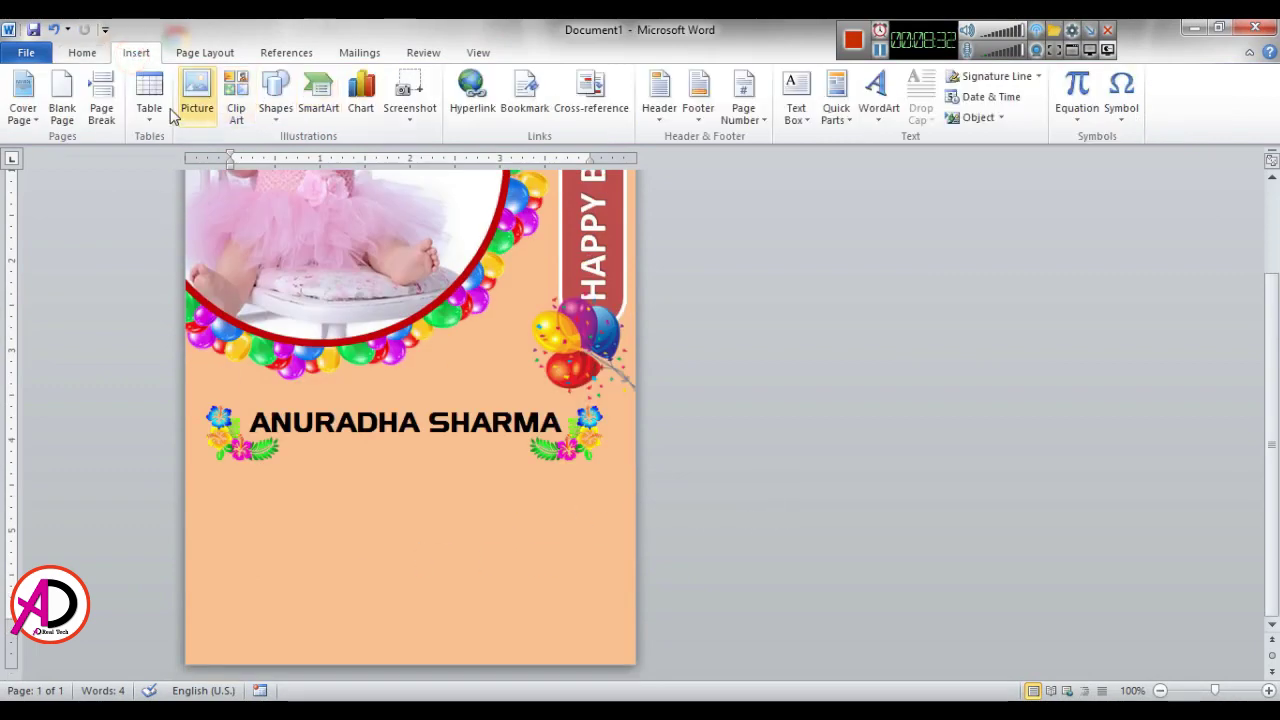
click(277, 88)
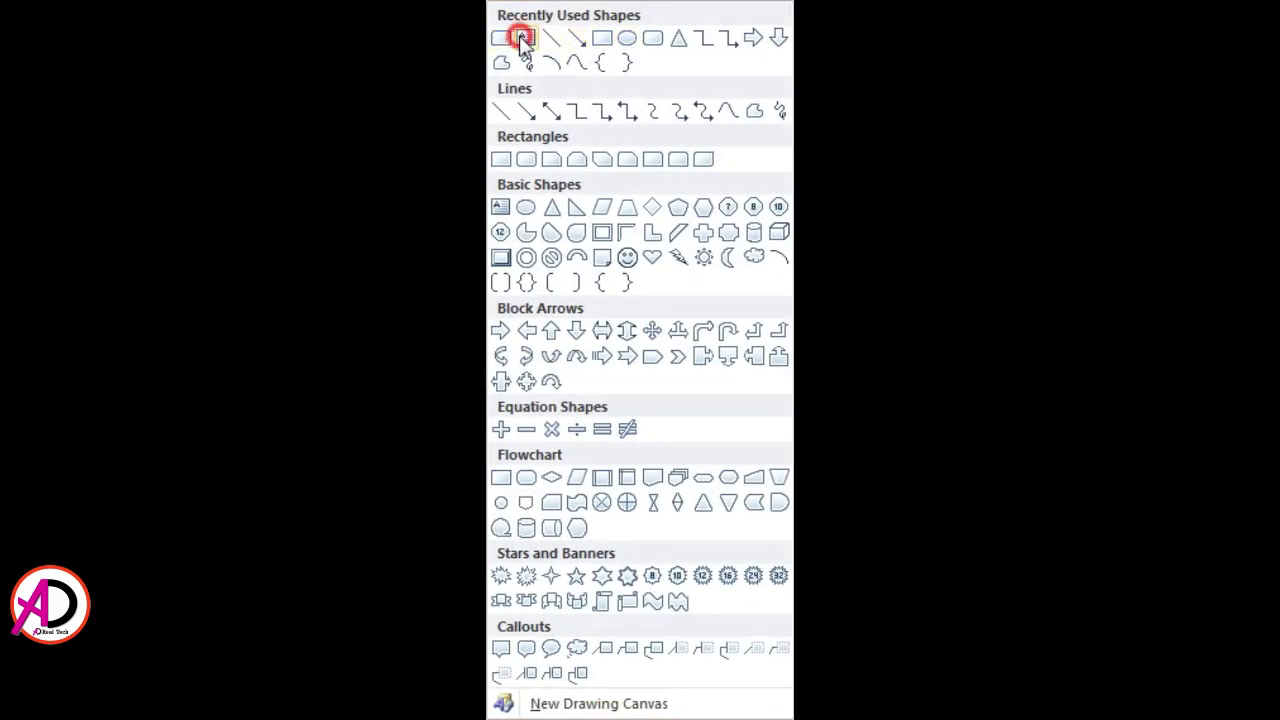
click(521, 40)
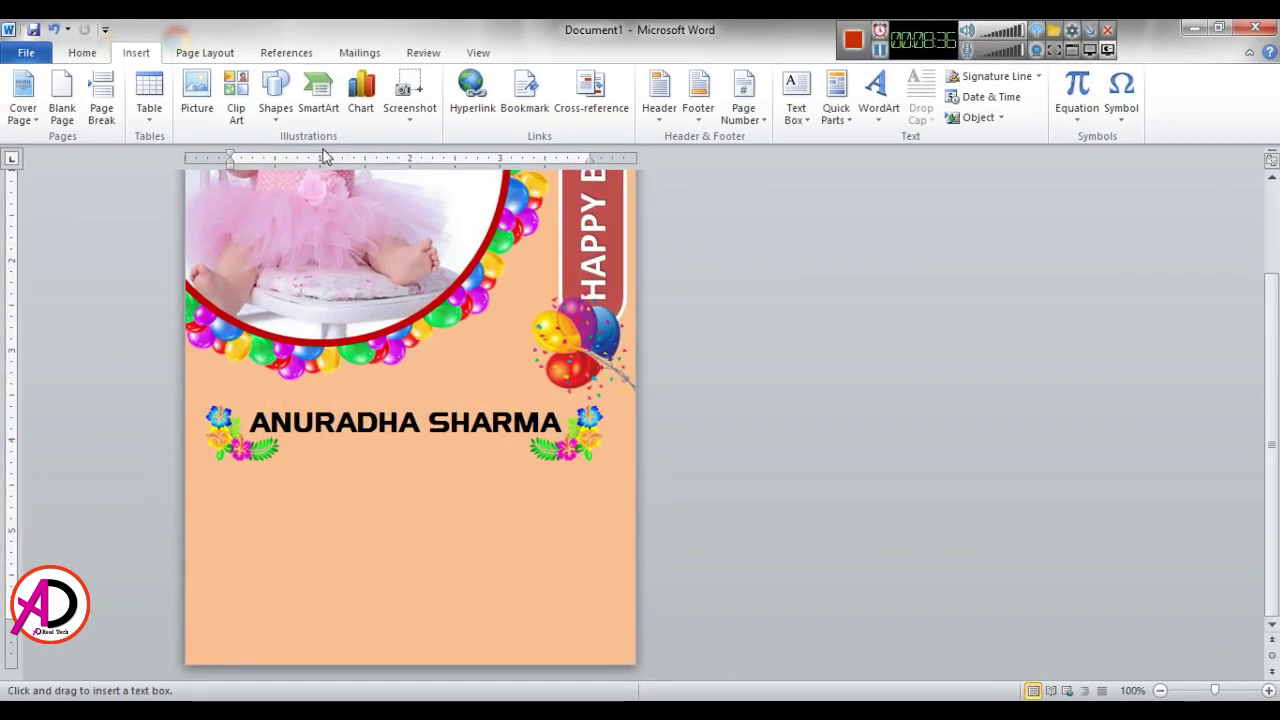
mouse_move(210, 482)
mouse_down()
mouse_move(592, 591)
mouse_move(604, 608)
mouse_up()
drag(605, 547, 612, 545)
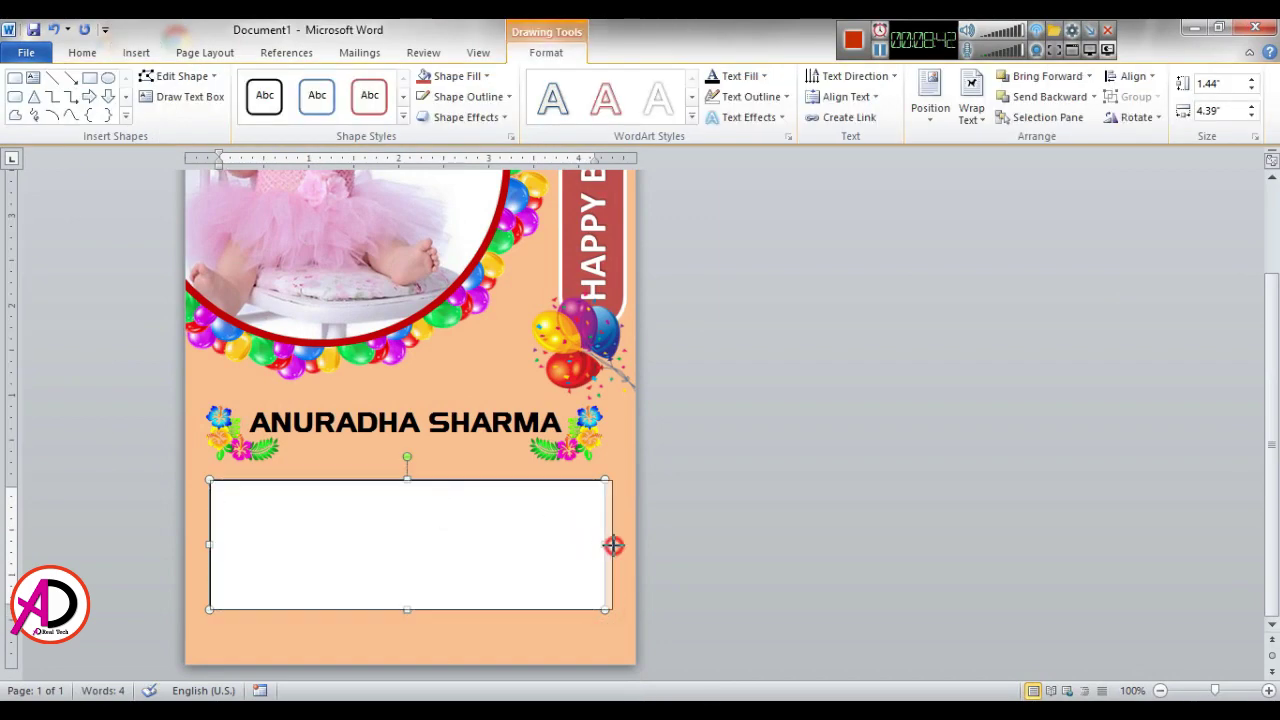
click(80, 52)
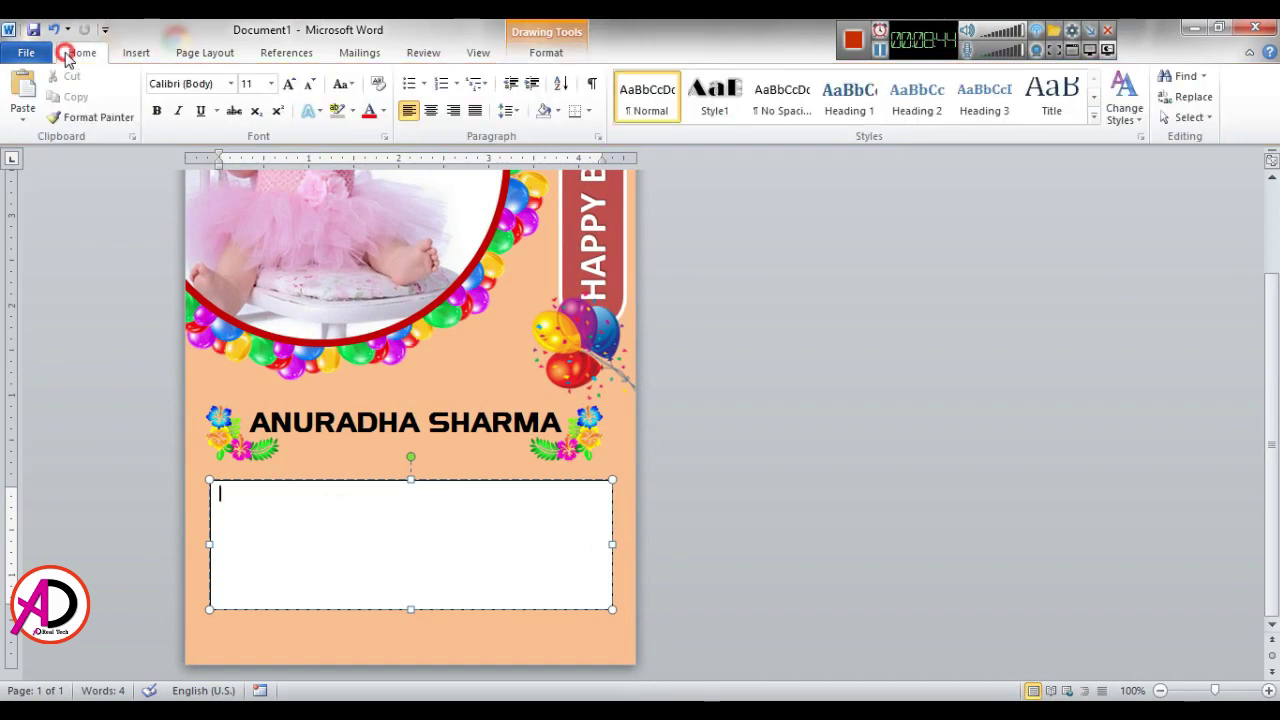